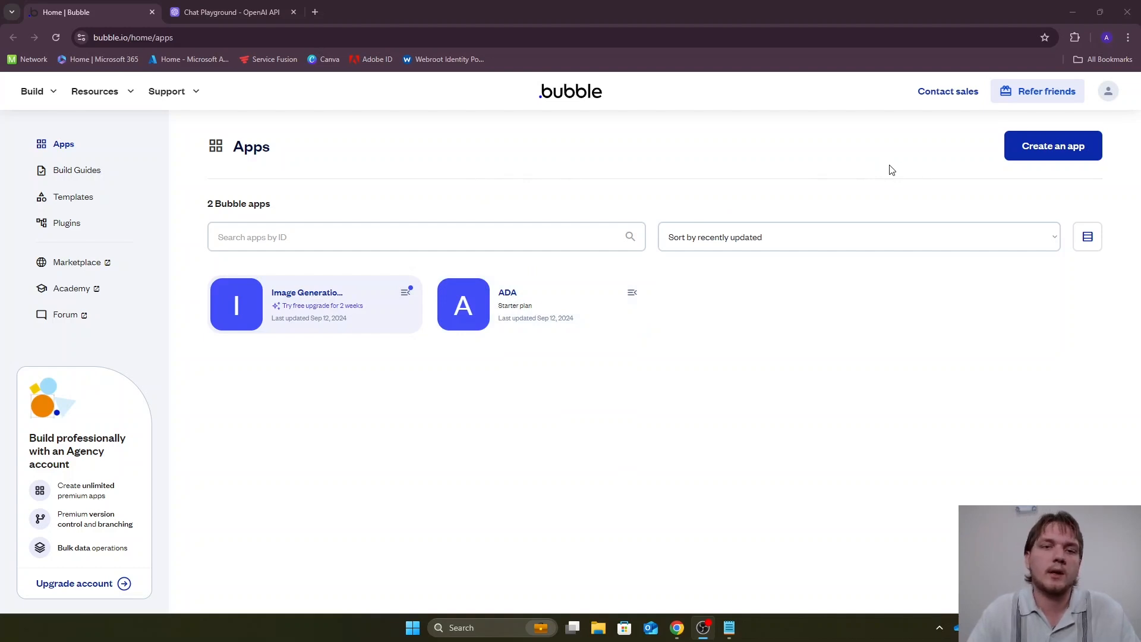
Create a new app named "Api Test" without a template, skipping the free trial and starting with basic features
left_click(1027, 158)
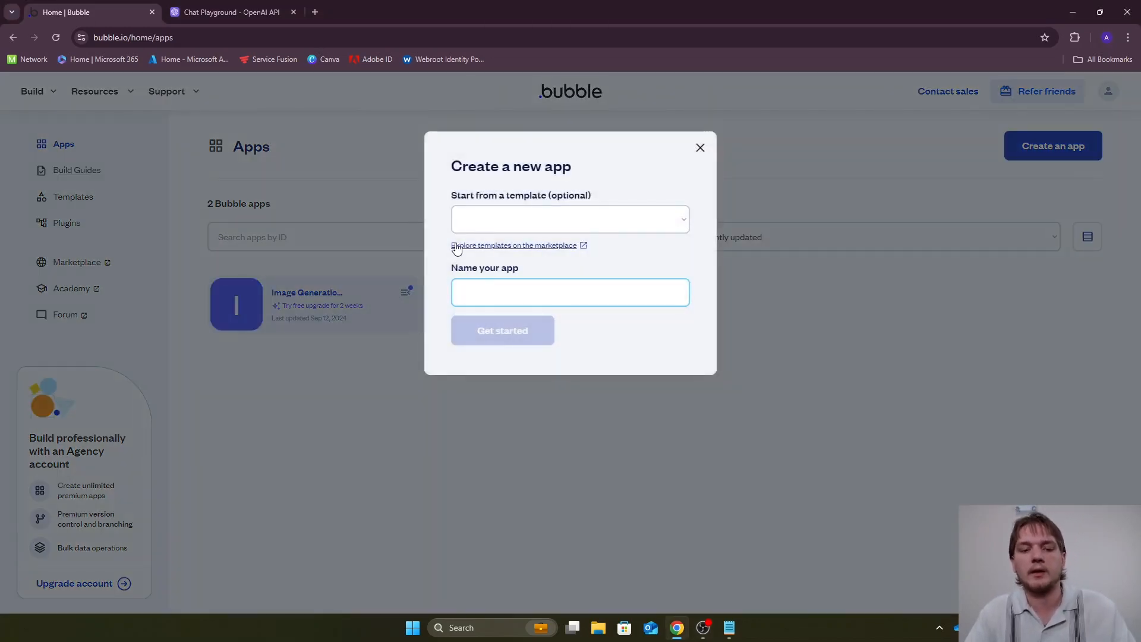
type("Api")
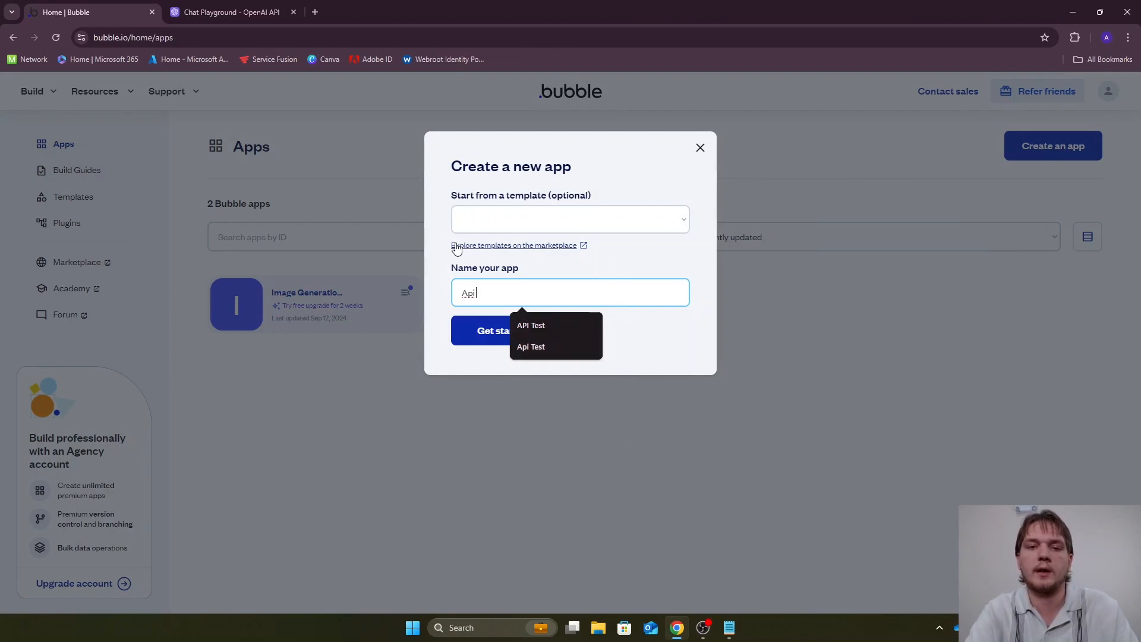
type(" Test")
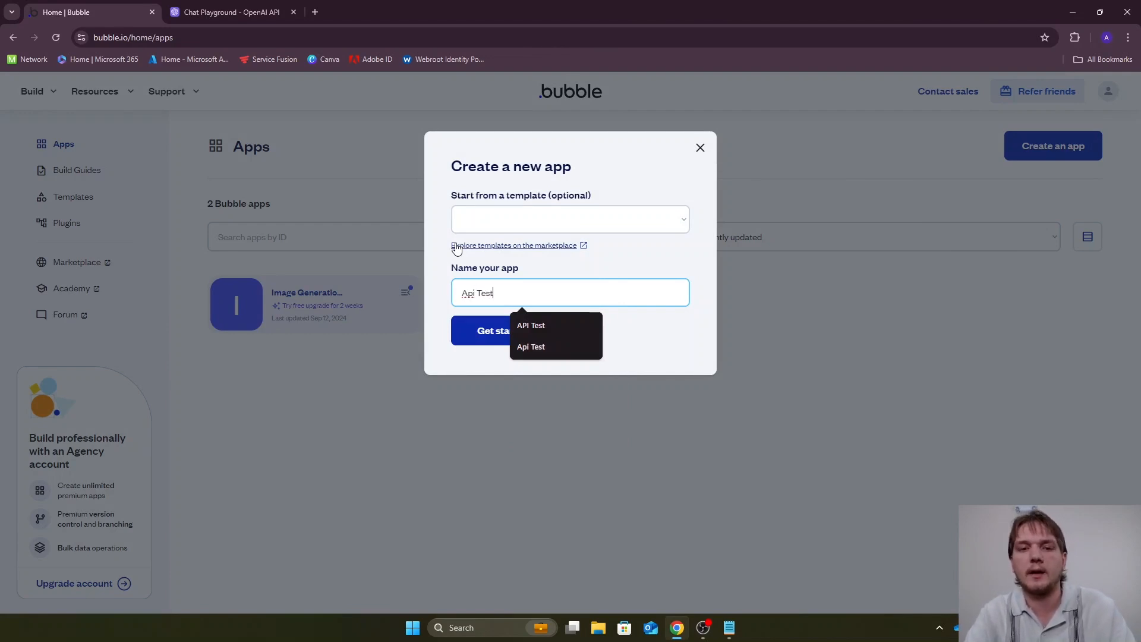
left_click(486, 333)
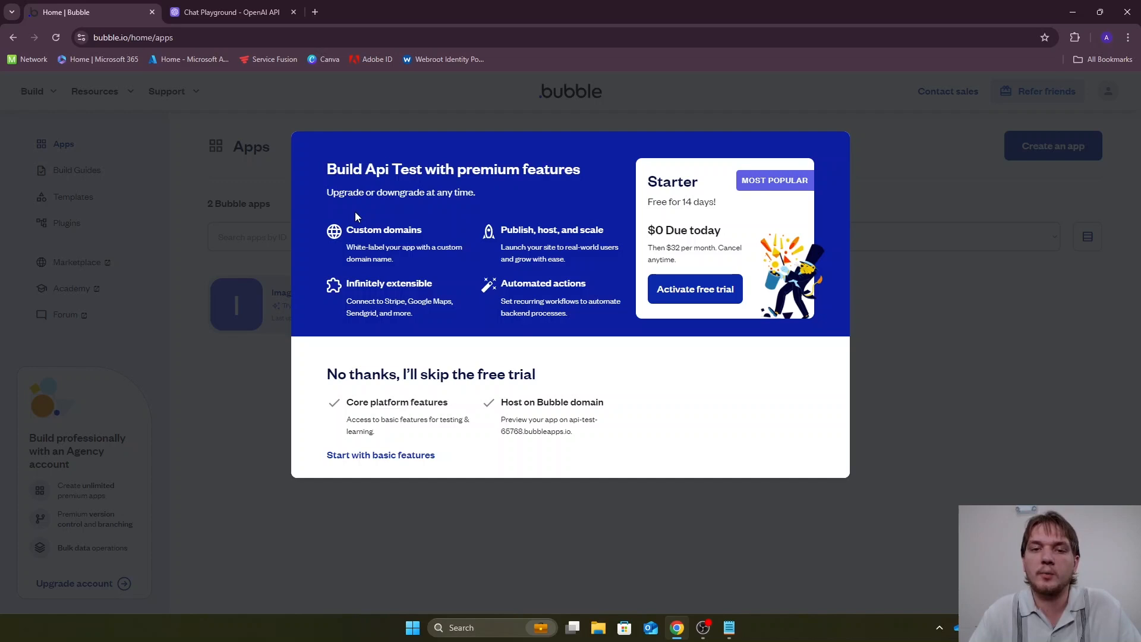
double_click(517, 230)
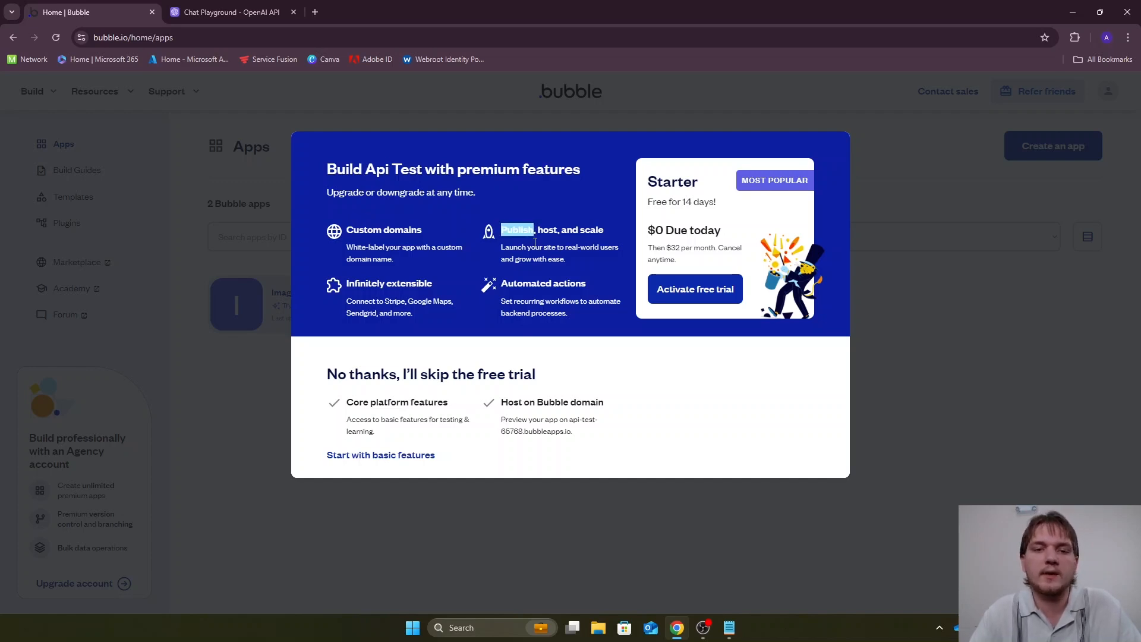
left_click(535, 243)
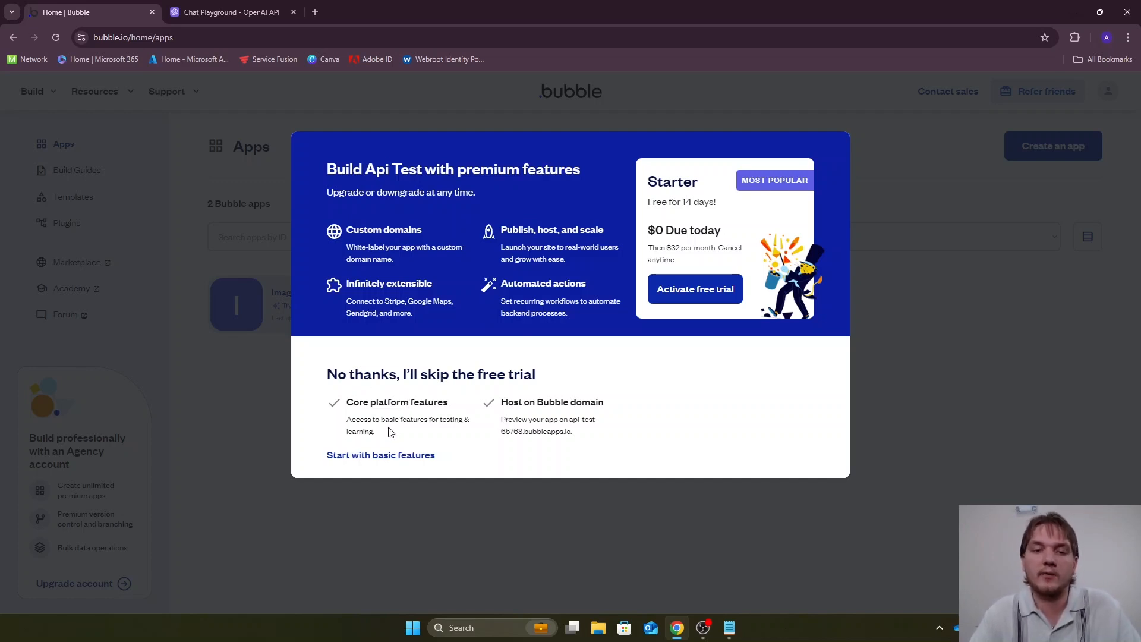
left_click(369, 455)
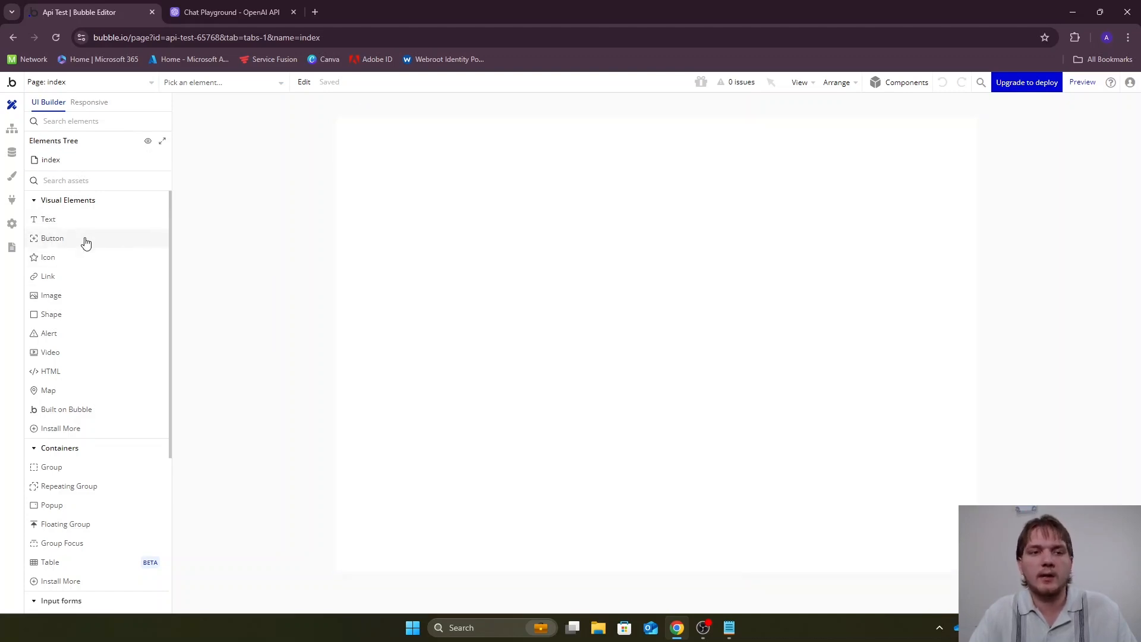
left_click(13, 130)
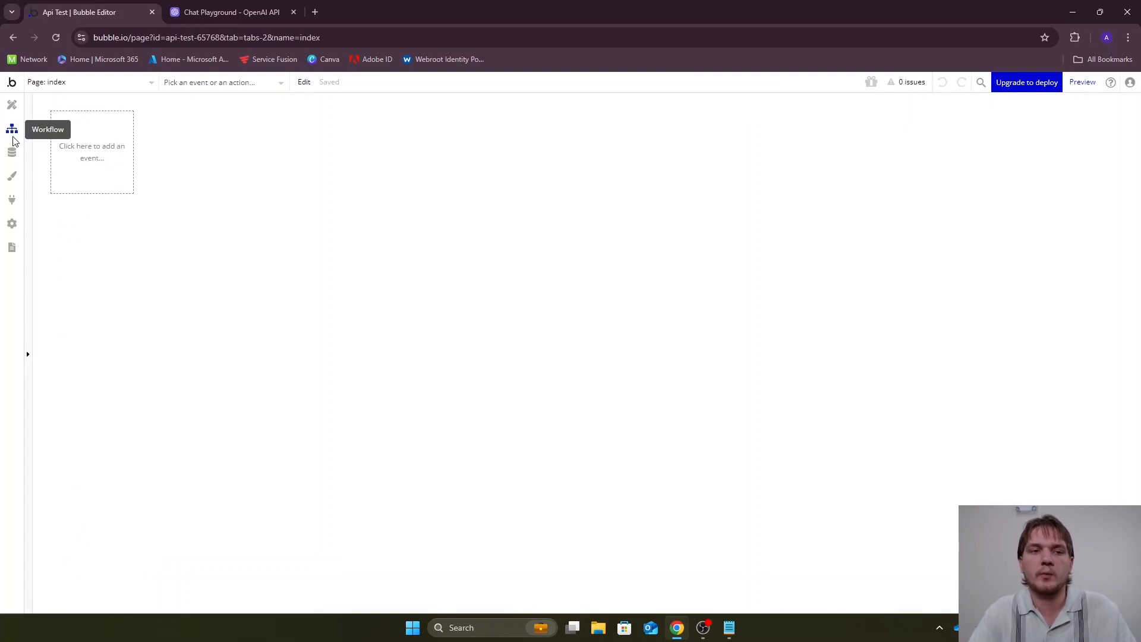
left_click(13, 157)
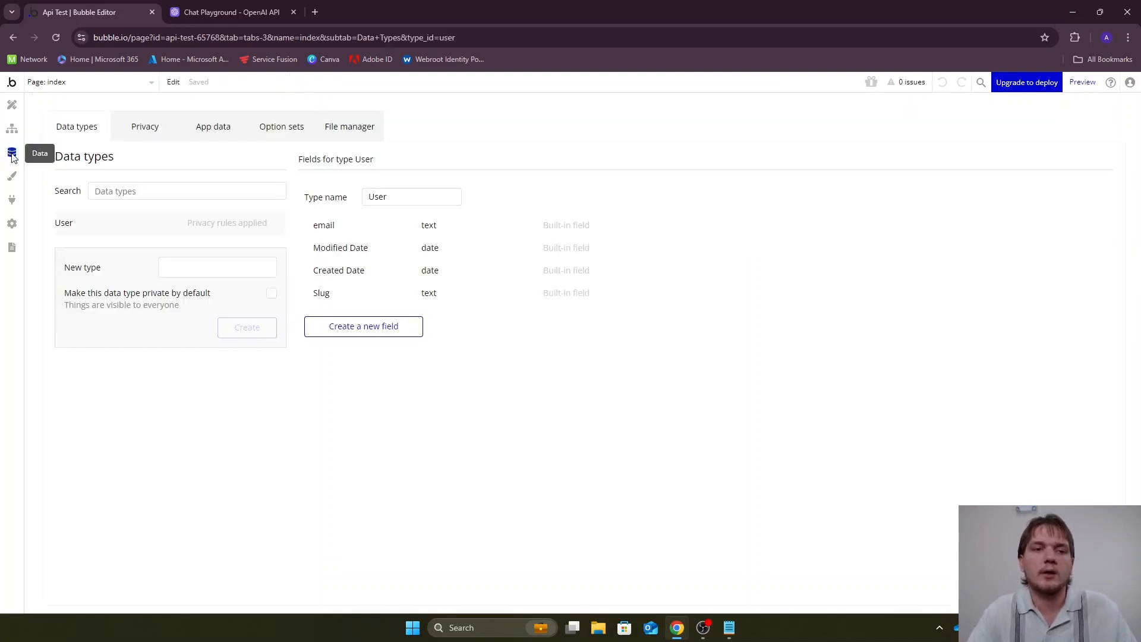
left_click(195, 136)
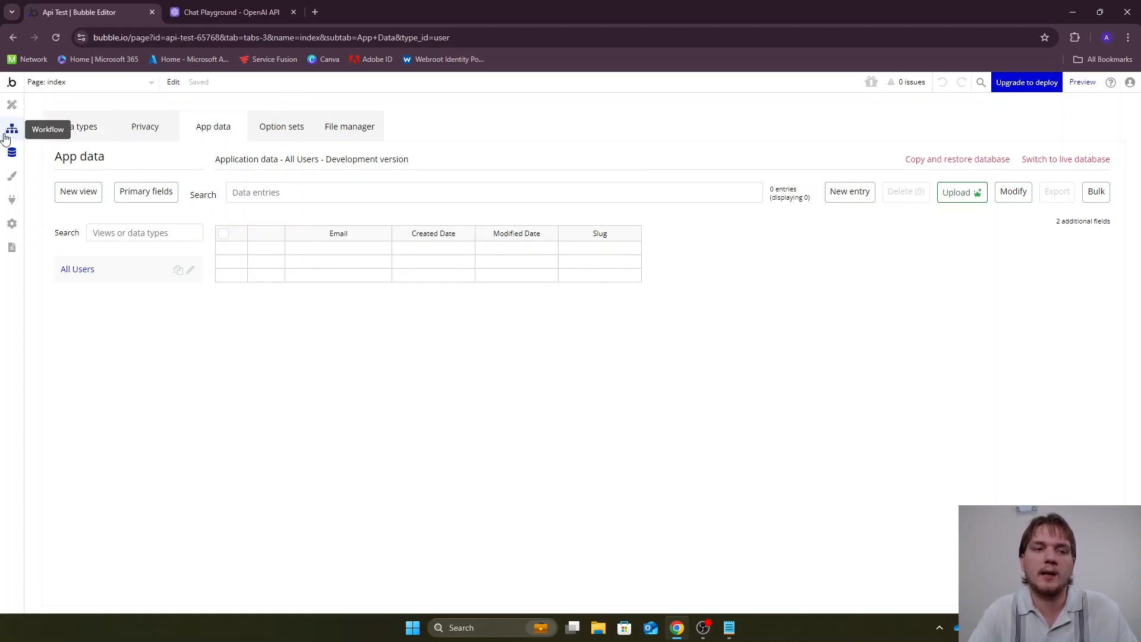
Install the API Connector plugin in the app
left_click(12, 200)
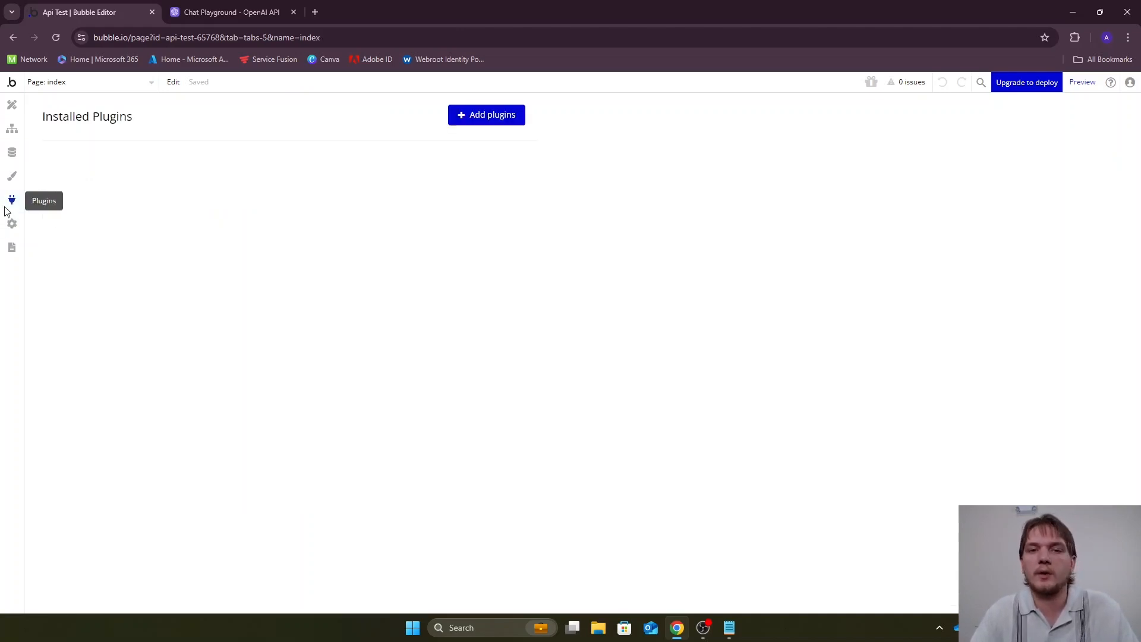
left_click(456, 121)
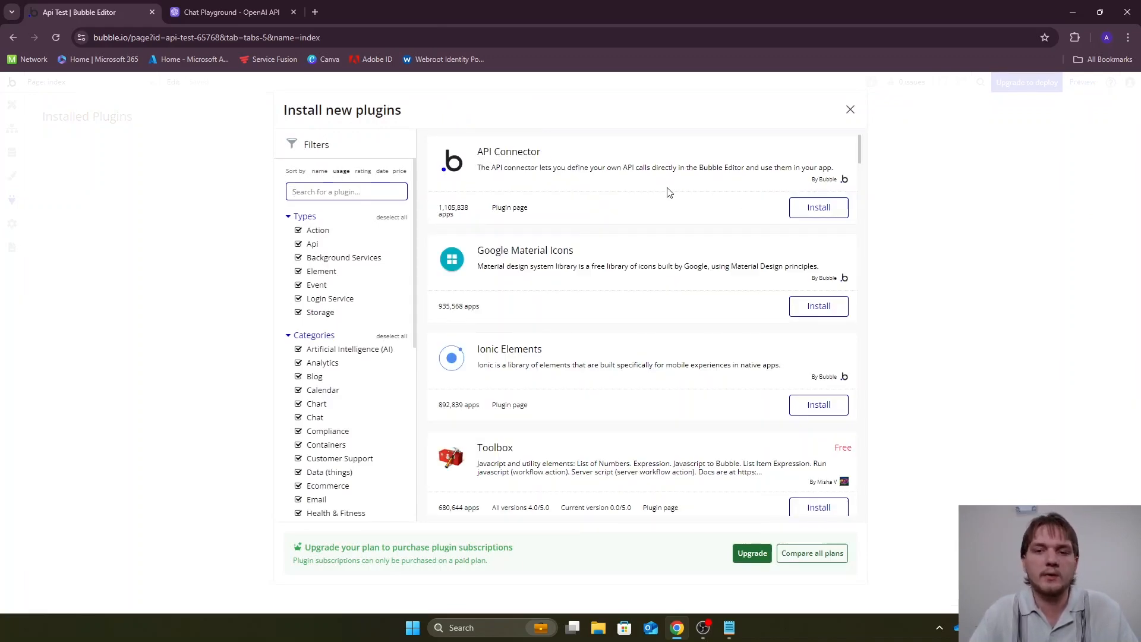
left_click(798, 209)
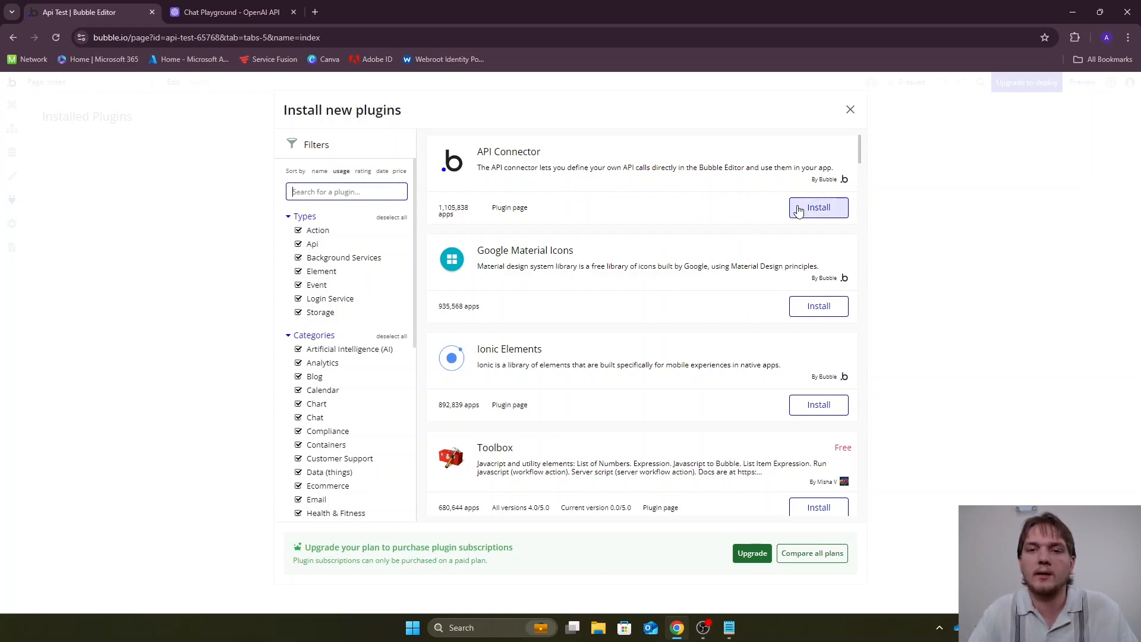
left_click(849, 113)
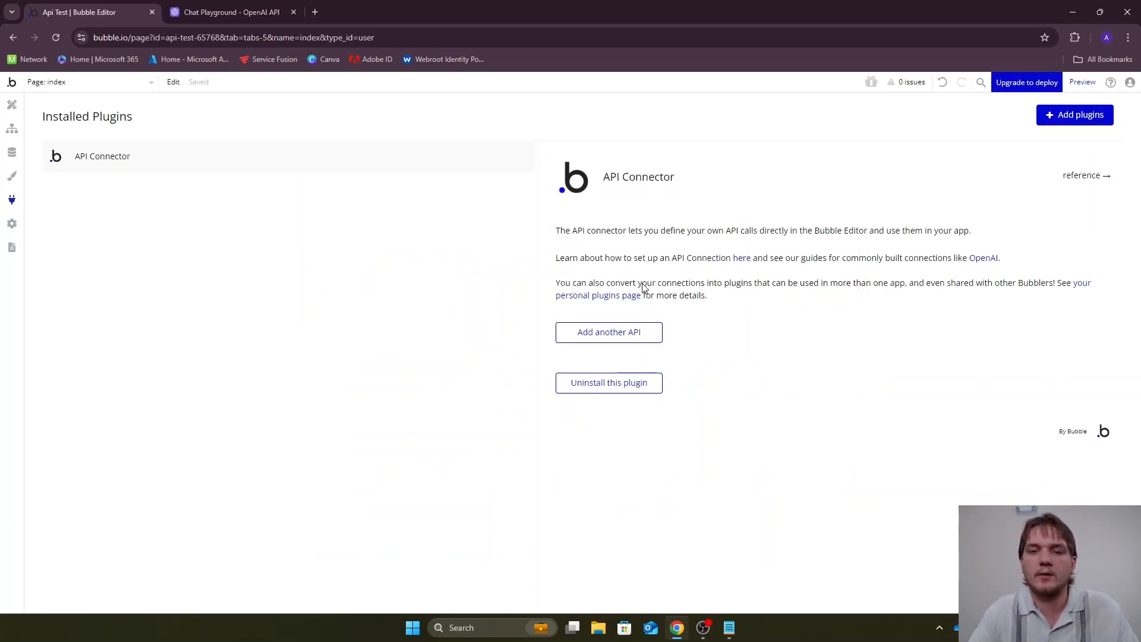
Switch to the OpenAI platform and view the project's API keys in the dashboard
left_click(237, 10)
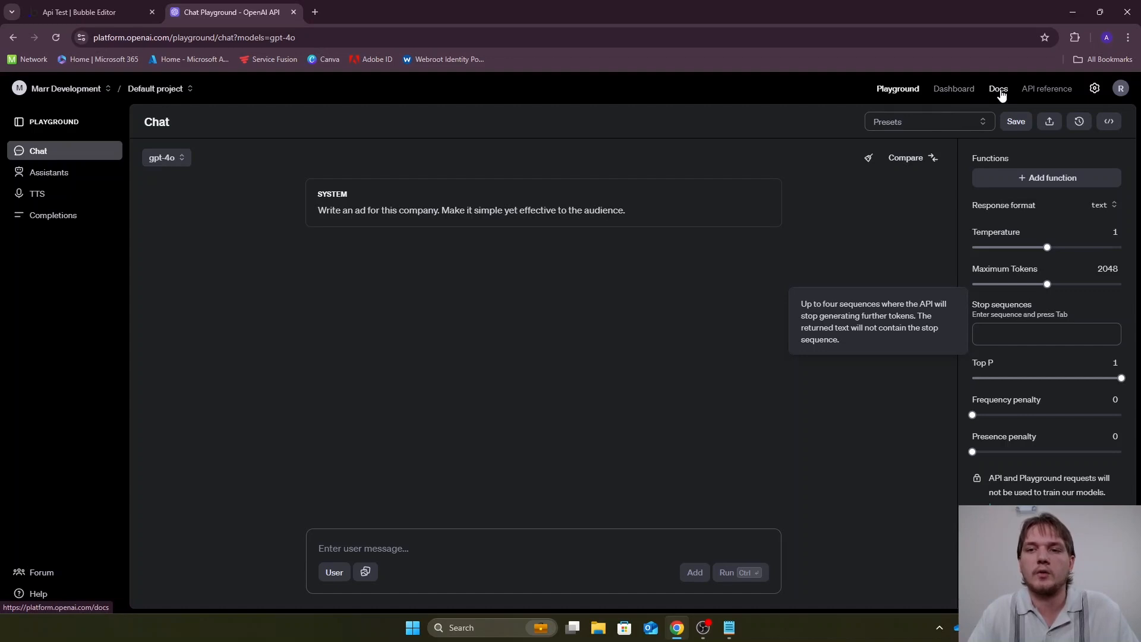
left_click(956, 91)
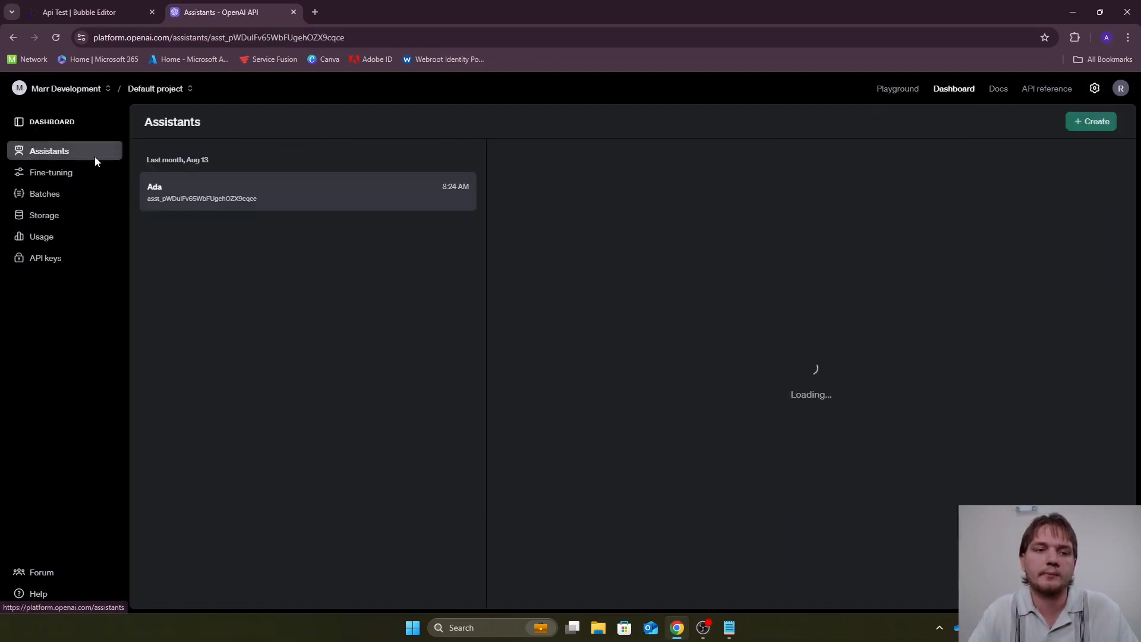
left_click(58, 257)
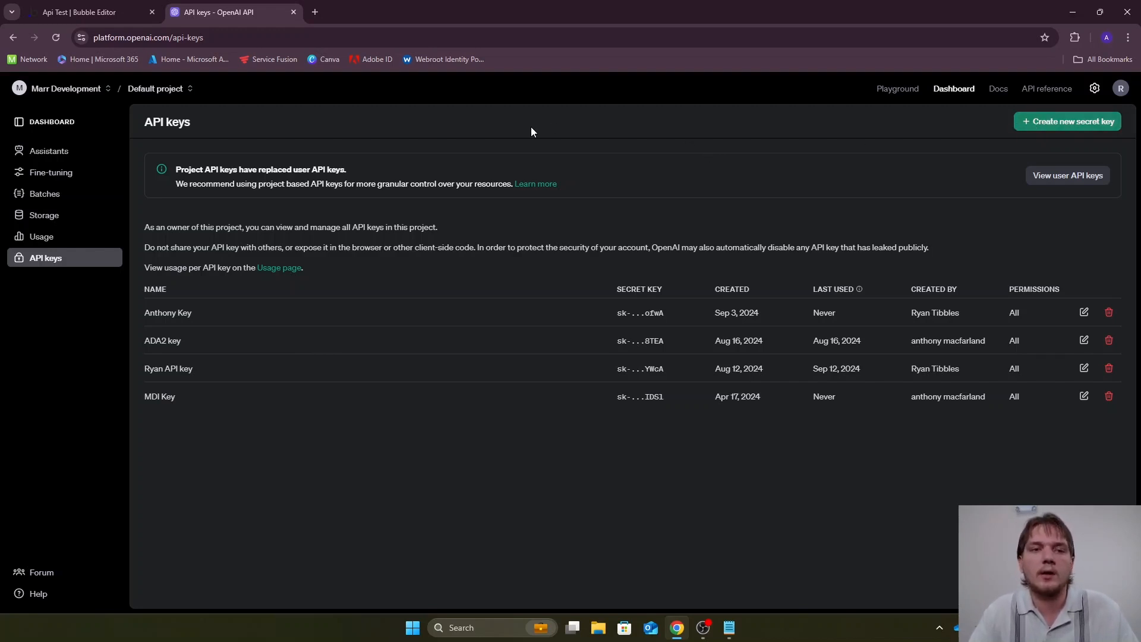
In the chat playground, set the system instructions to "Write an ad for a company. Make sure that it is effective and catchy."
left_click(899, 91)
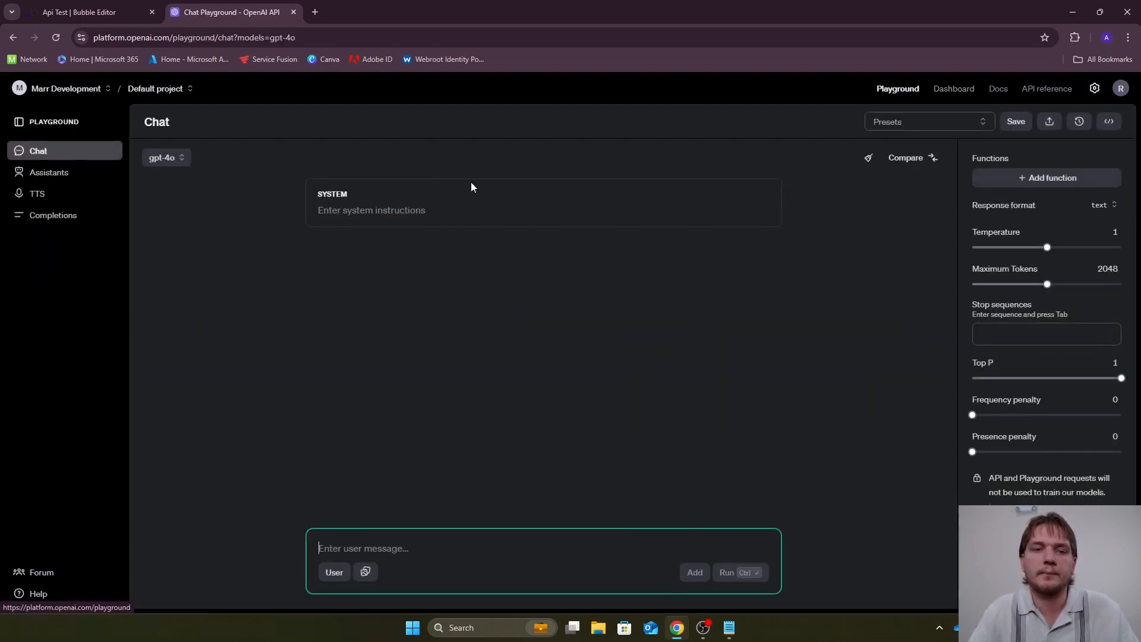
left_click(402, 212)
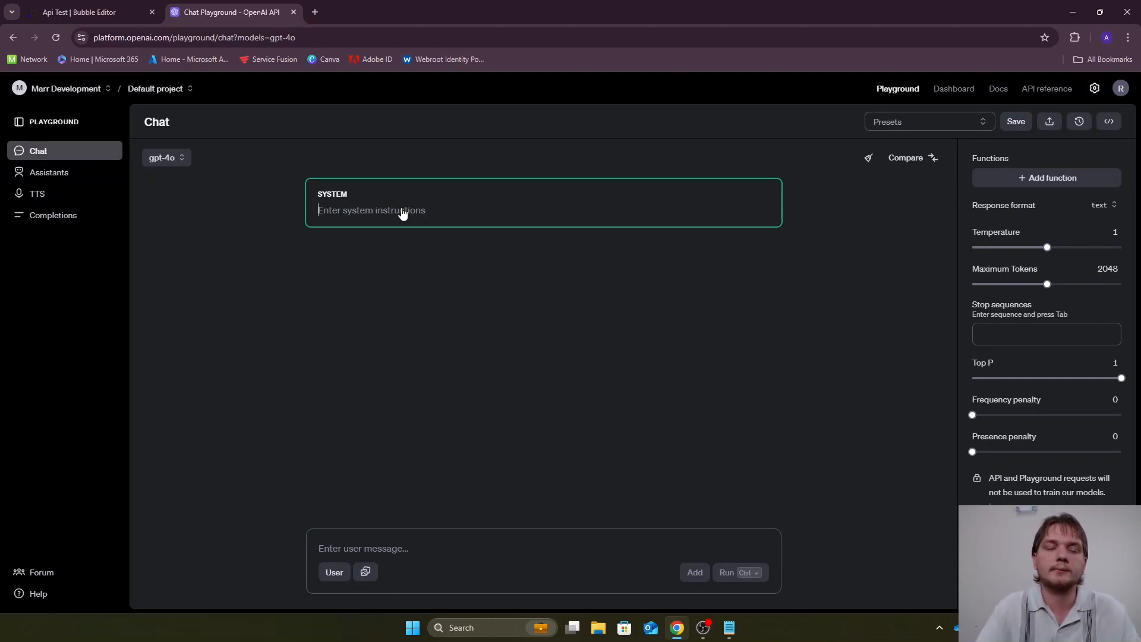
left_click(173, 159)
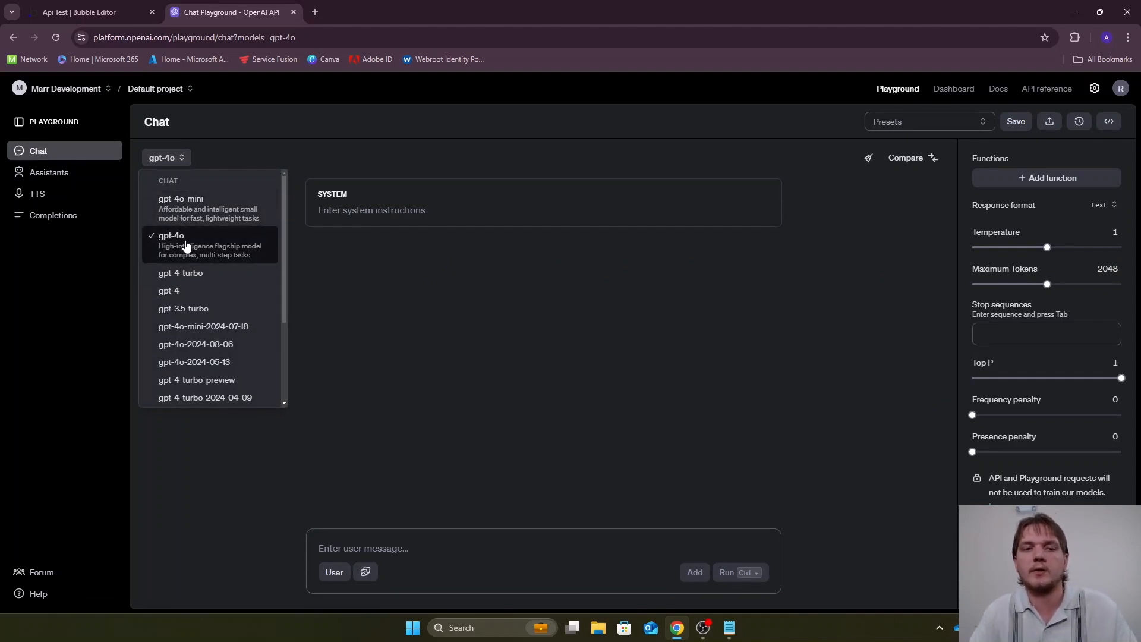
left_click(401, 217)
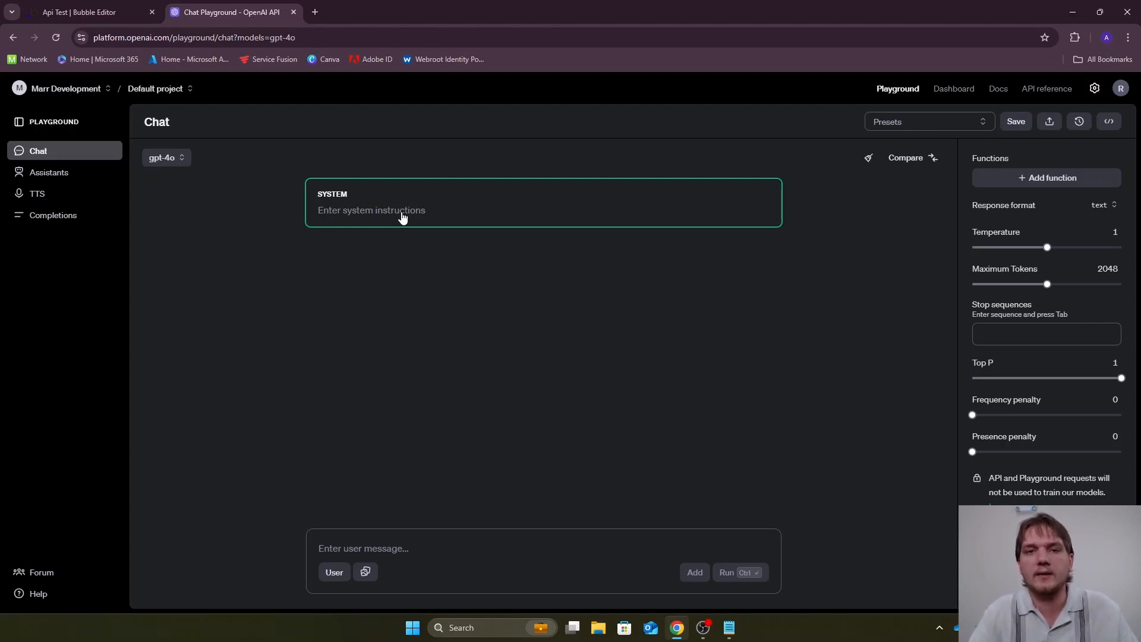
type("W")
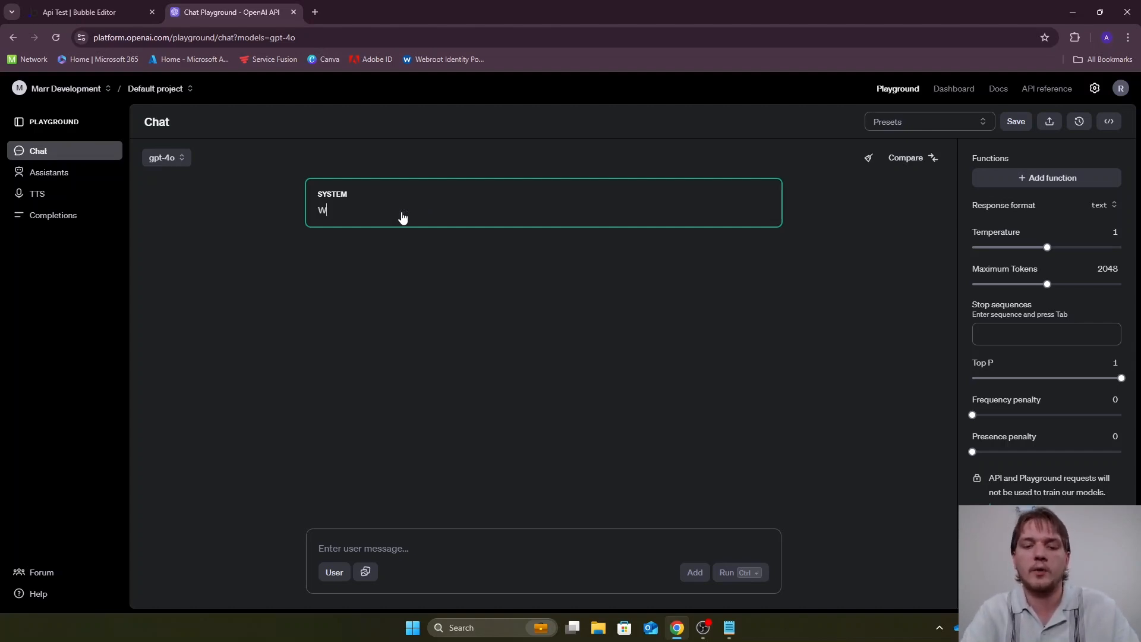
type("rite an")
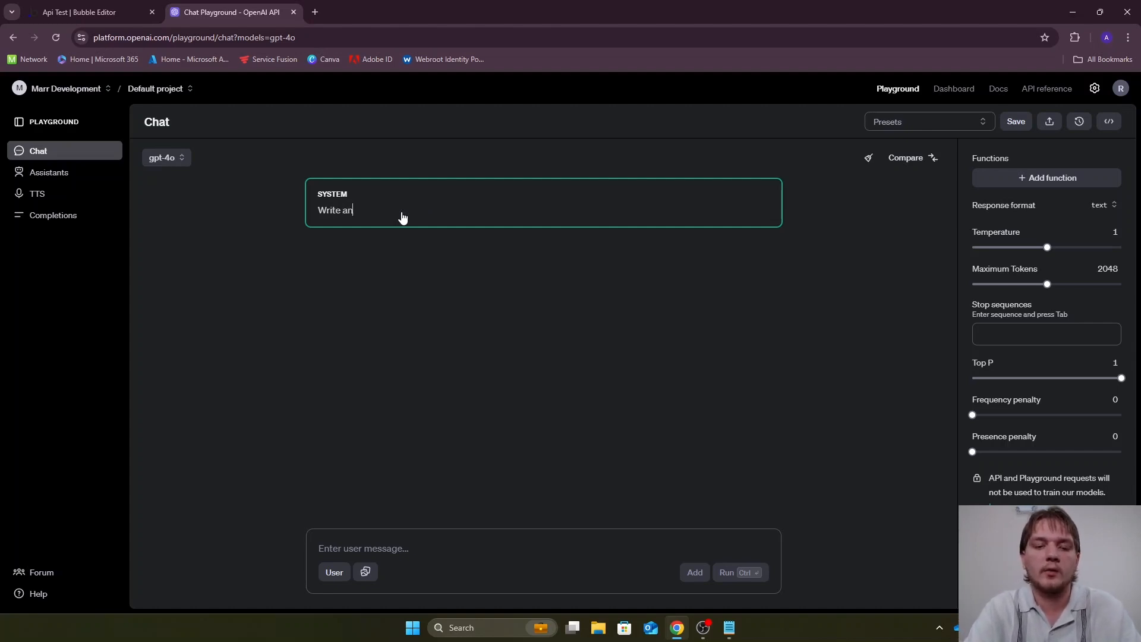
type(" ad for a ")
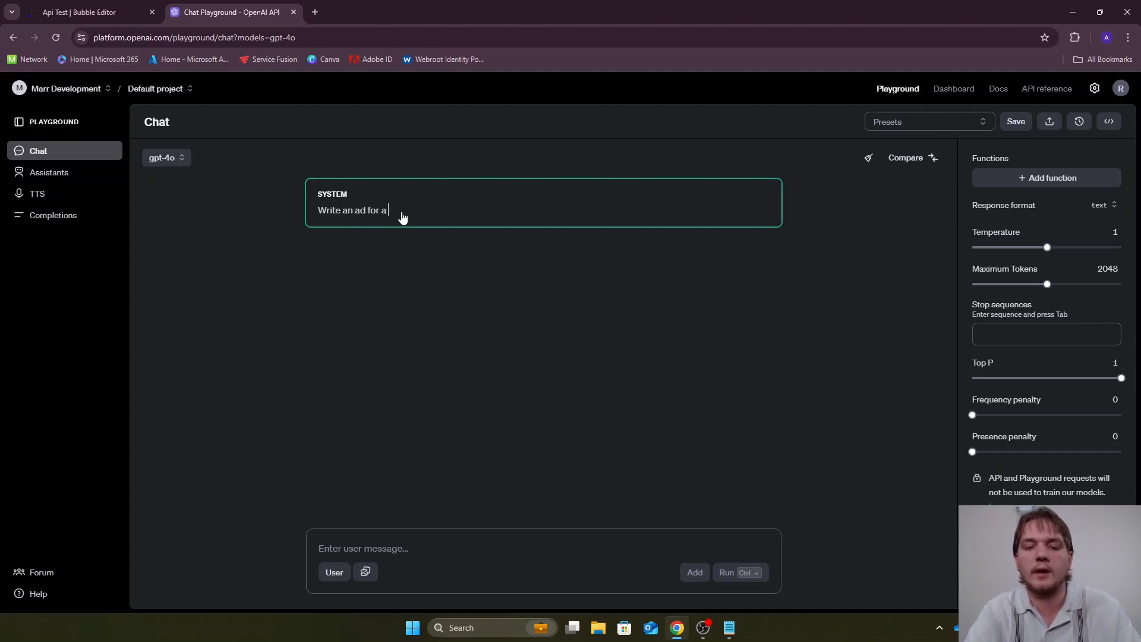
type("company")
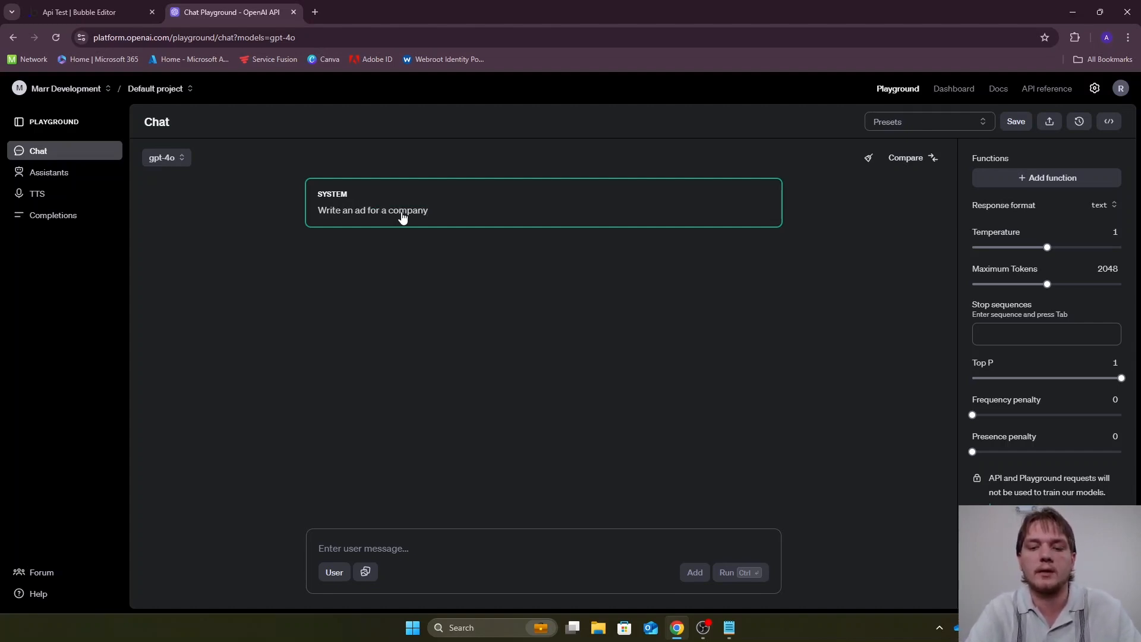
type(". Make sure")
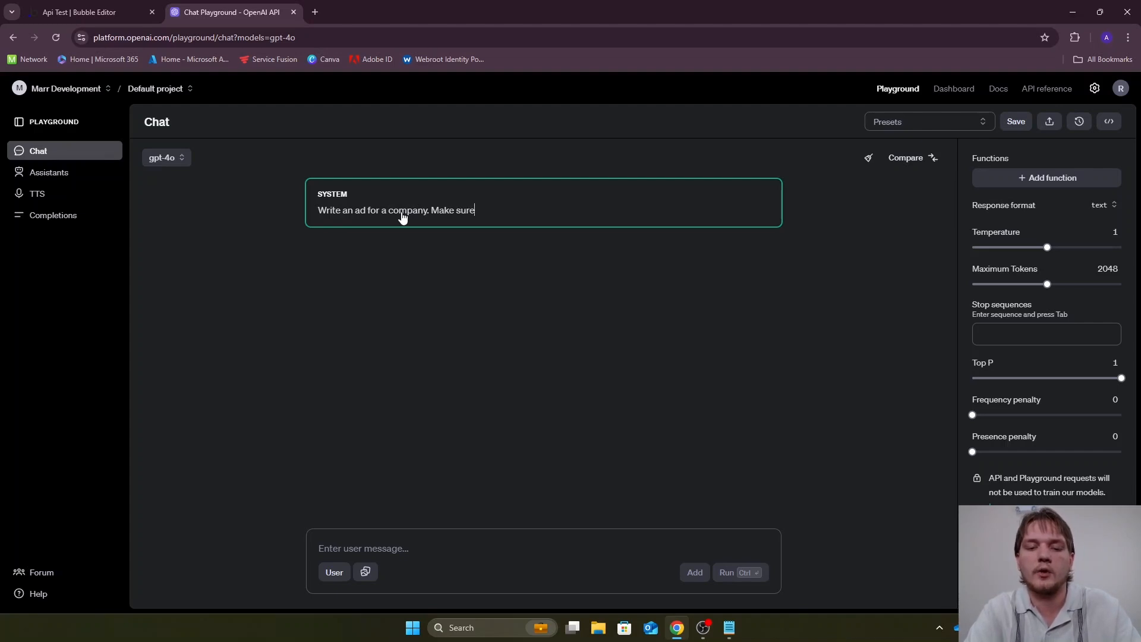
type(" that it is ef")
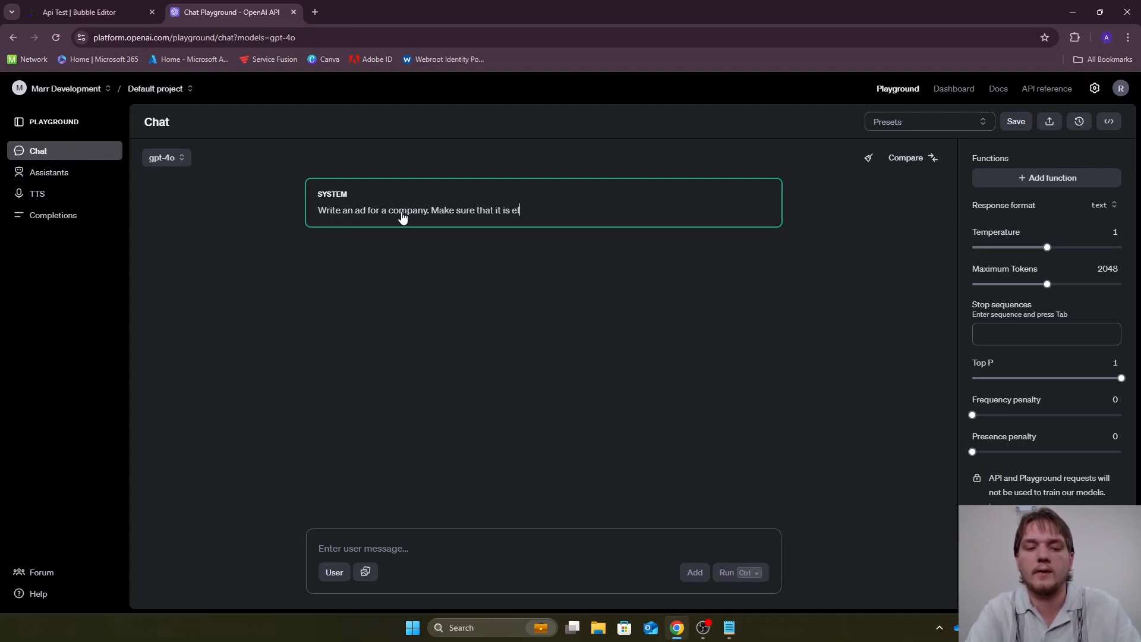
type("fective a")
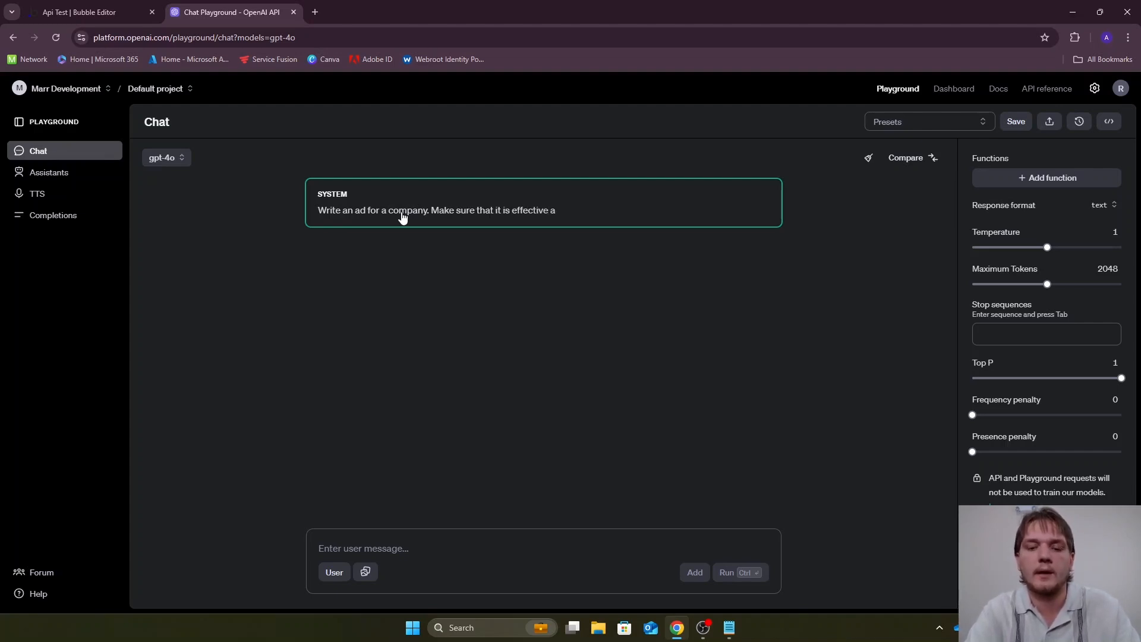
type("nd catchy.")
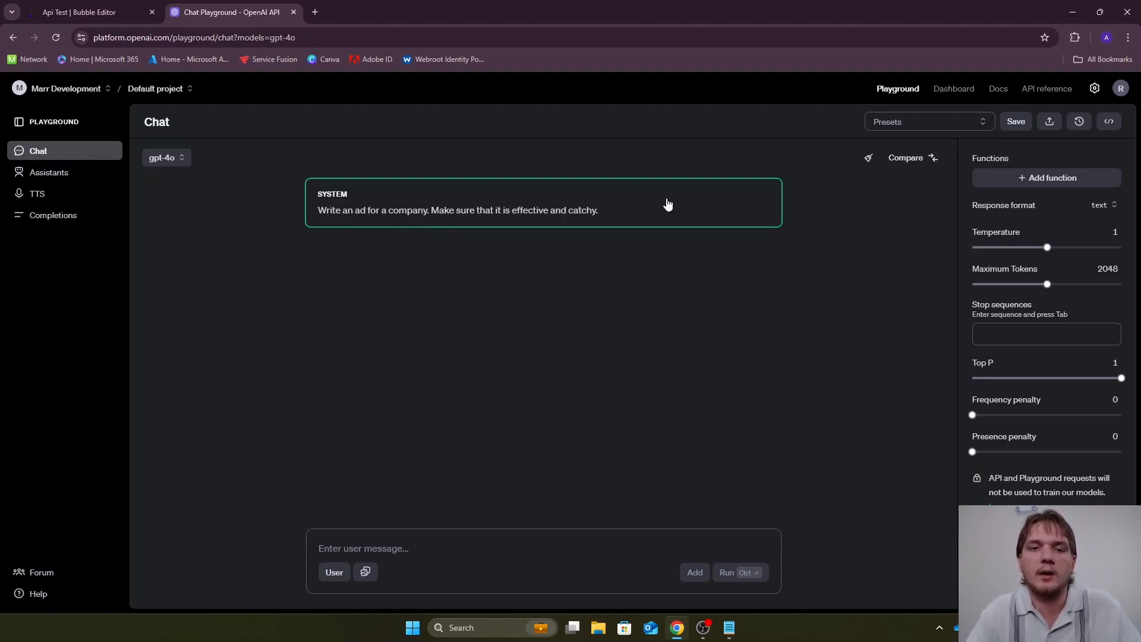
Show the code for the current chat prompt in curl format and copy it
left_click(1107, 129)
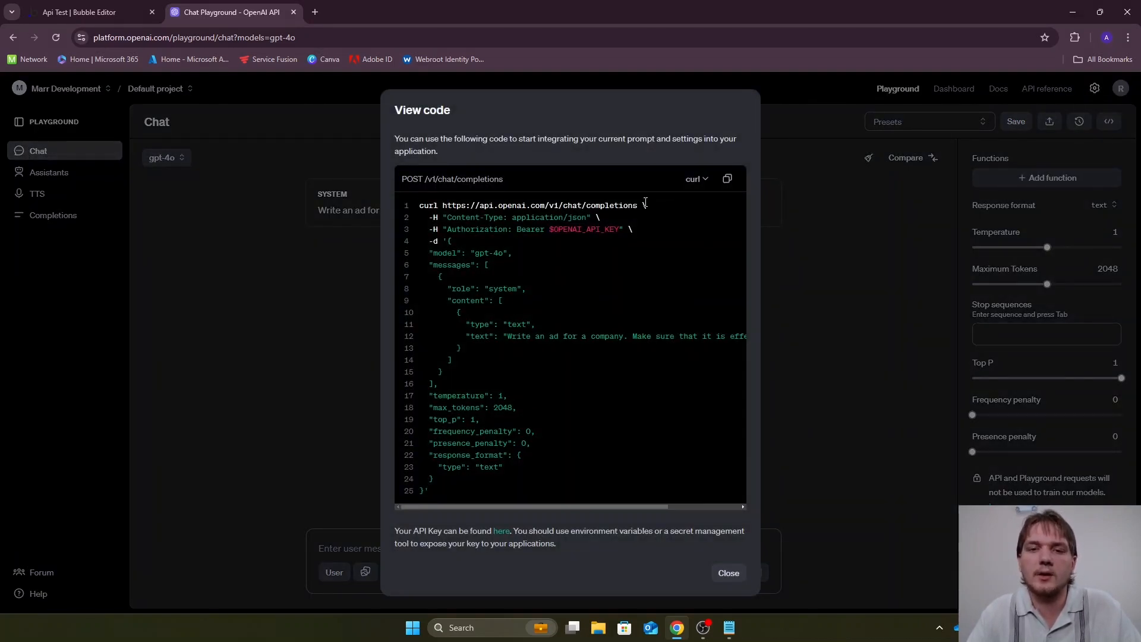
left_click(700, 180)
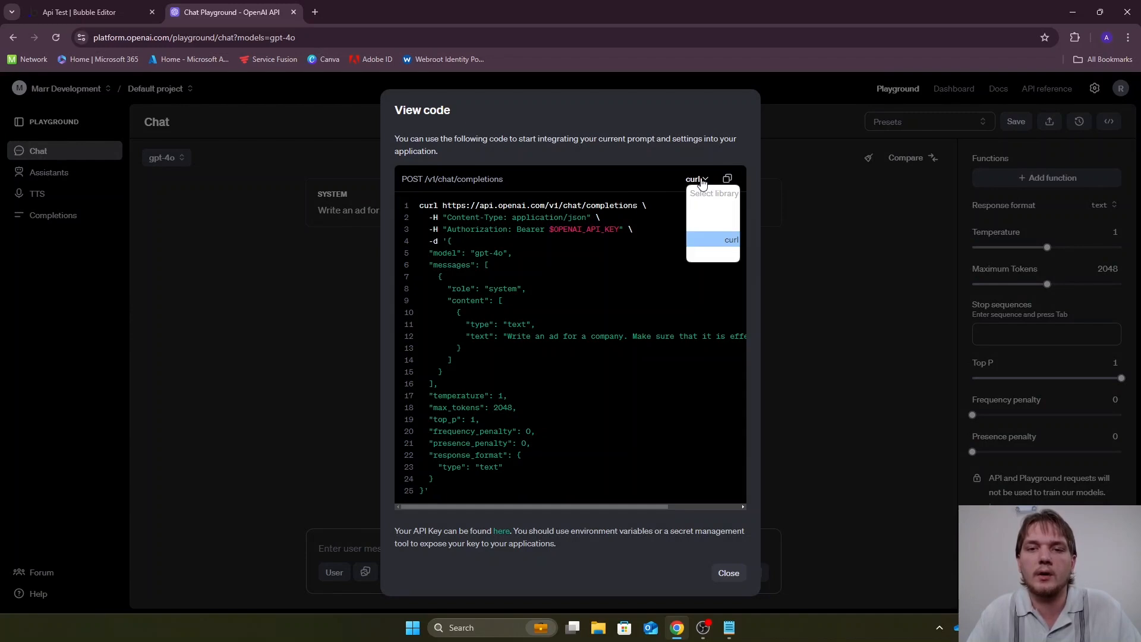
left_click(701, 241)
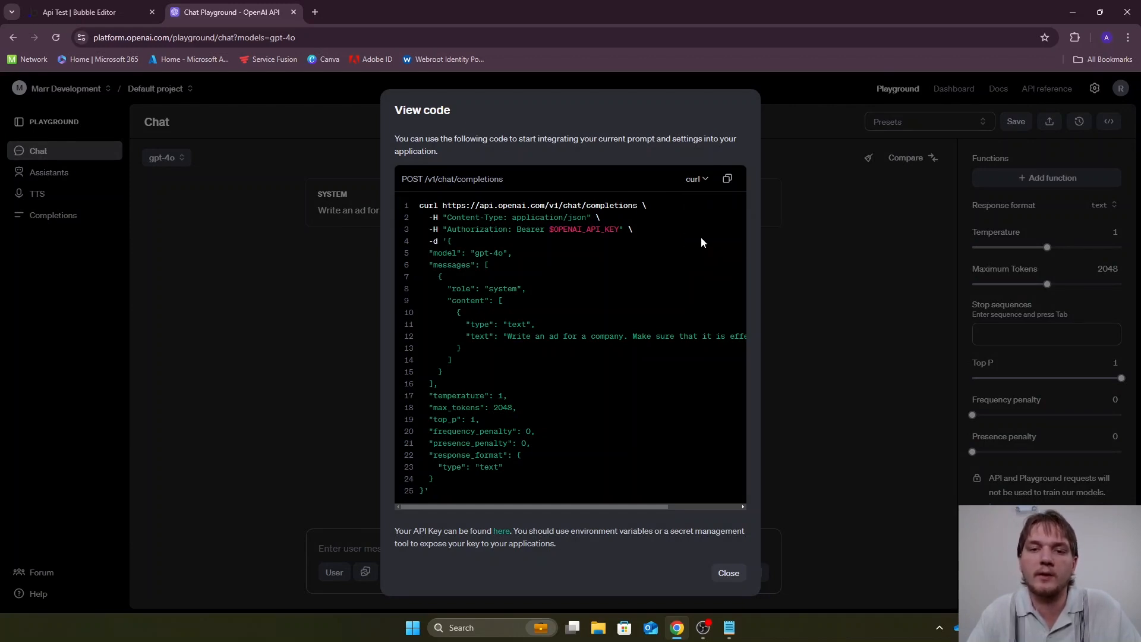
left_click(727, 180)
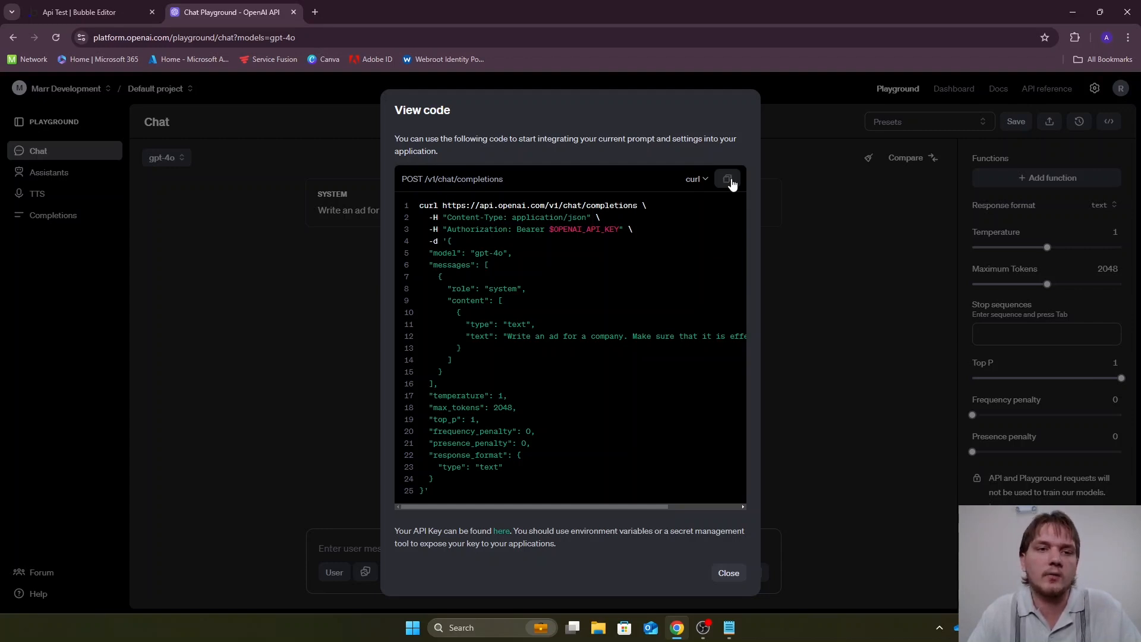
Switch back to the Bubble editor and add a new API to the API Connector
left_click(114, 6)
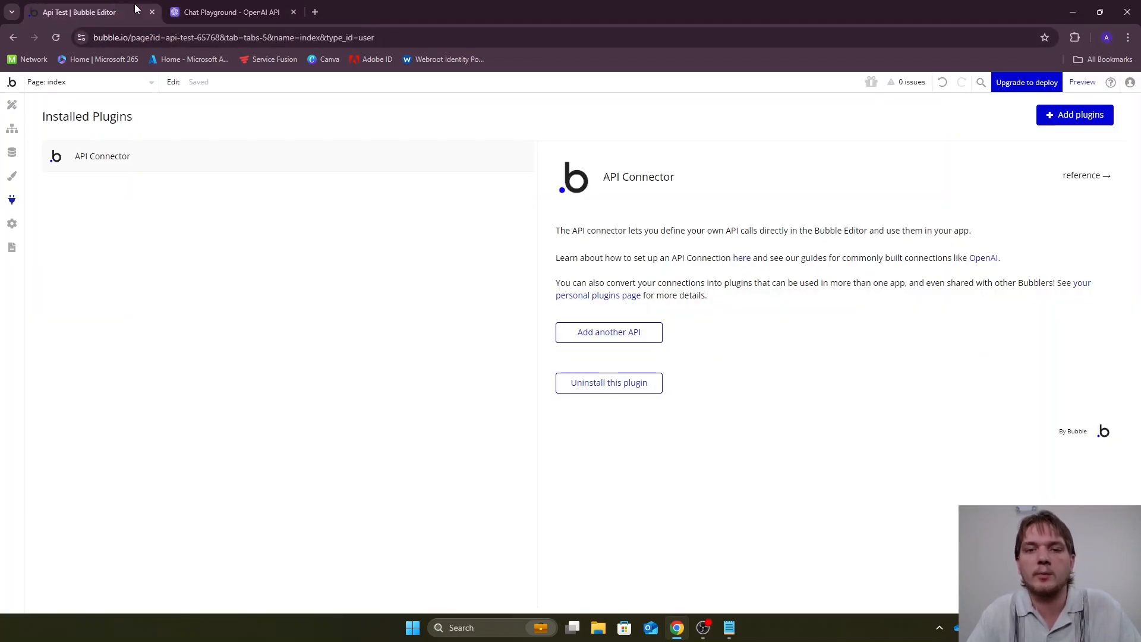
left_click(612, 331)
scroll(689, 235, "down", 2)
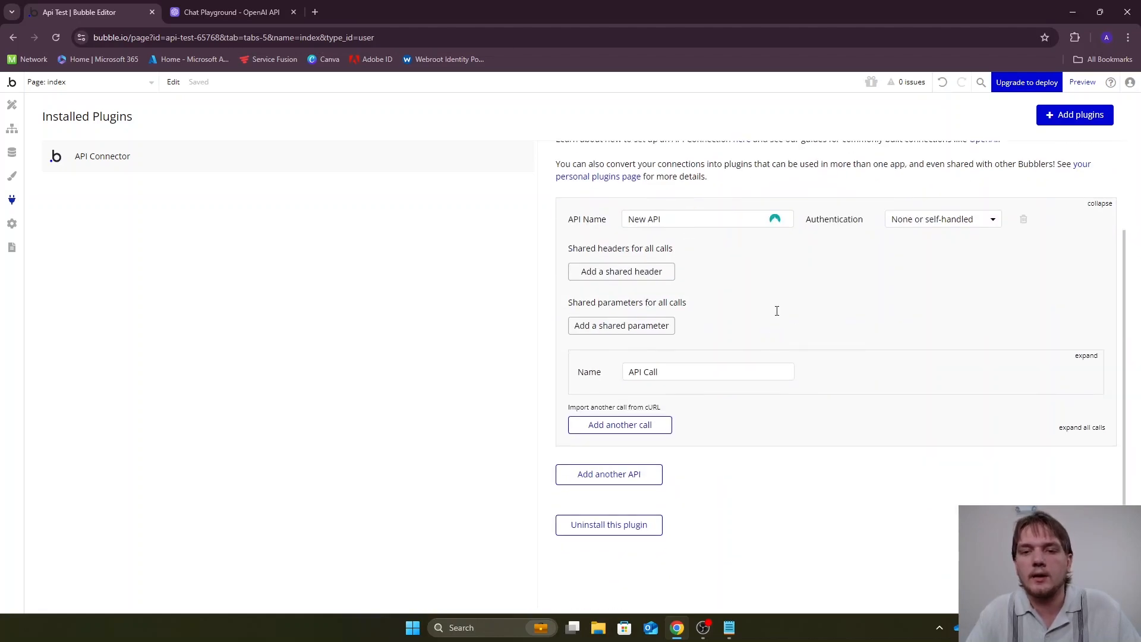
Expand the new API's first call and name the API "Open AI API"
left_click(1087, 356)
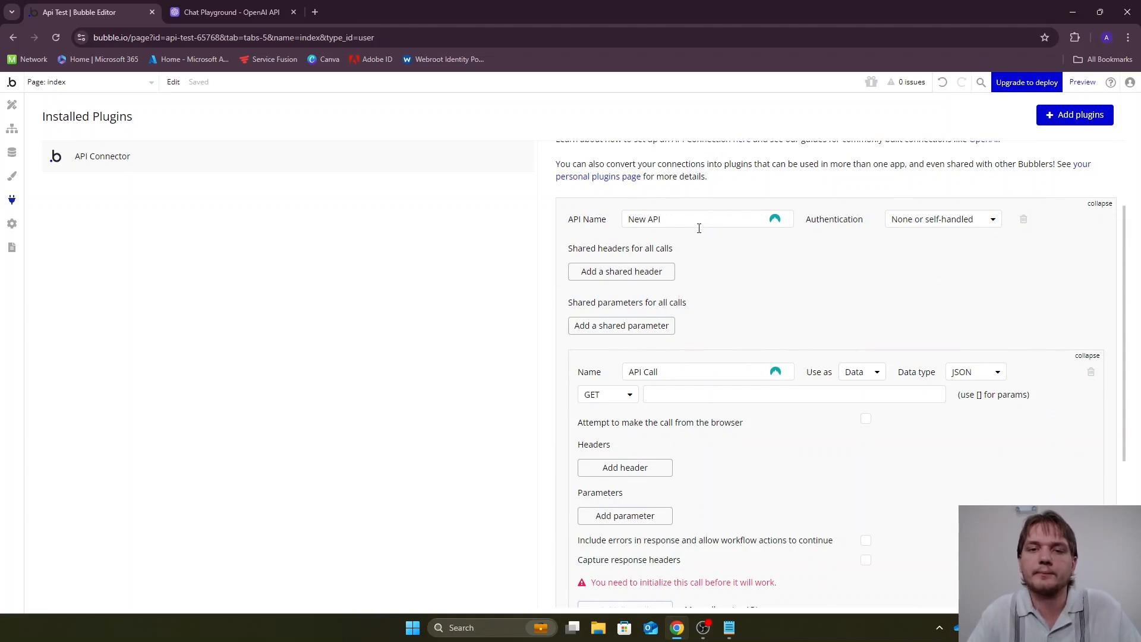
left_click_drag(669, 219, 628, 221)
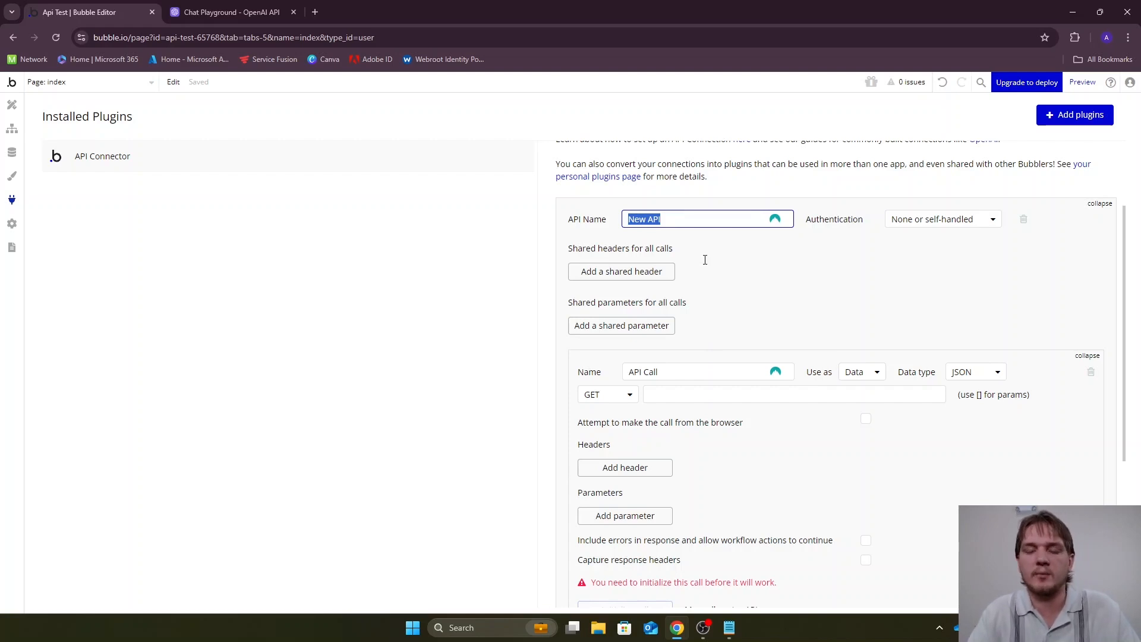
type("O")
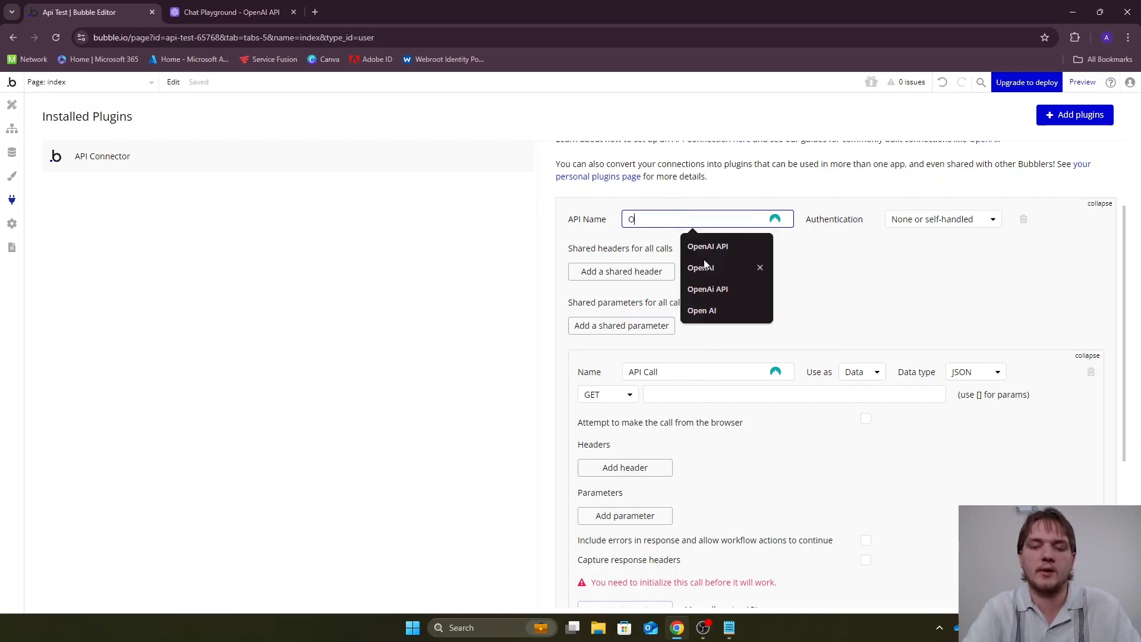
type("pen AI API")
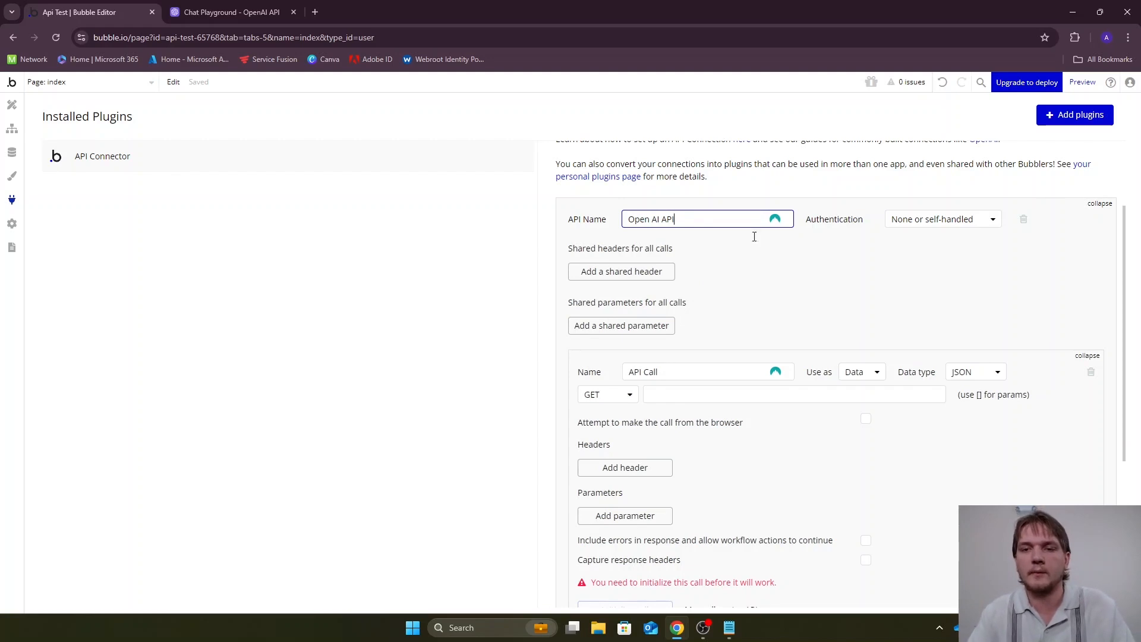
mouse_move(909, 220)
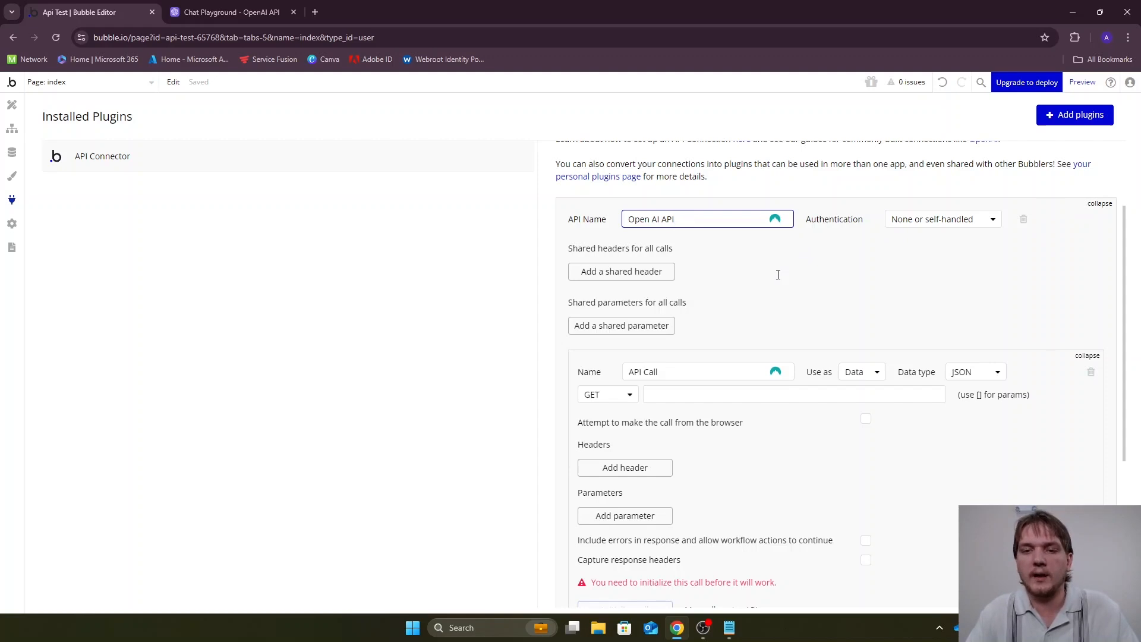
Import another call from cURL using the copied OpenAI chat completions code
scroll(734, 292, "down", 2)
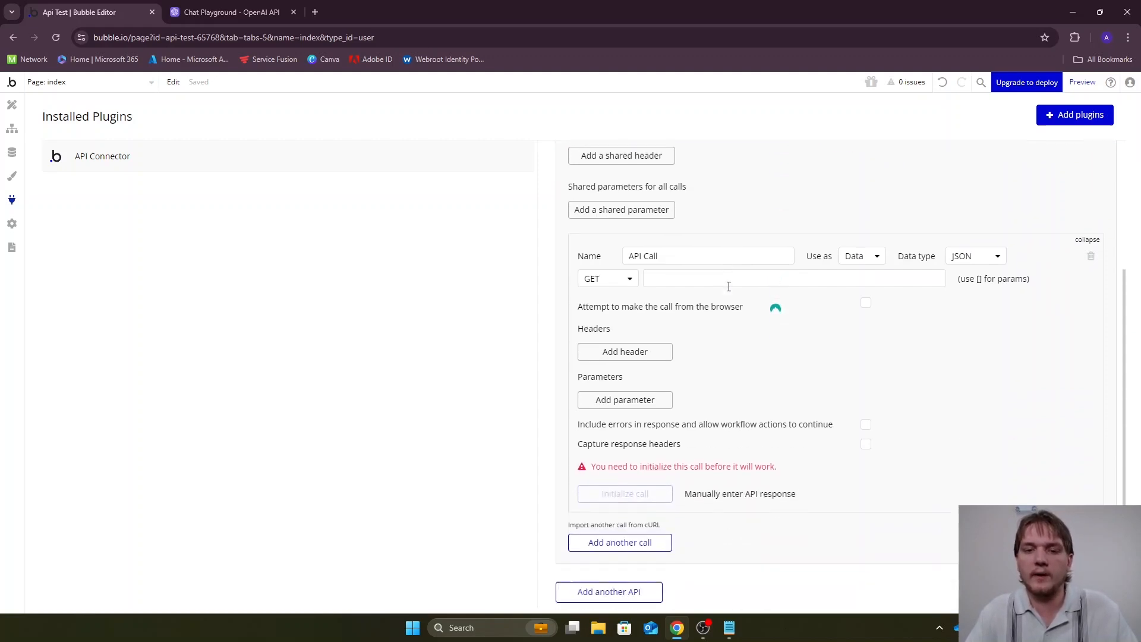
left_click(623, 523)
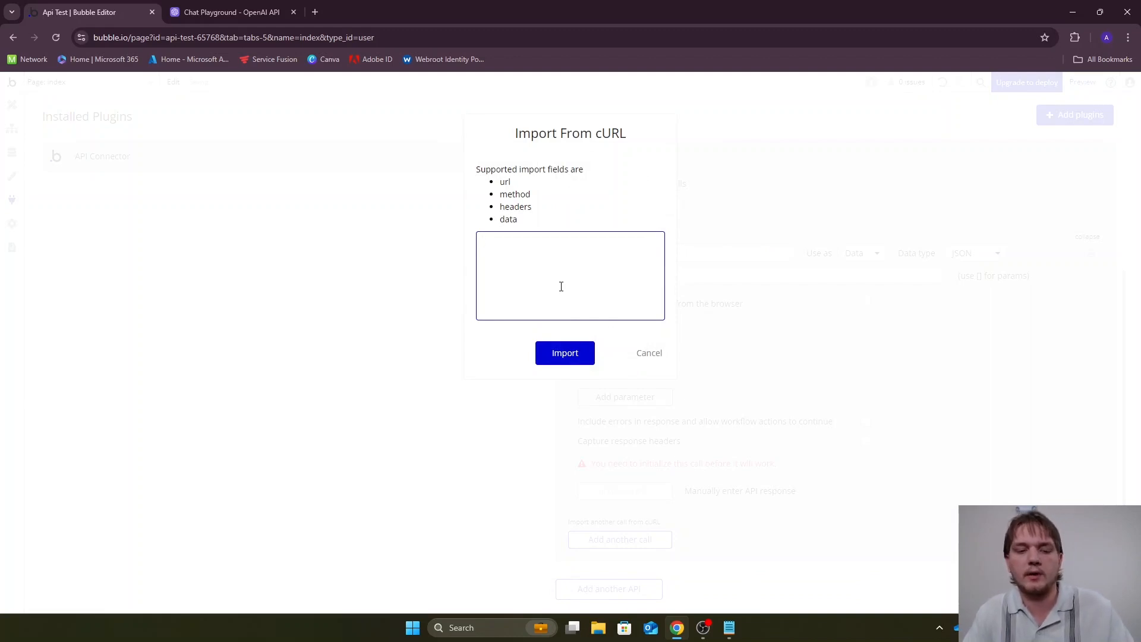
key("ctrl+v")
scroll(567, 288, "up", 6)
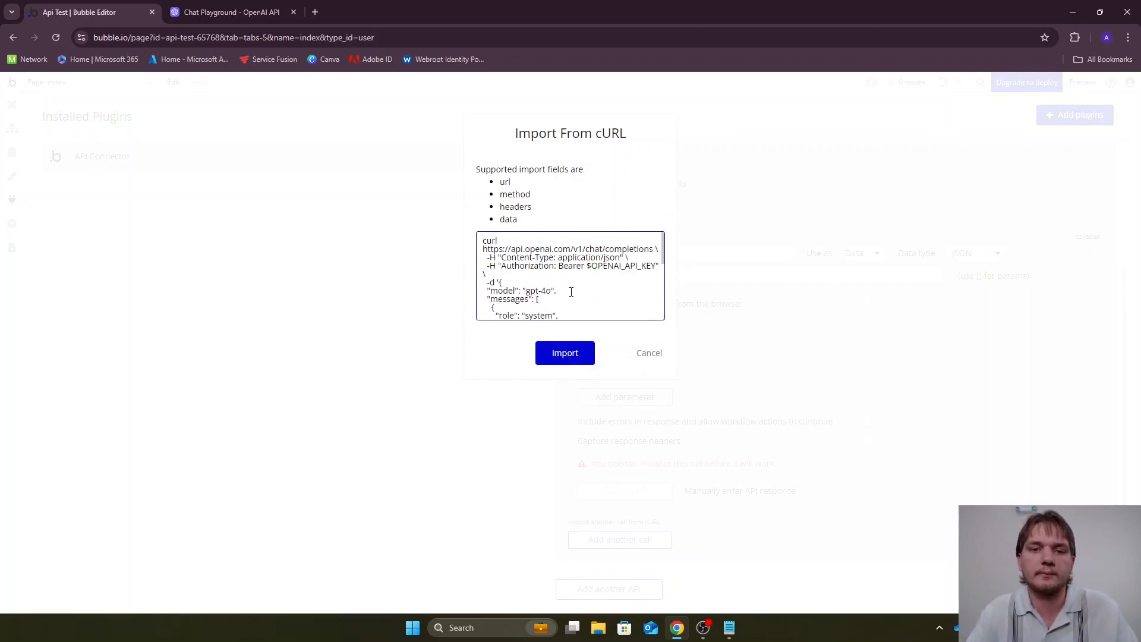
left_click(575, 354)
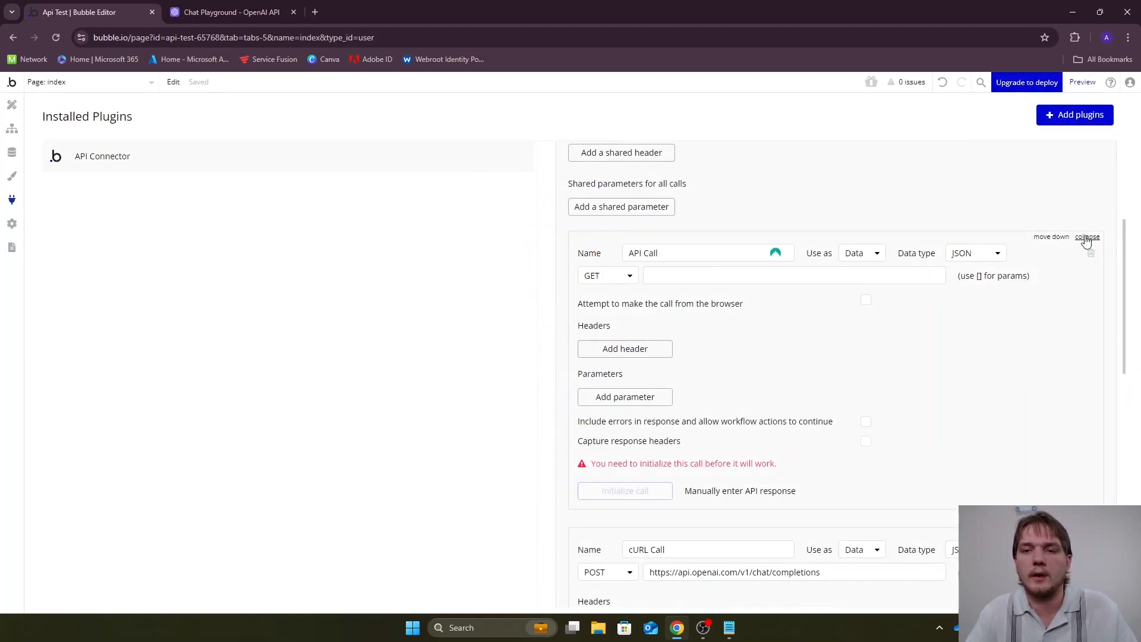
Collapse the empty default call and rename the imported cURL call as "API Call"
left_click(1087, 237)
triple_click(724, 258)
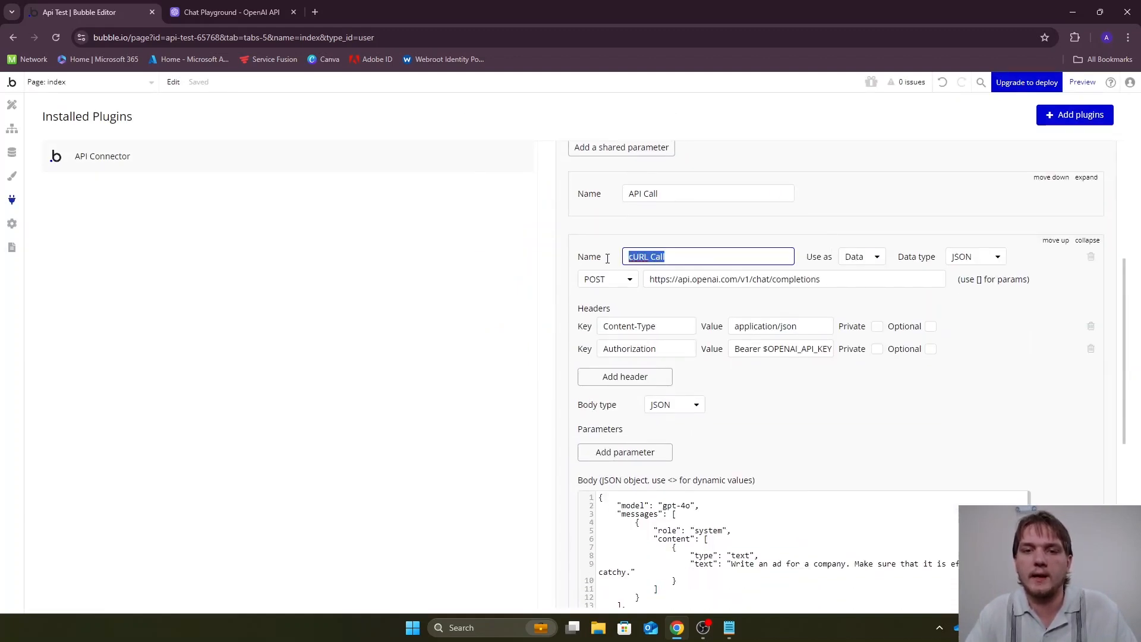
type("API")
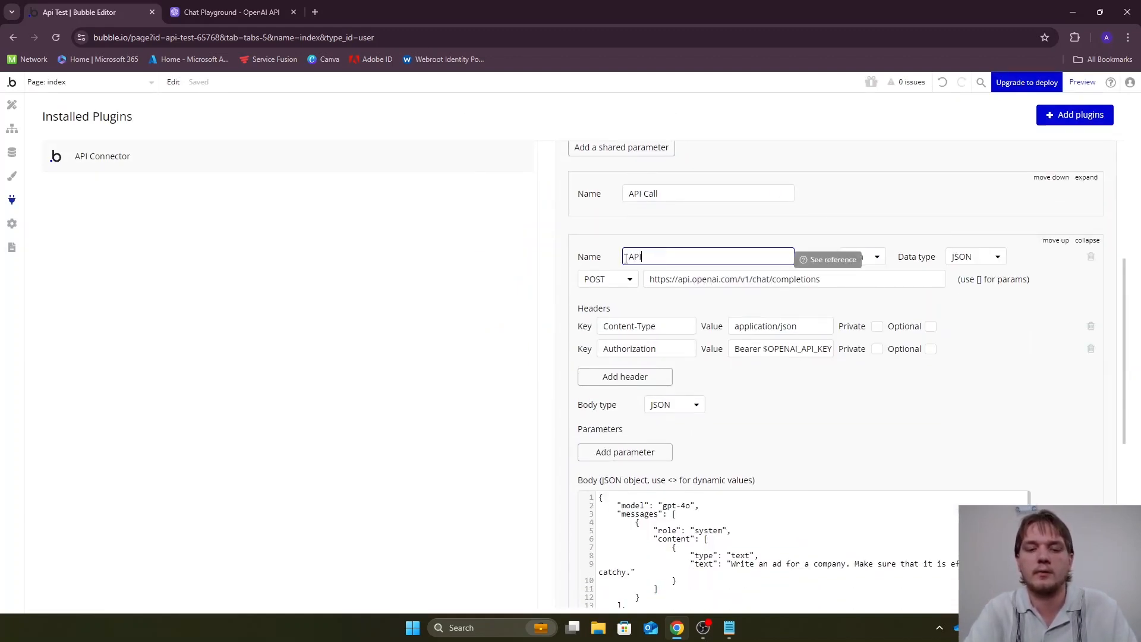
type(" Call")
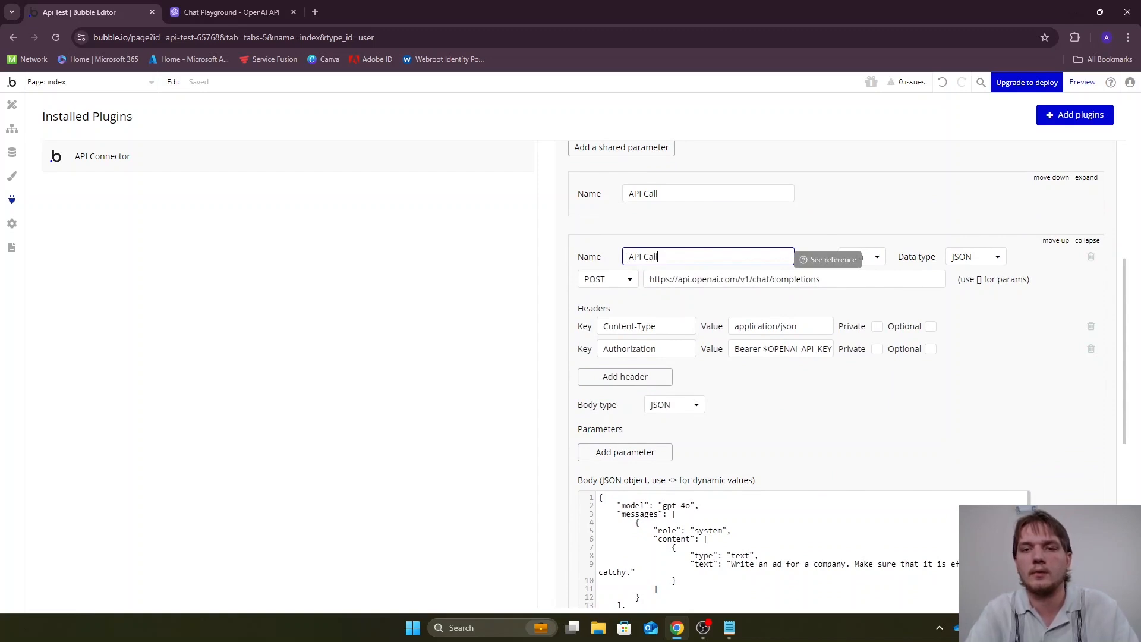
left_click(876, 225)
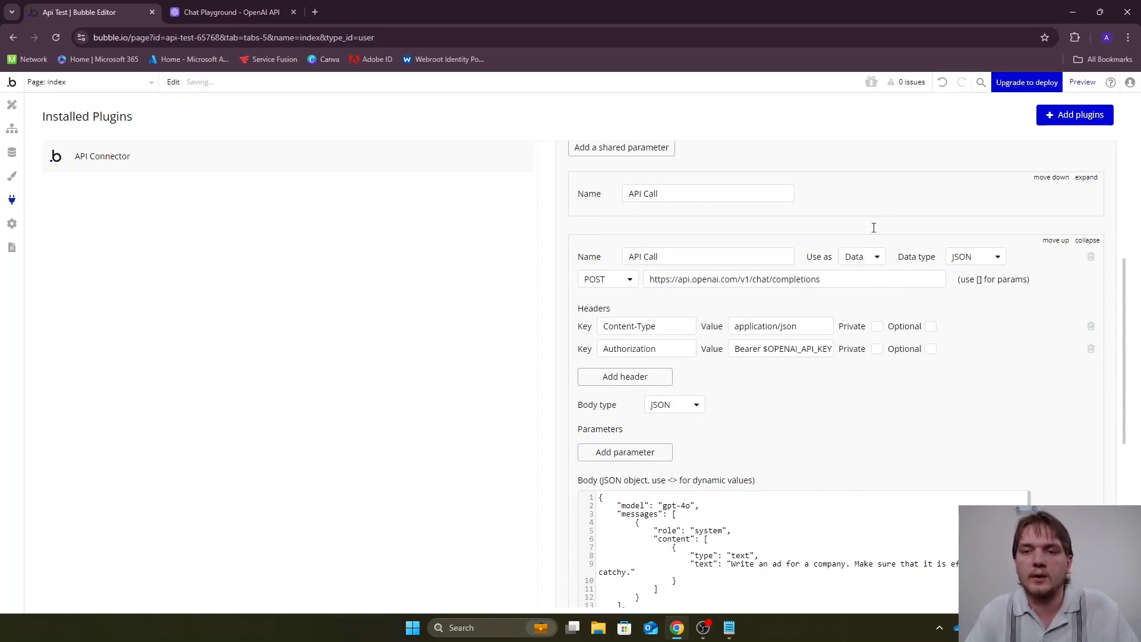
Choose POST as the request method of the imported chat completions call
left_click(601, 286)
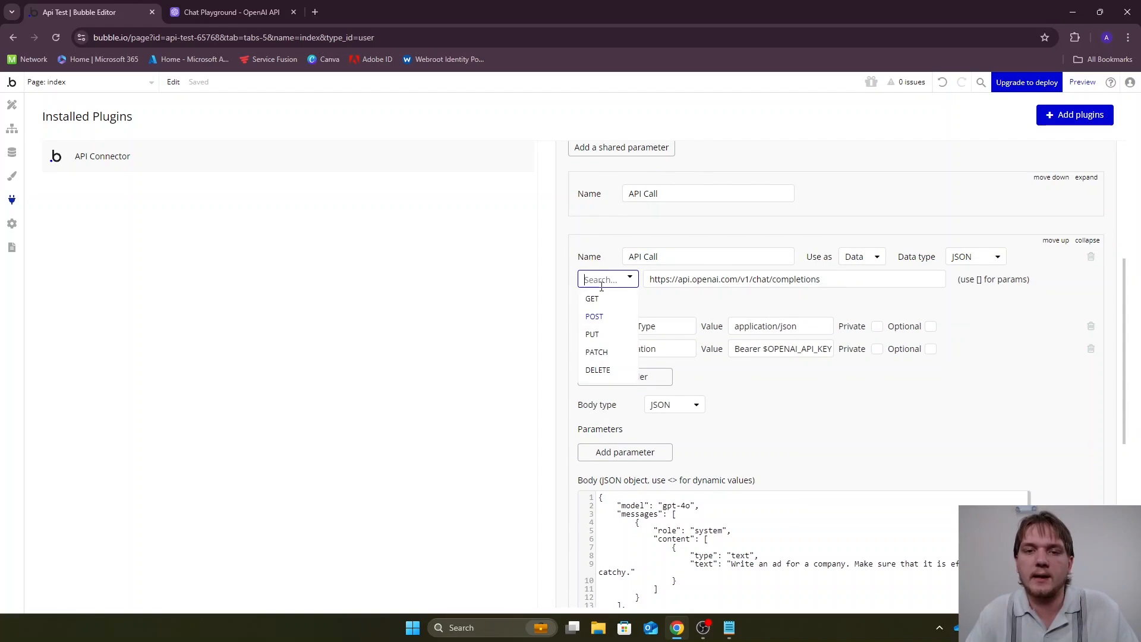
left_click(608, 316)
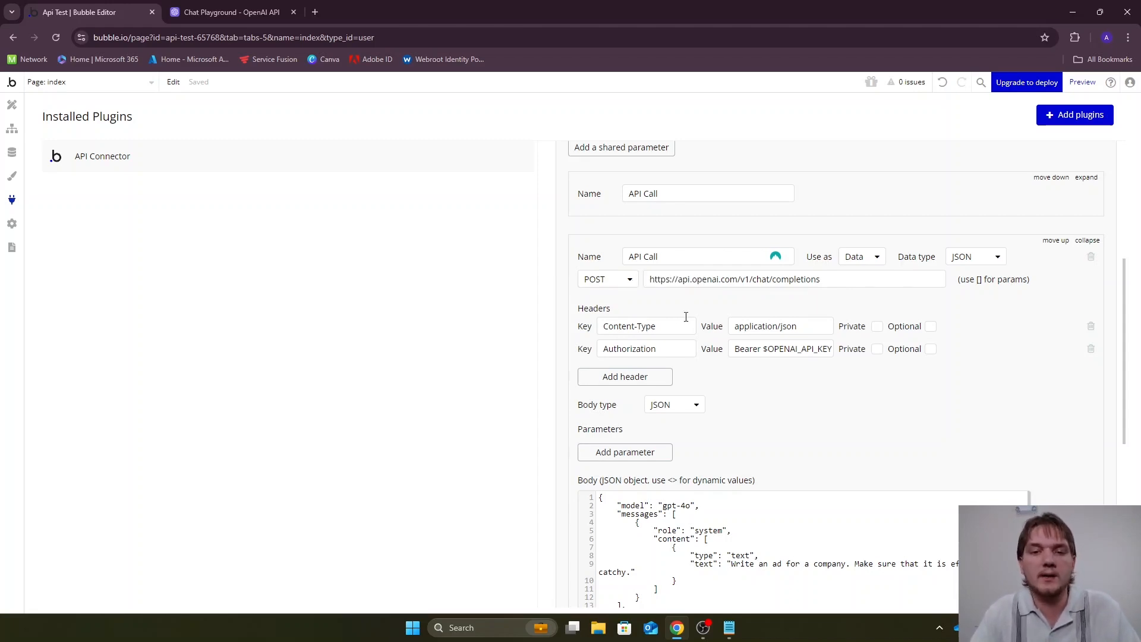
left_click(629, 280)
left_click(613, 314)
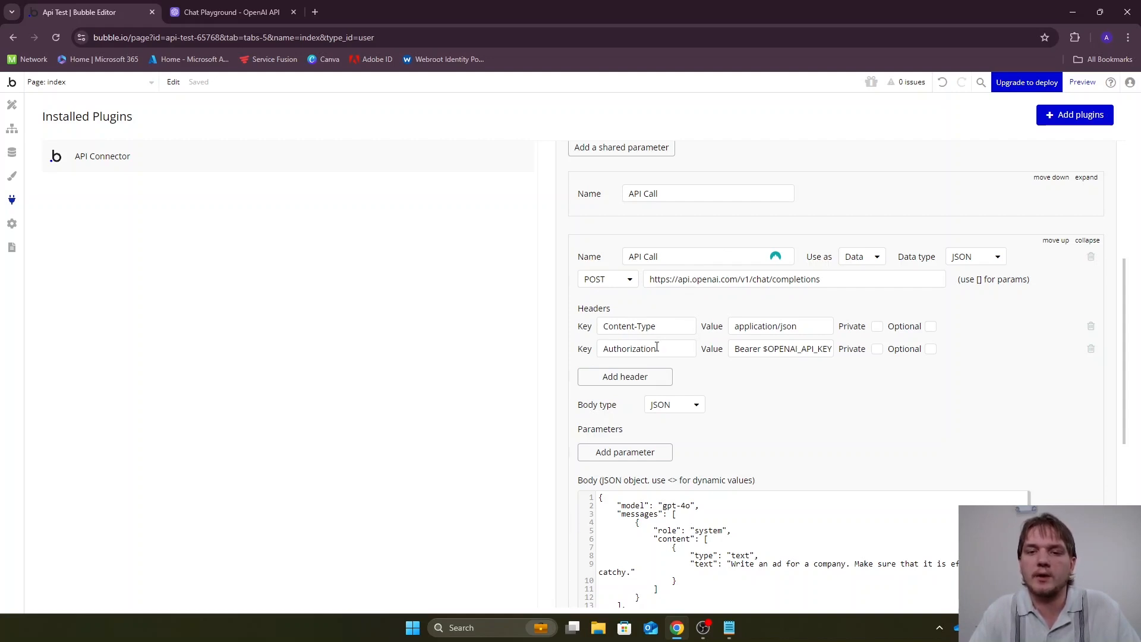
Mark both headers as private and replace the $OPENAI_API_KEY placeholder after "Bearer" in the Authorization value with the API key
left_click(876, 326)
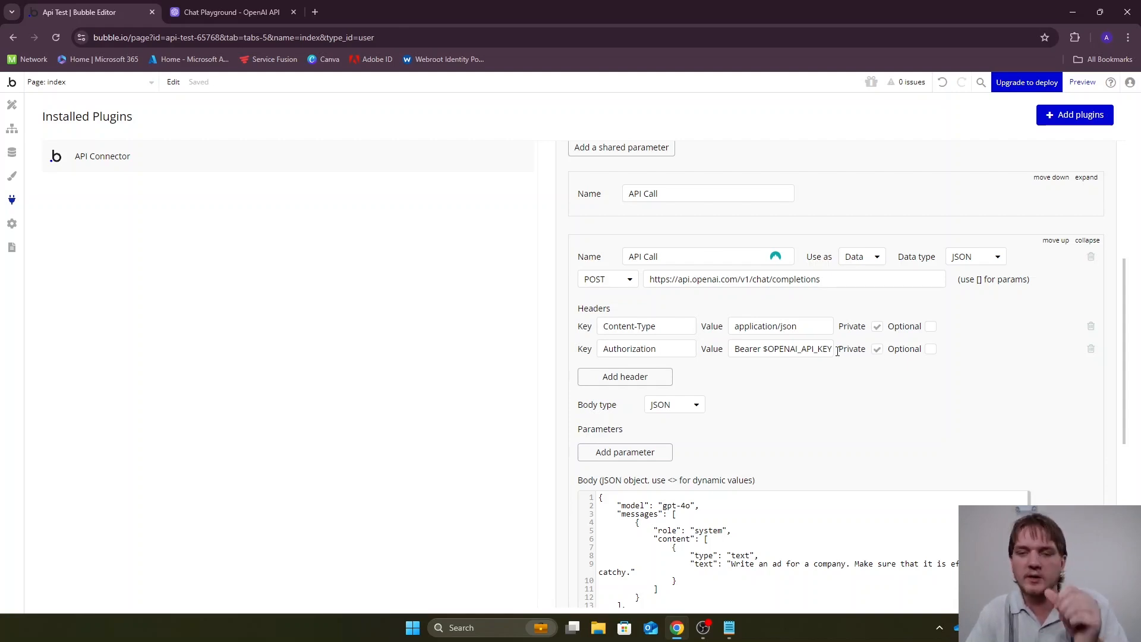
double_click(759, 351)
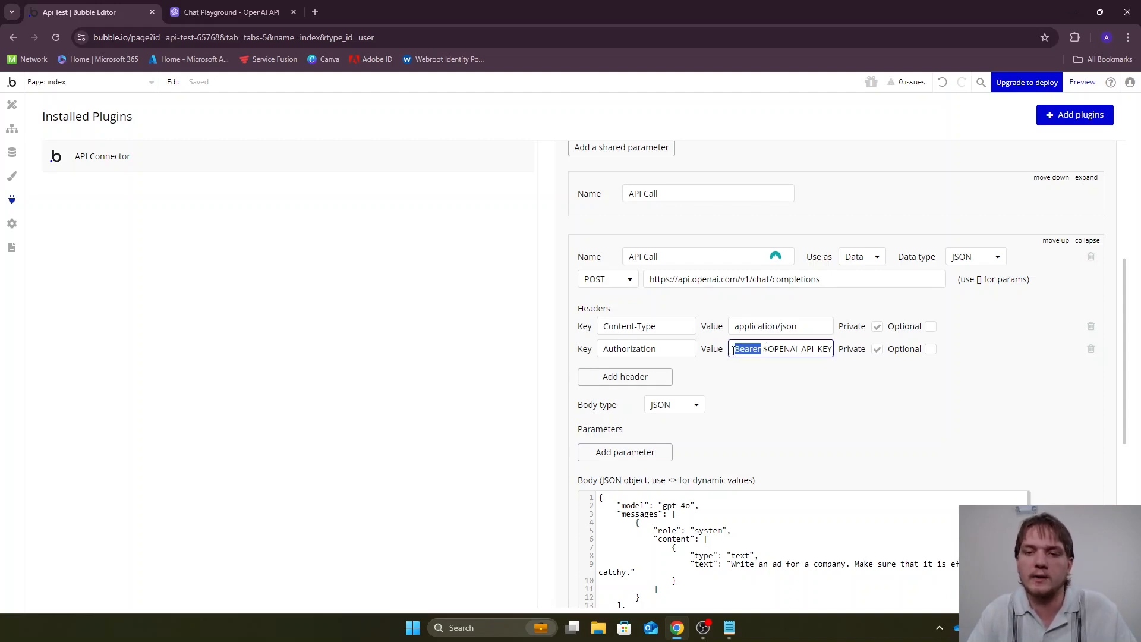
left_click(776, 374)
left_click_drag(764, 349, 838, 352)
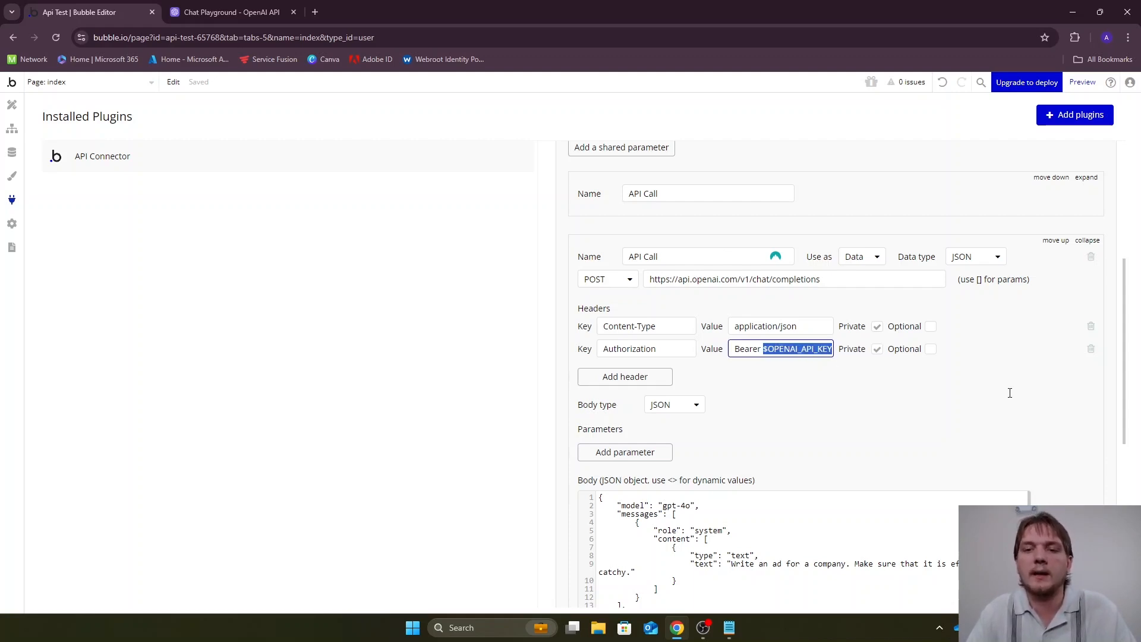
key("ctrl+v")
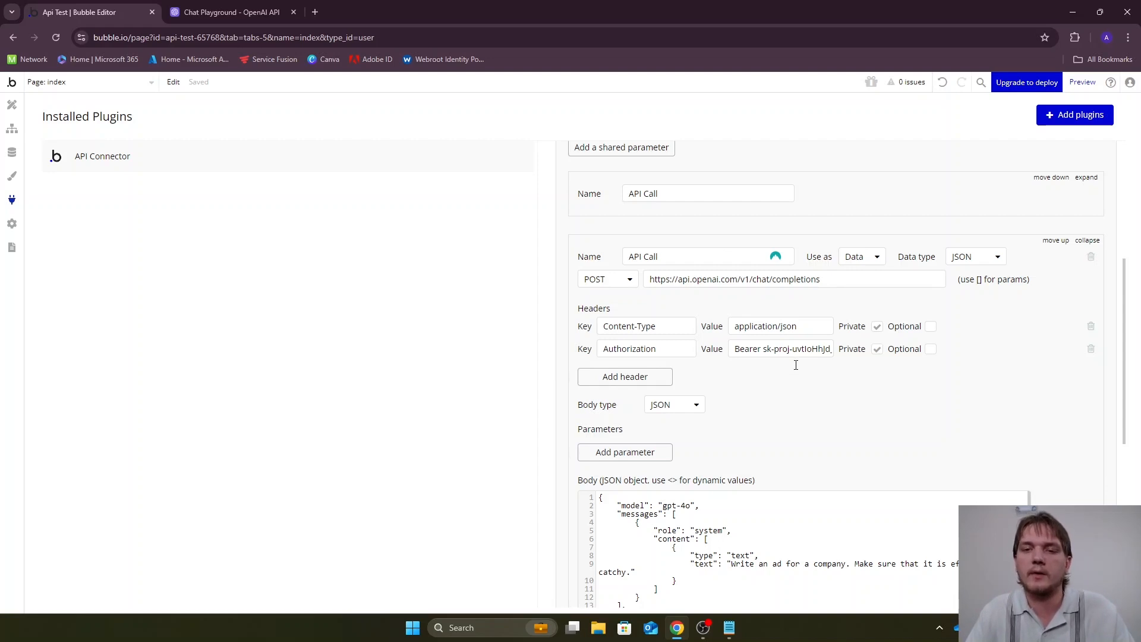
Review the imported call's headers and JSON body, including the prompt text and the hint on the syntax for dynamic values
scroll(833, 369, "down", 2)
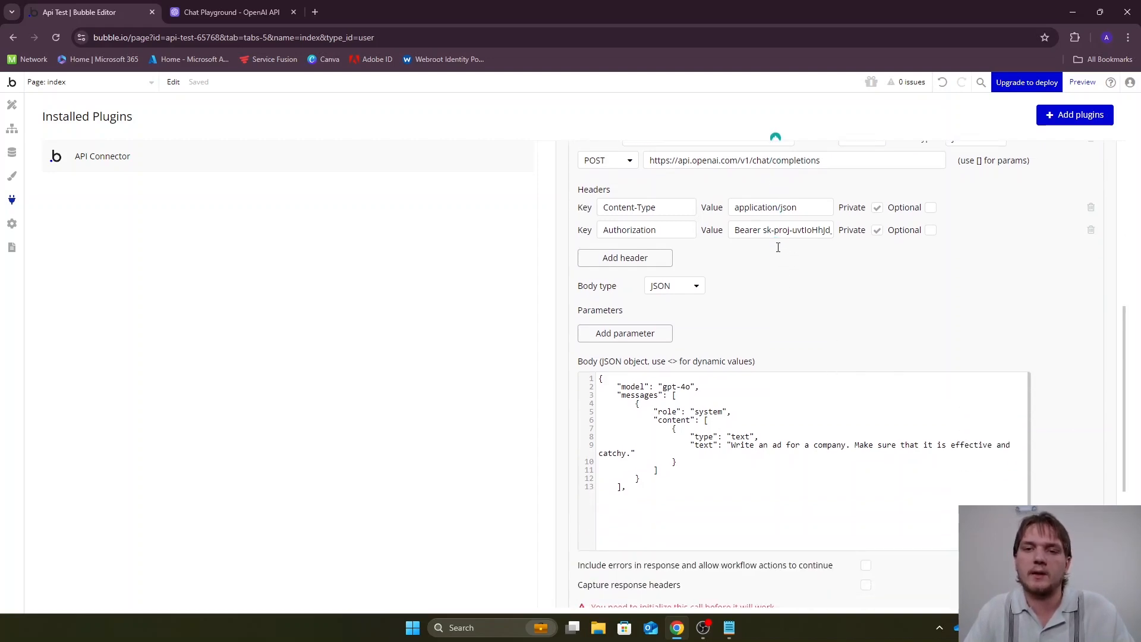
scroll(782, 254, "up", 2)
scroll(784, 265, "down", 3)
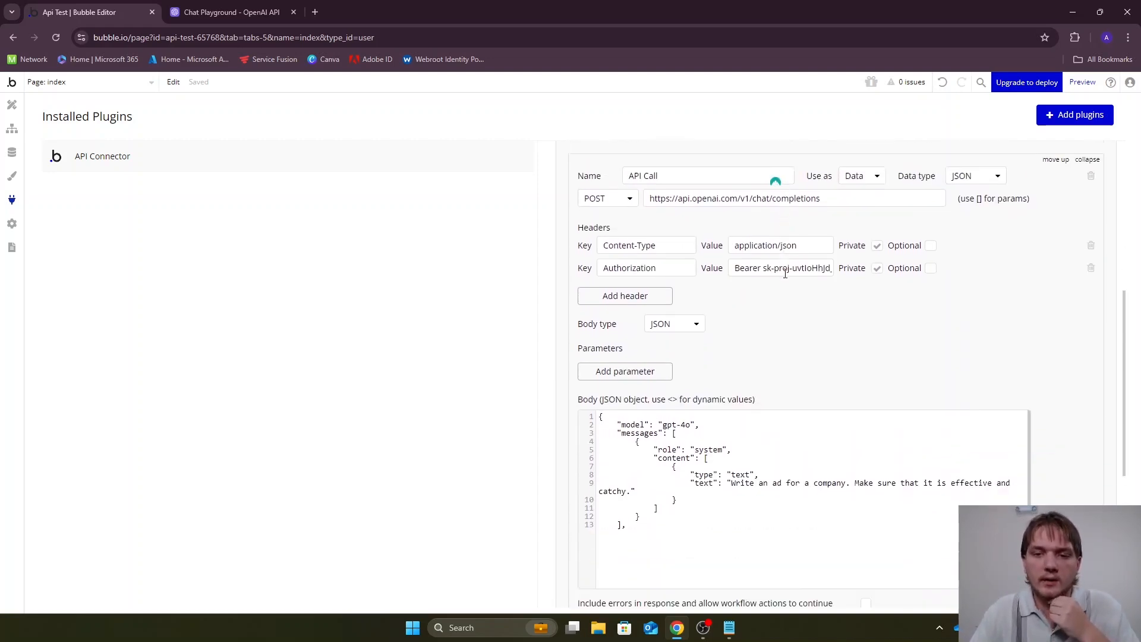
scroll(785, 273, "down", 1)
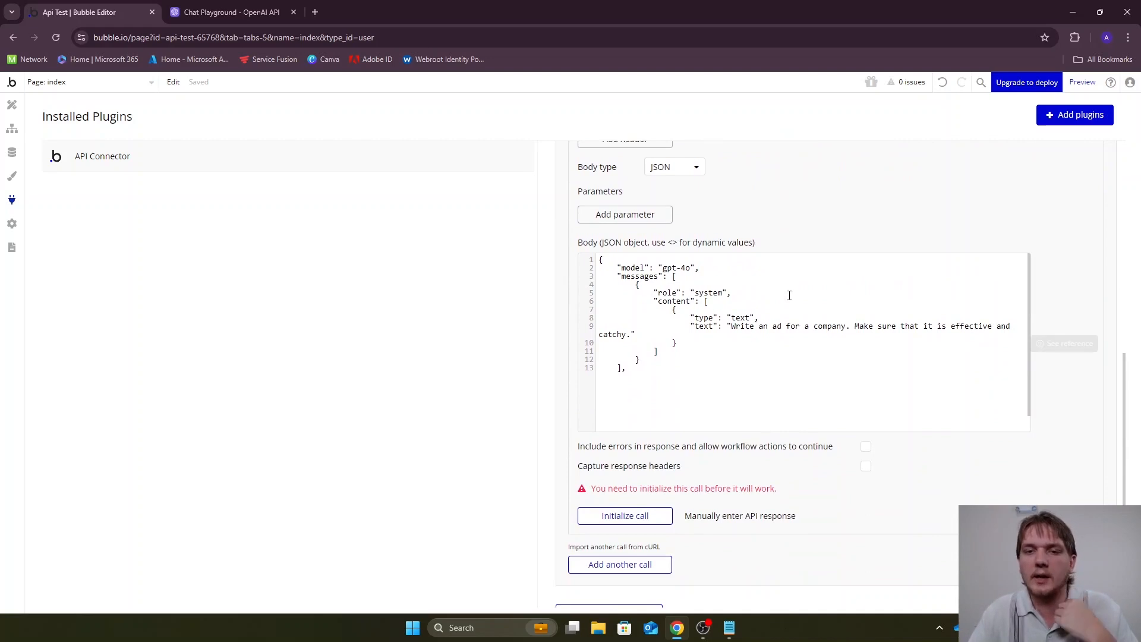
type("\"temperature\": 1,     \"max_tokens\": 2048,     \"top_p\": 1,     \"frequency_penalty\": 0,     \"presence_penalty\": 0,     \"response_format\": {         \"type\": \"text\"     } }")
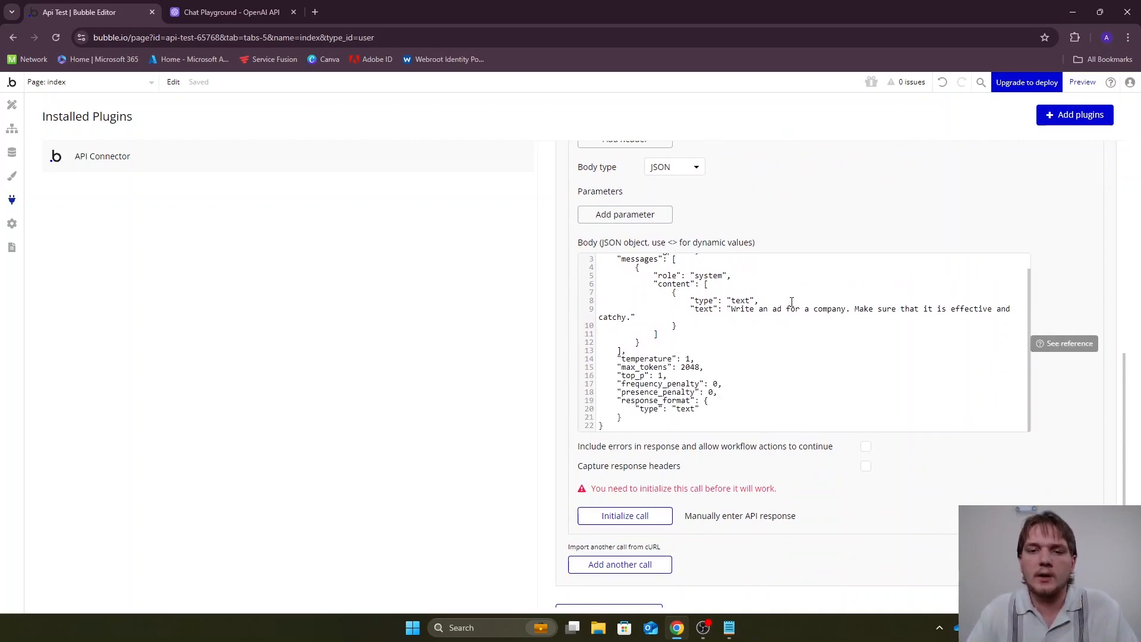
scroll(785, 304, "down", 1)
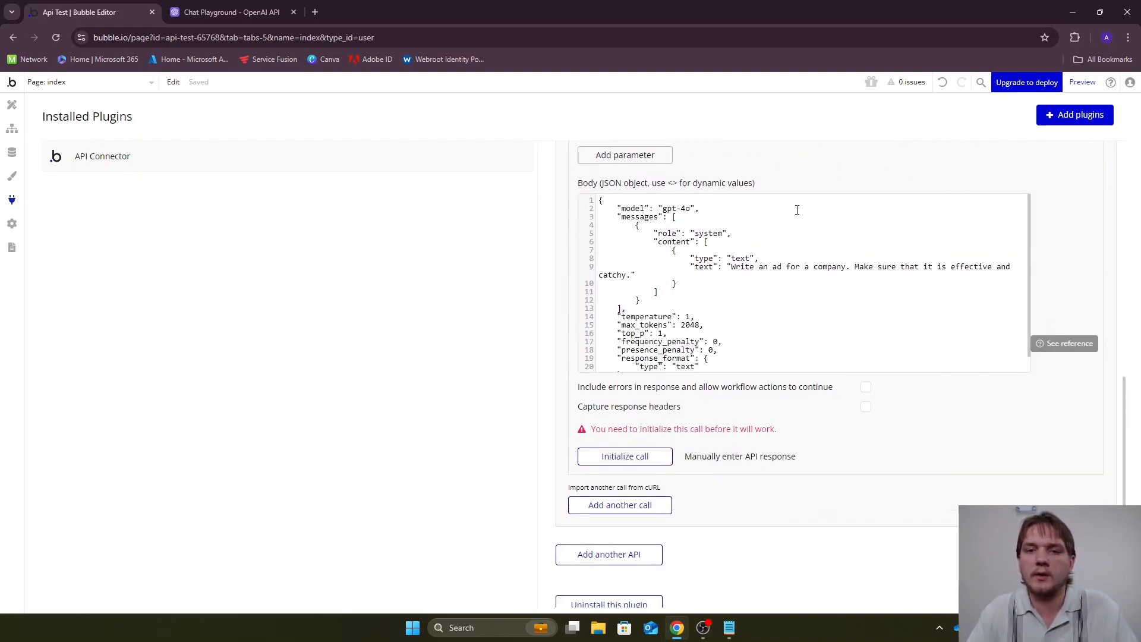
scroll(796, 210, "up", 1)
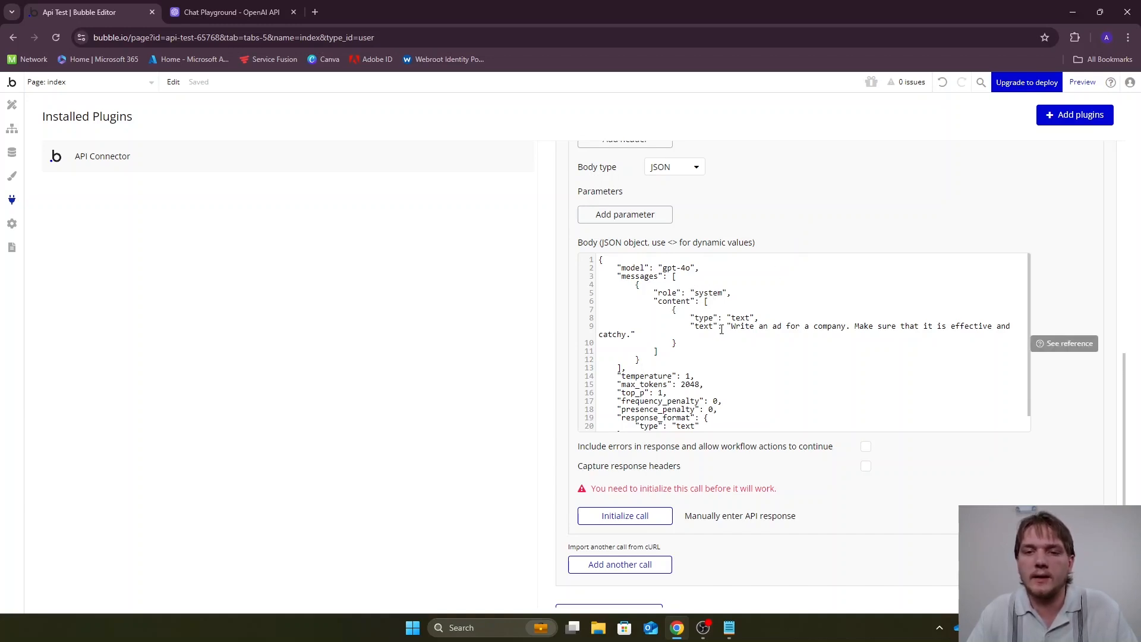
left_click_drag(727, 326, 992, 330)
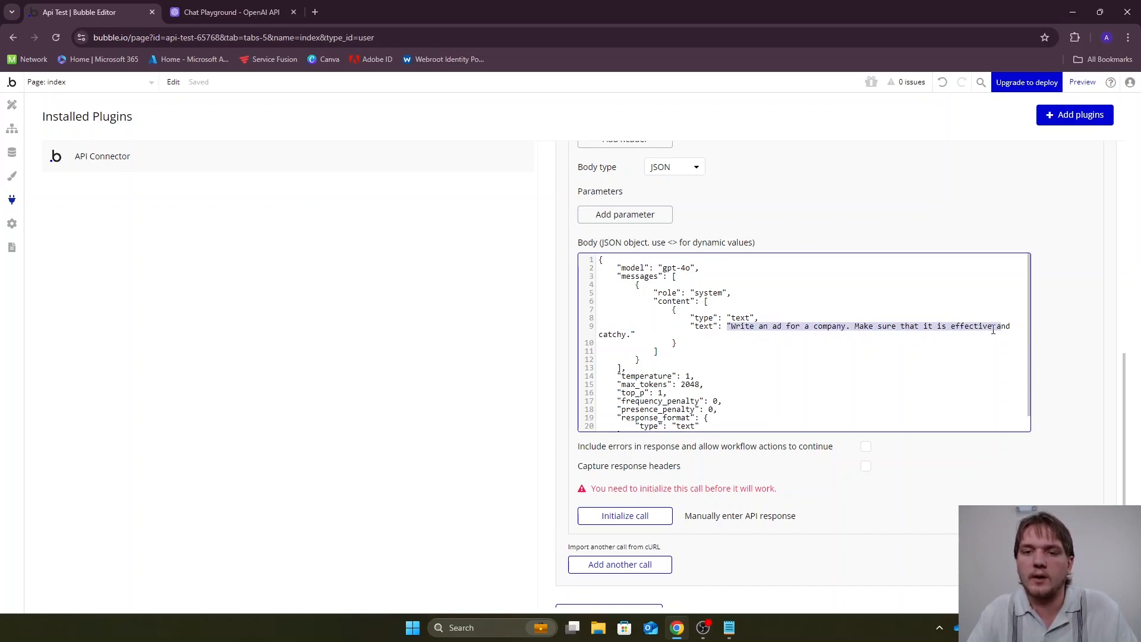
left_click(832, 343)
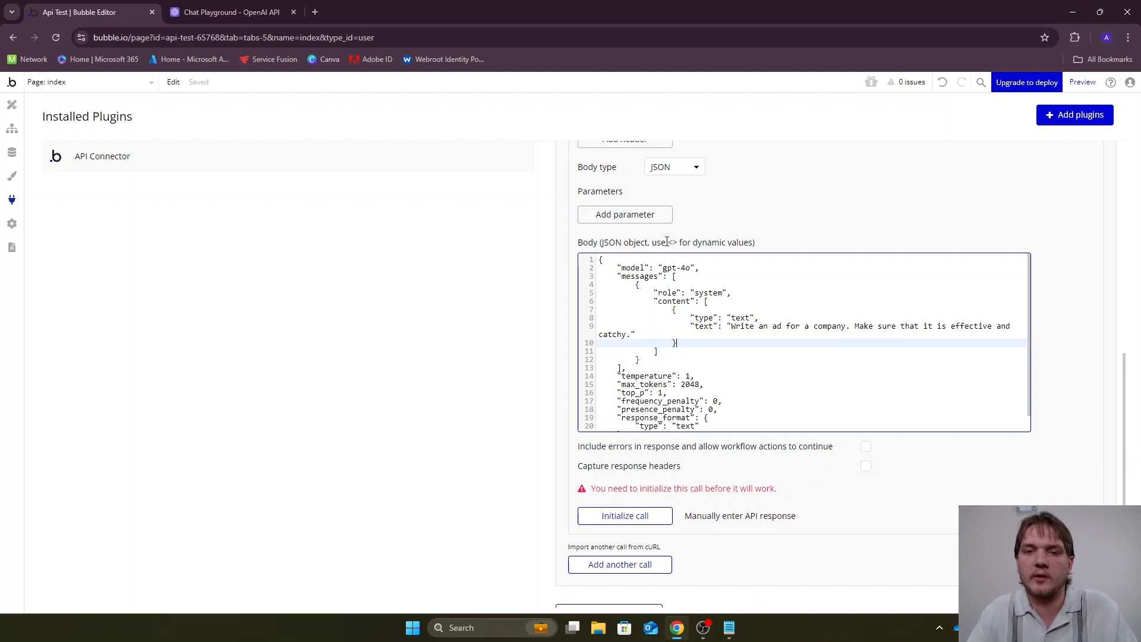
left_click_drag(653, 242, 751, 238)
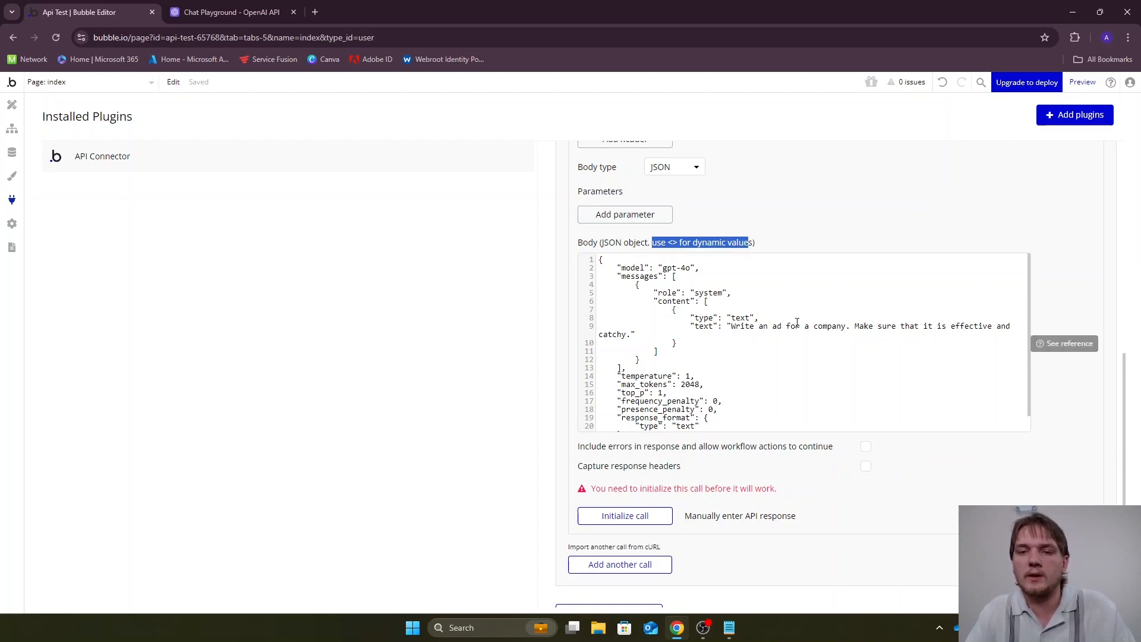
Turn "company" in the body's prompt text into the dynamic value <company> and set its value to plumbing
left_click(814, 329)
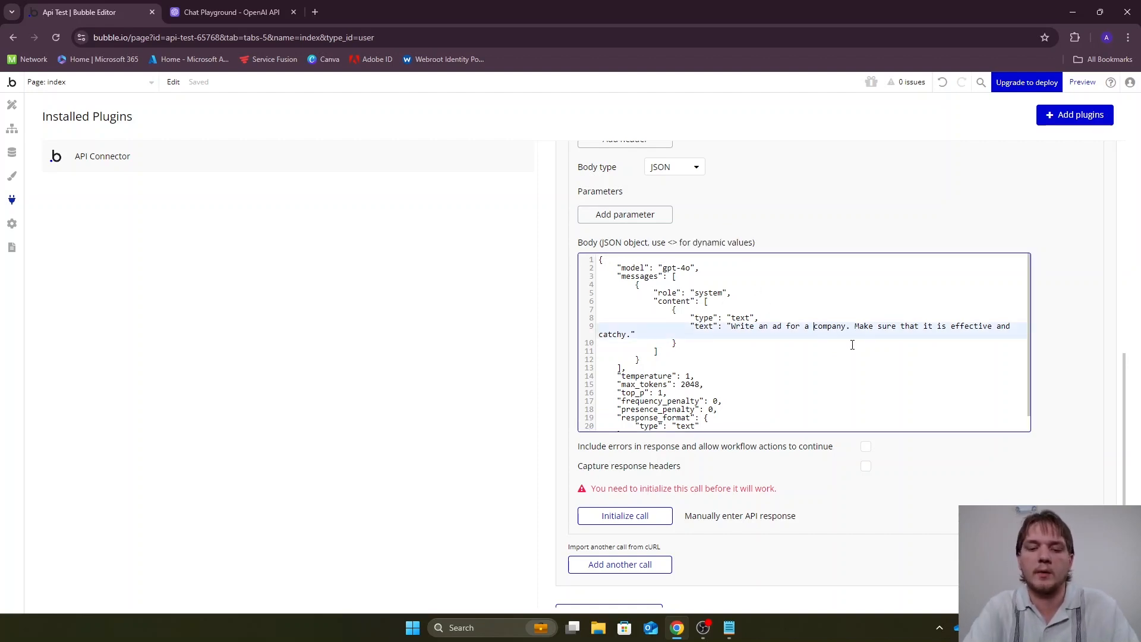
type("<")
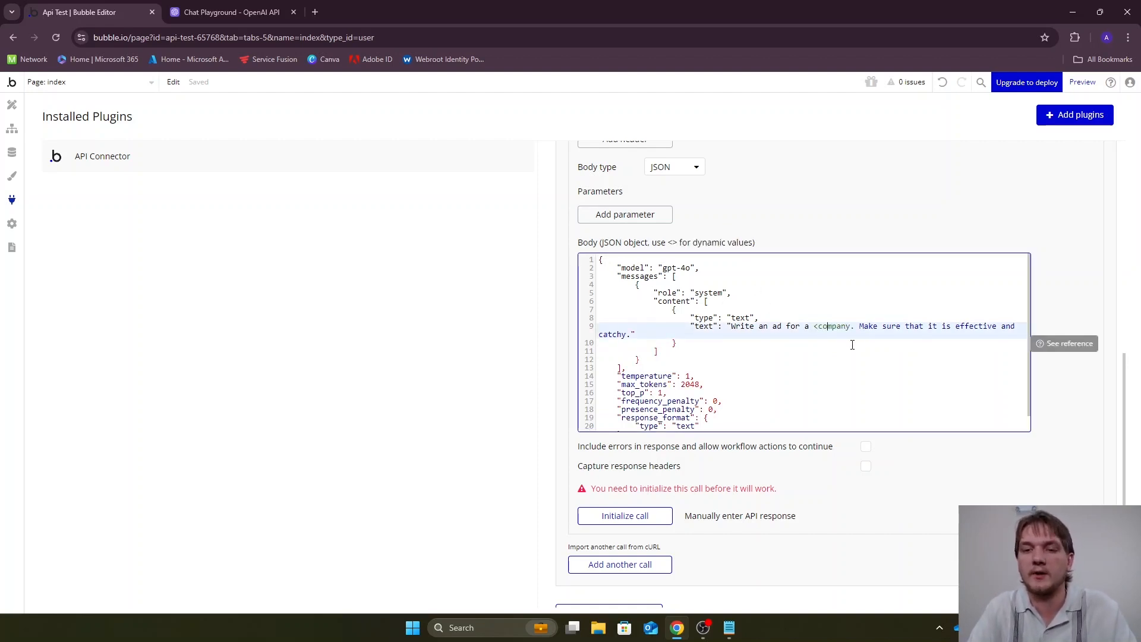
type(">")
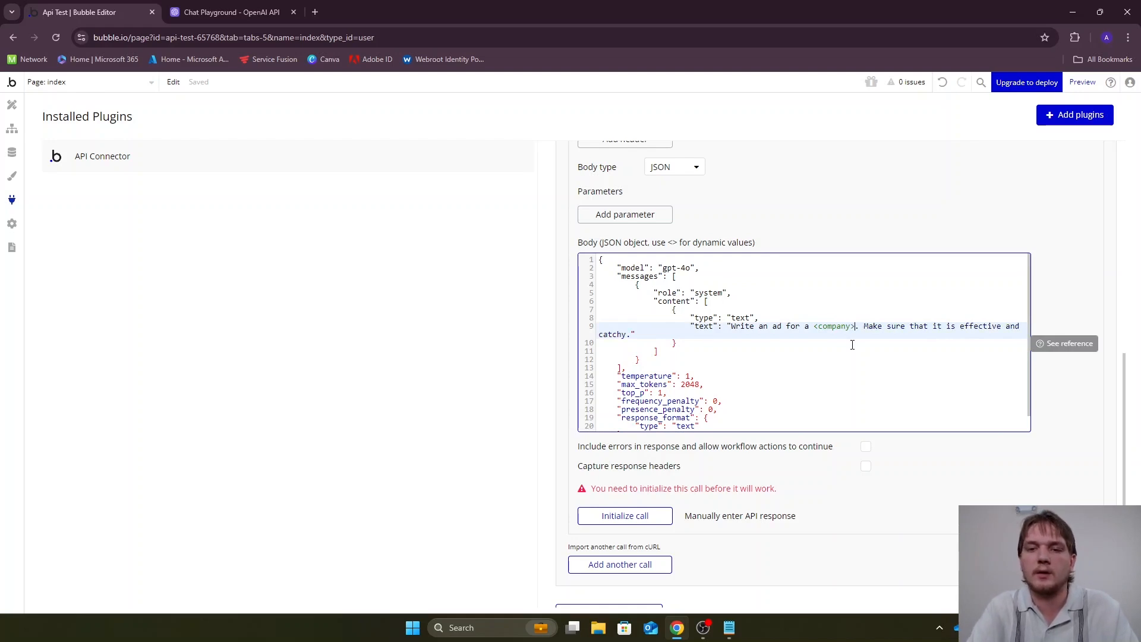
left_click(955, 466)
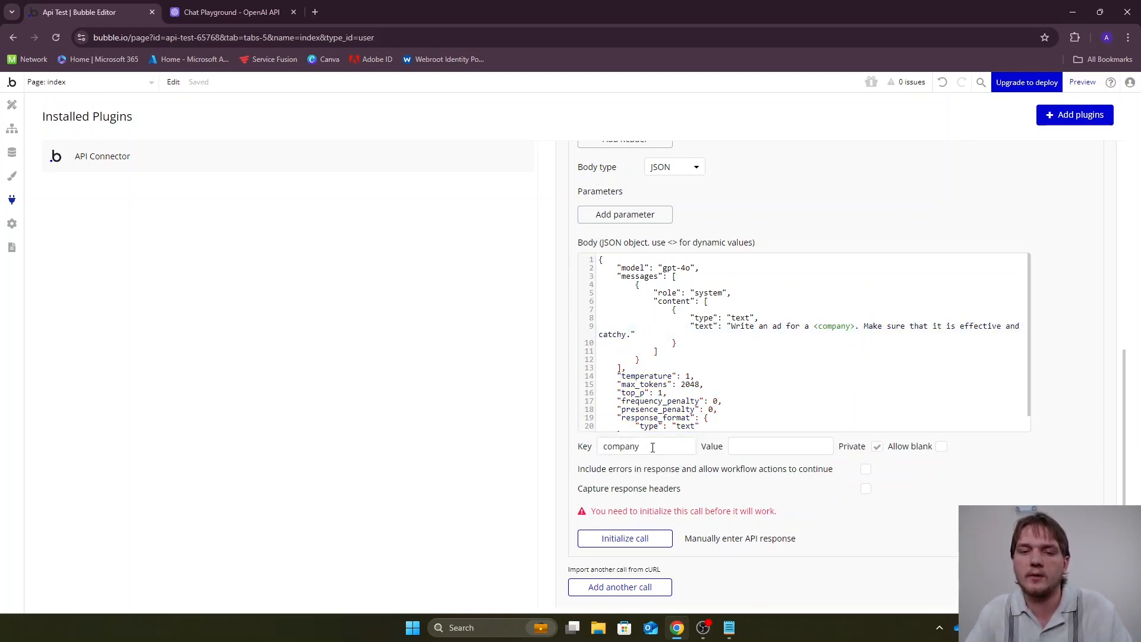
left_click(744, 450)
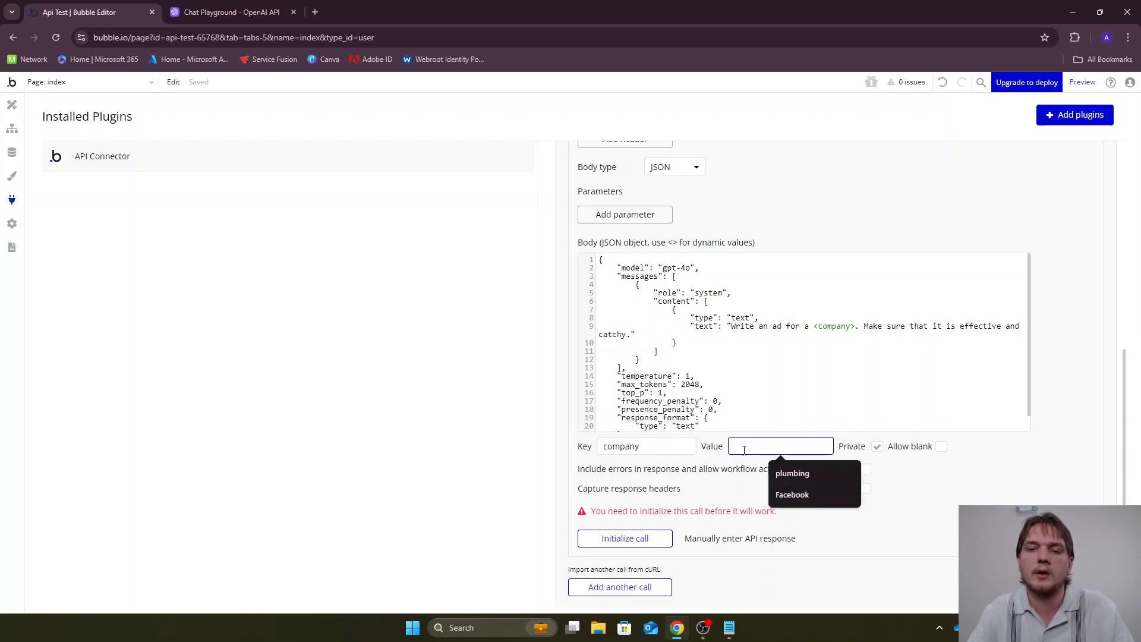
left_click(801, 475)
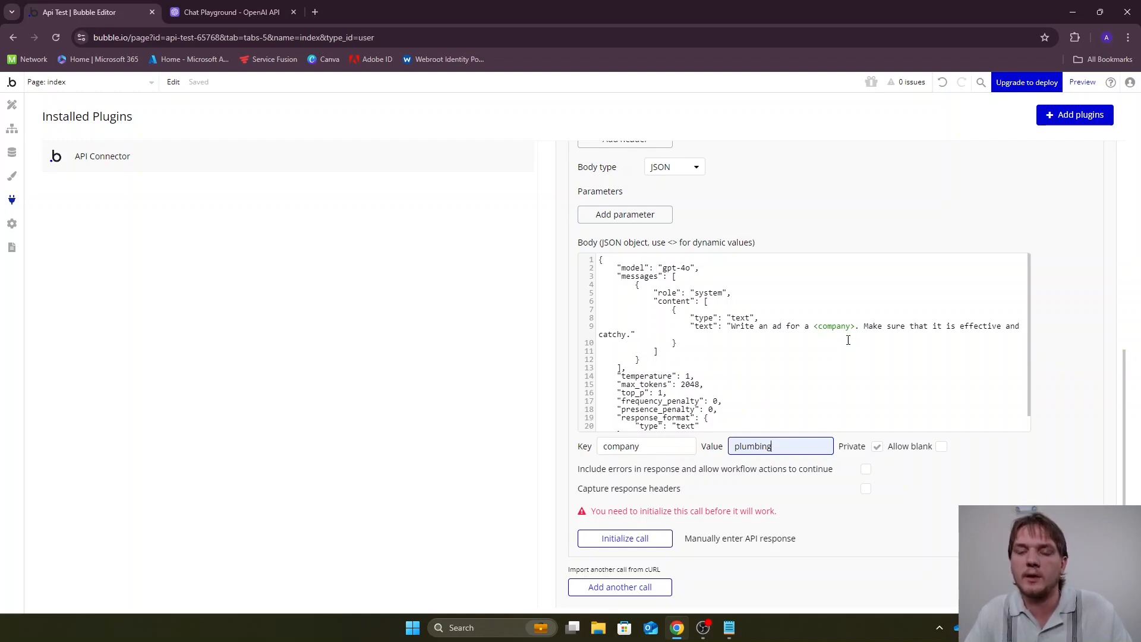
Make the company parameter of the chat completions call non-private and initialize the call
left_click(876, 450)
scroll(960, 455, "down", 2)
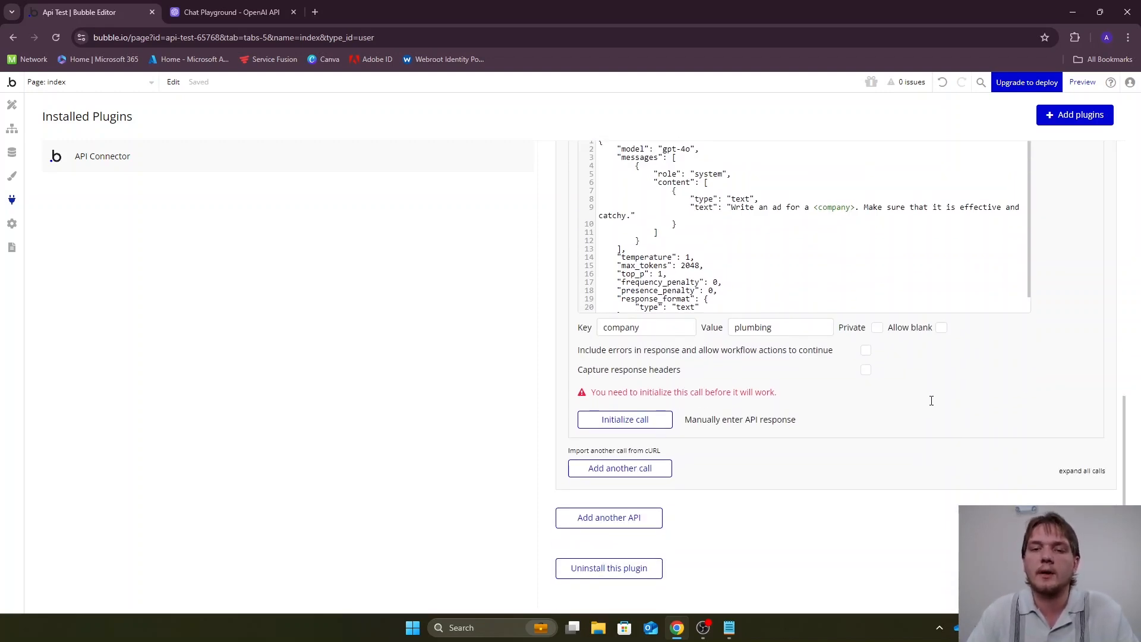
left_click(615, 427)
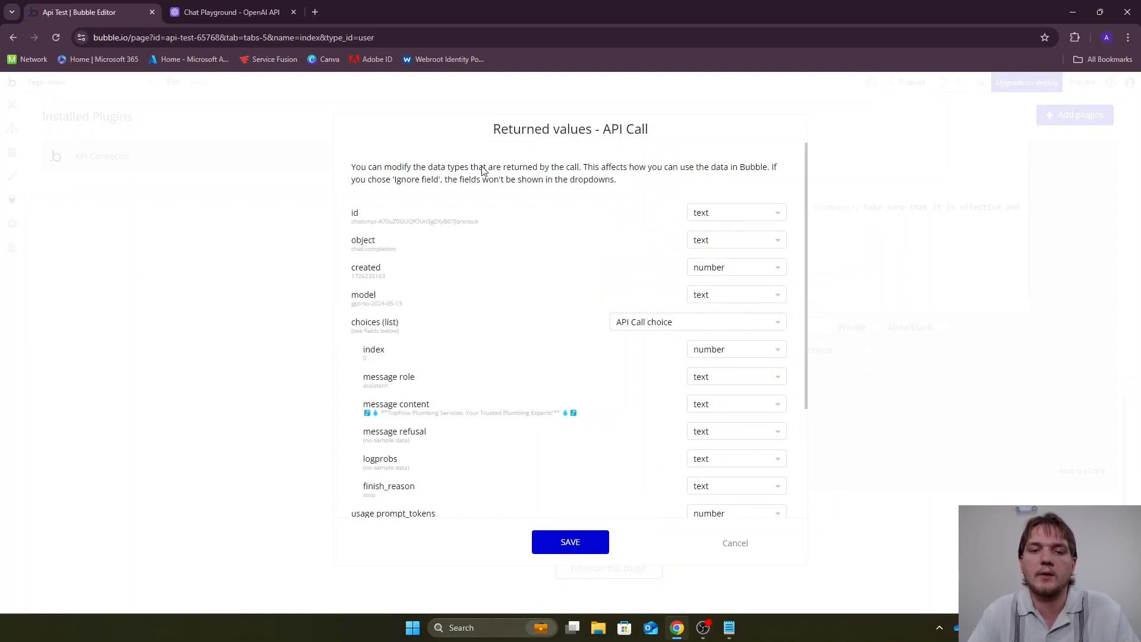
Look through the returned fields and their data types, and show the raw data of the response
scroll(487, 175, "down", 3)
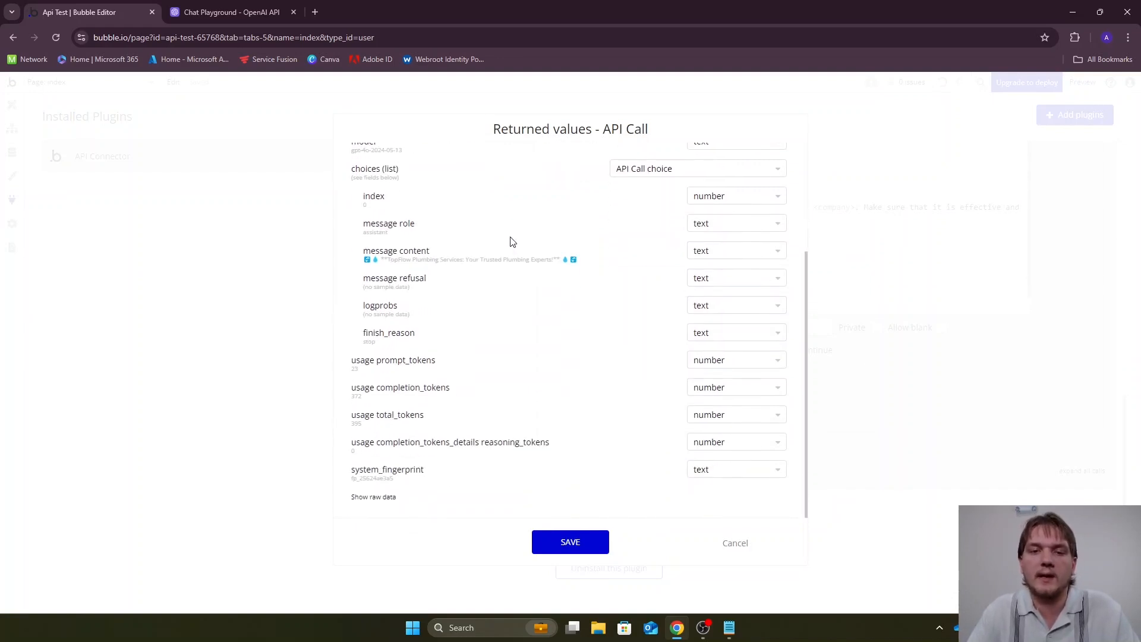
scroll(514, 248, "up", 3)
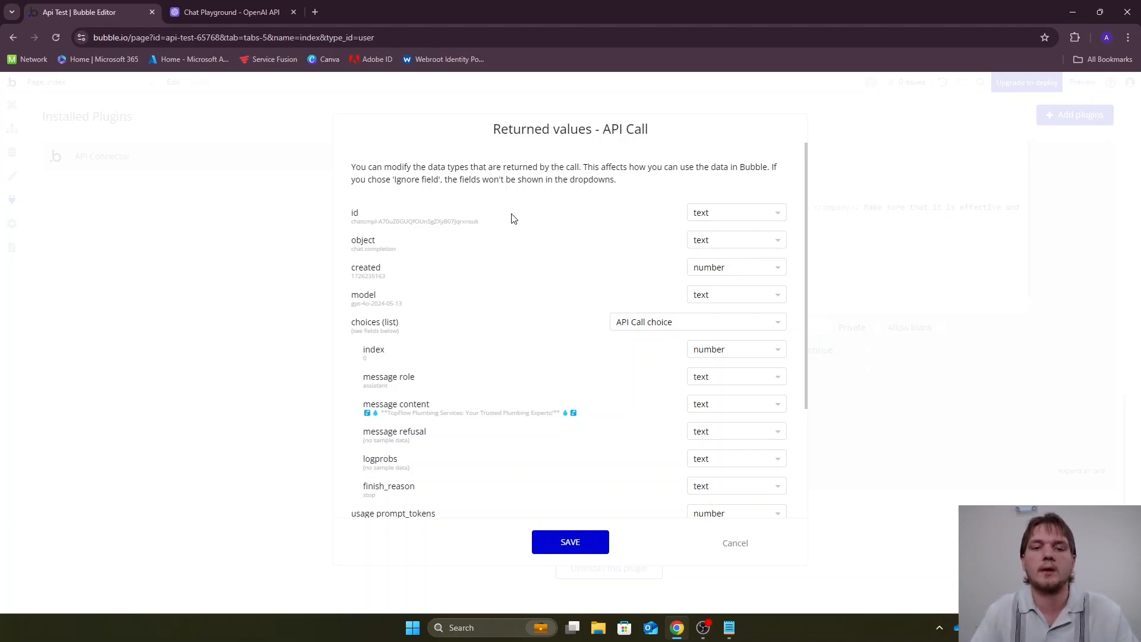
scroll(553, 225, "down", 3)
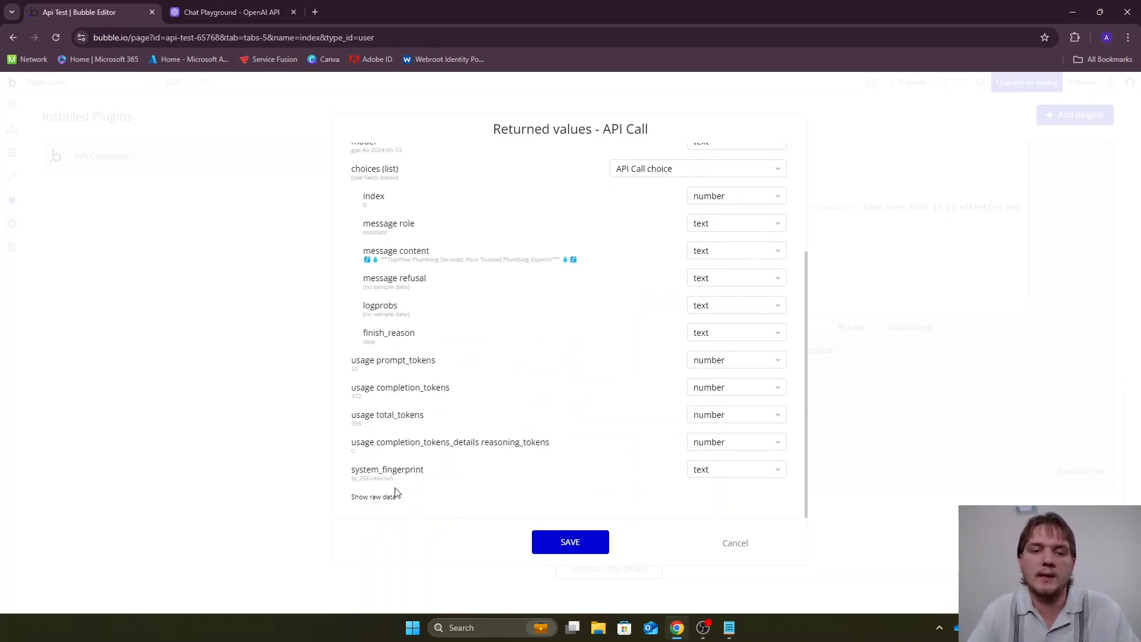
left_click(387, 496)
scroll(515, 288, "down", 8)
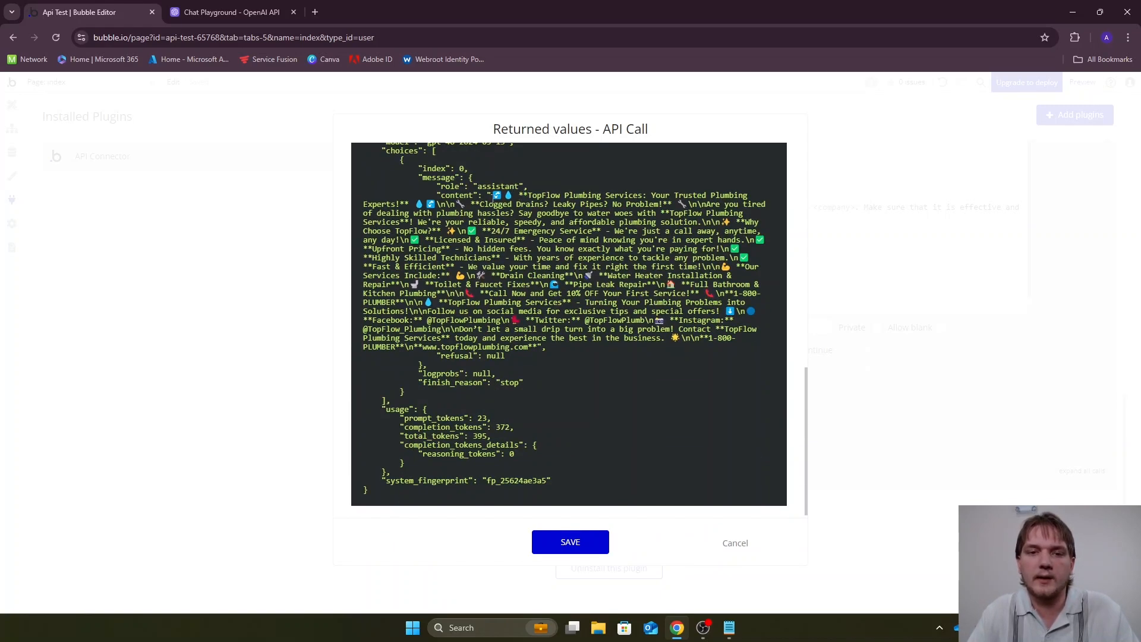
Examine the generated ad text and the token usage figures in the raw response, and save the returned values
left_click_drag(522, 196, 541, 342)
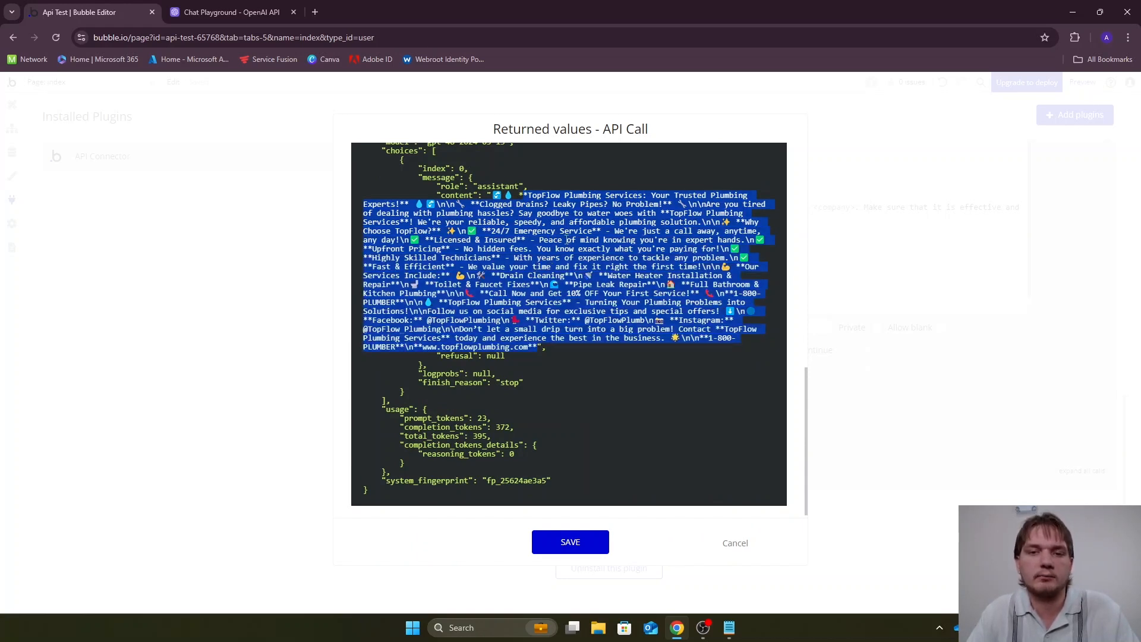
left_click(580, 225)
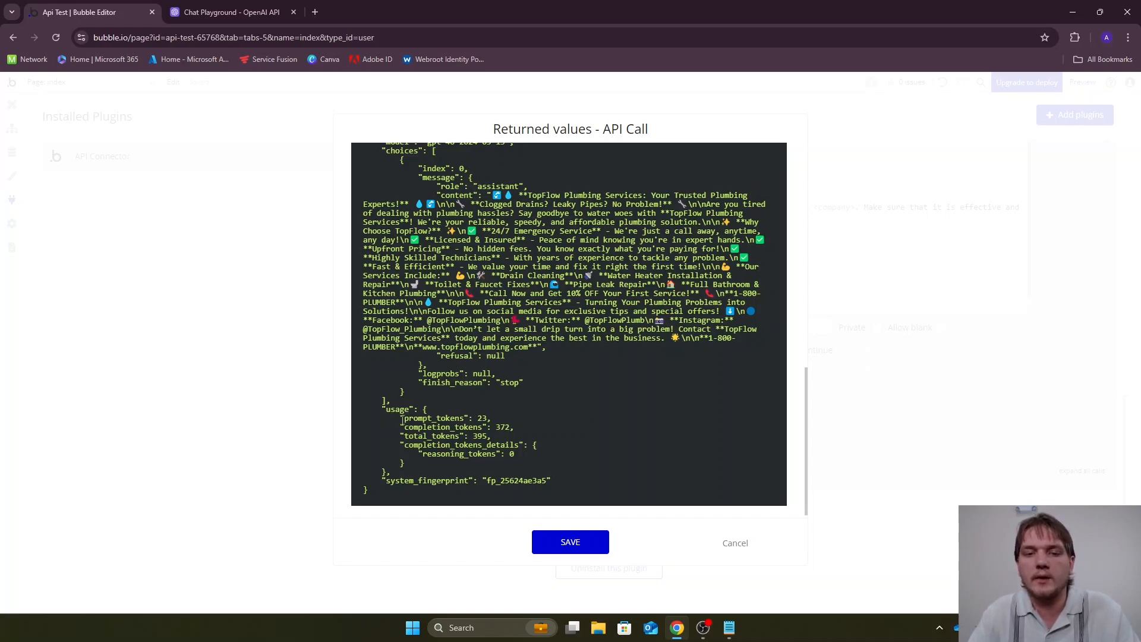
left_click_drag(403, 419, 492, 435)
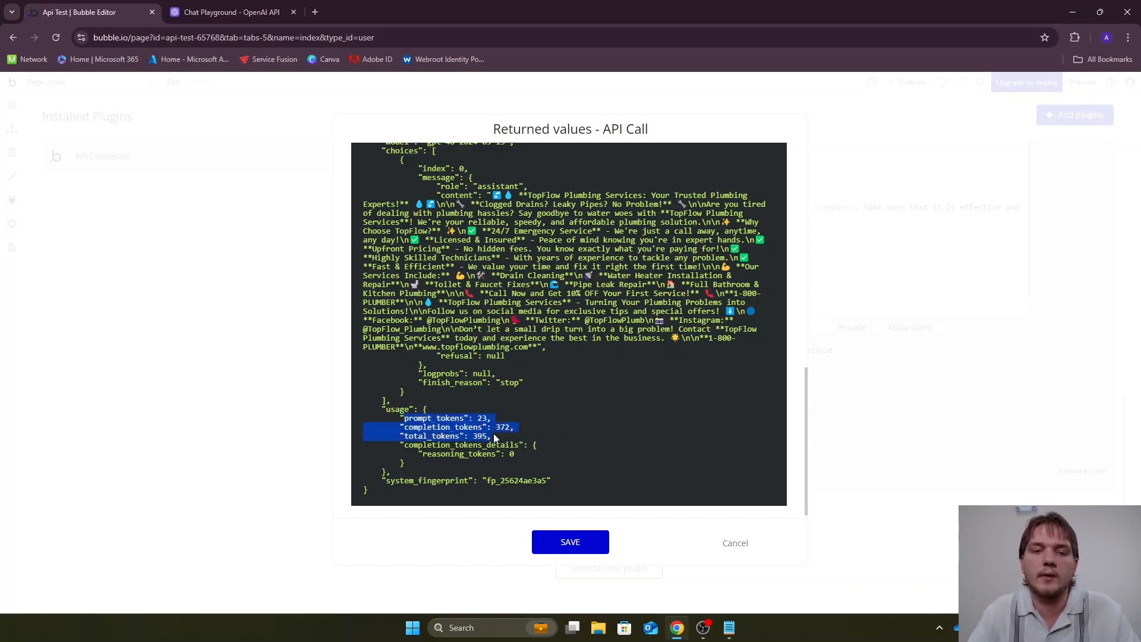
left_click(474, 423)
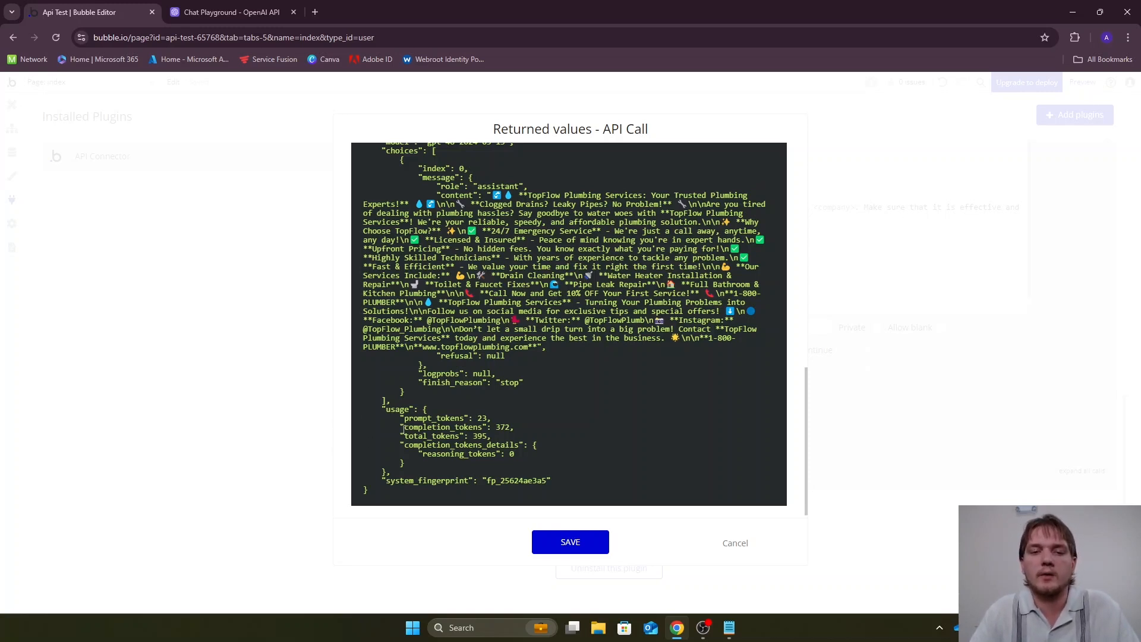
left_click_drag(400, 418, 508, 435)
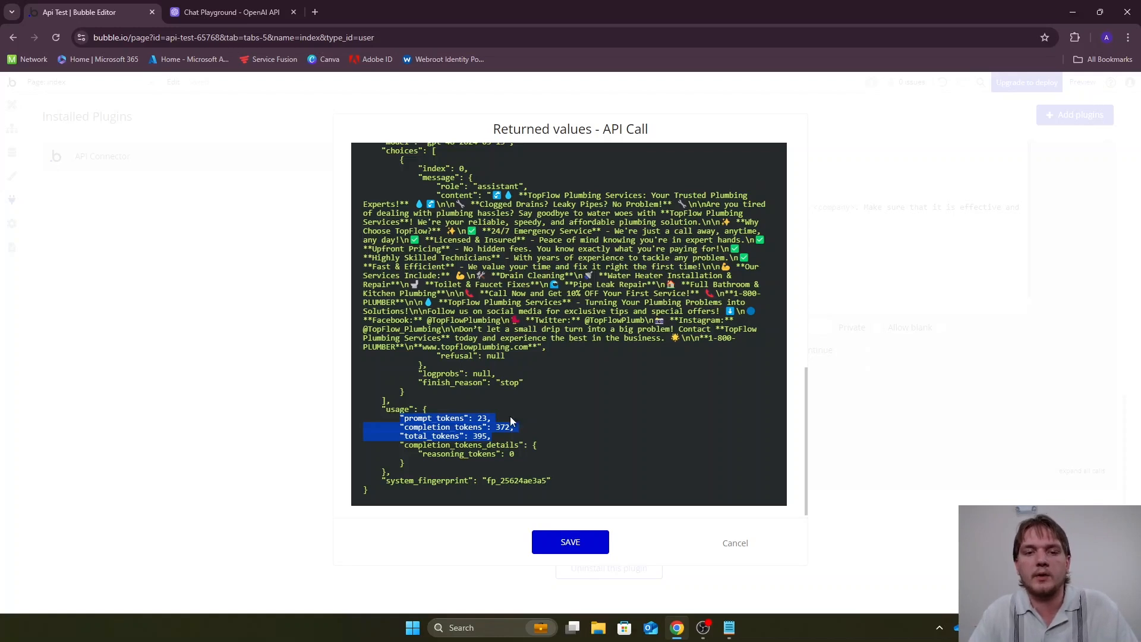
left_click(497, 385)
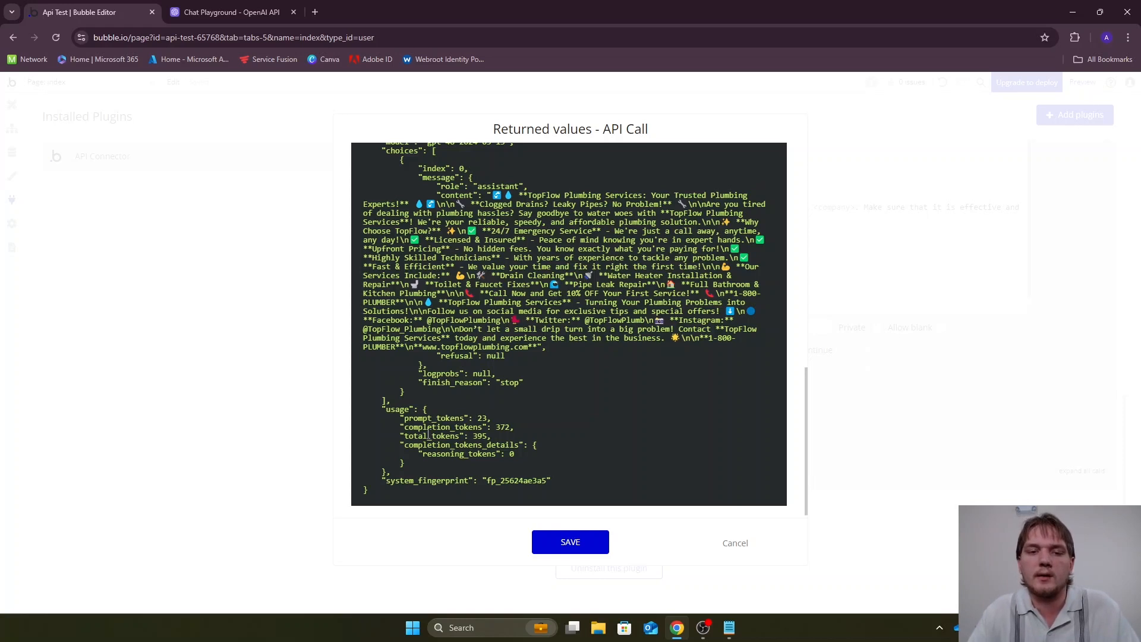
left_click_drag(404, 436, 483, 435)
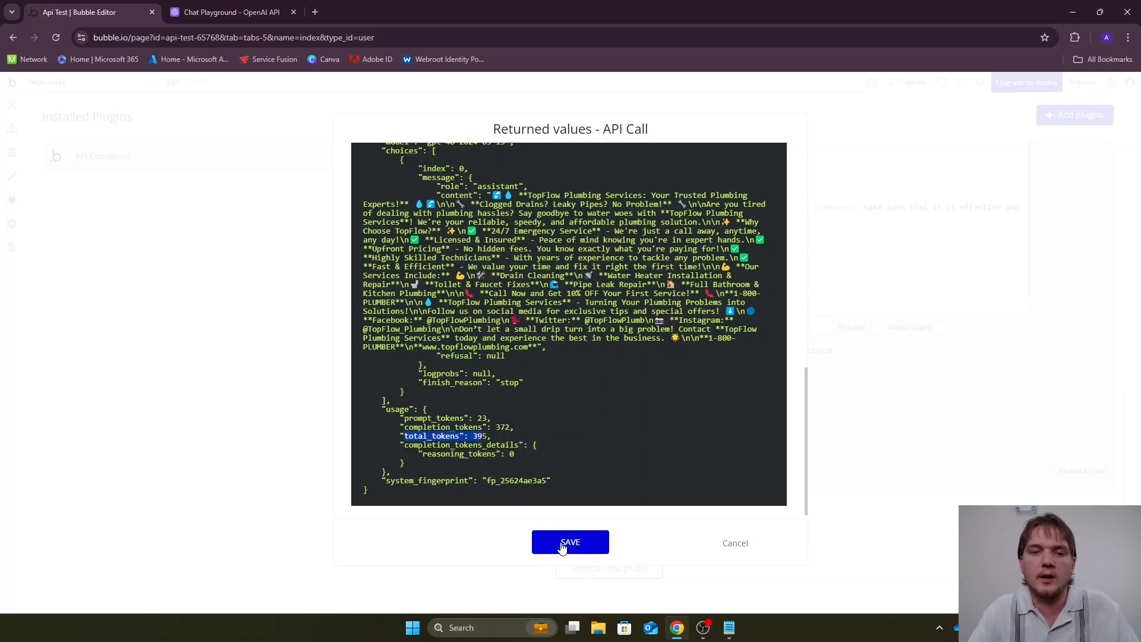
left_click_drag(531, 205, 612, 249)
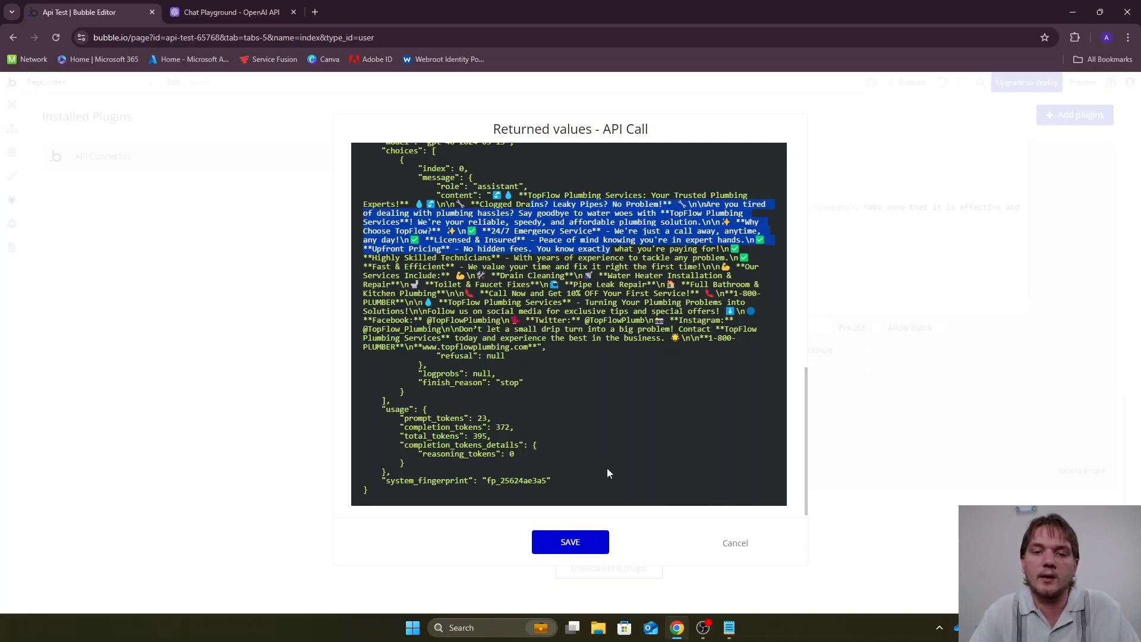
left_click(571, 542)
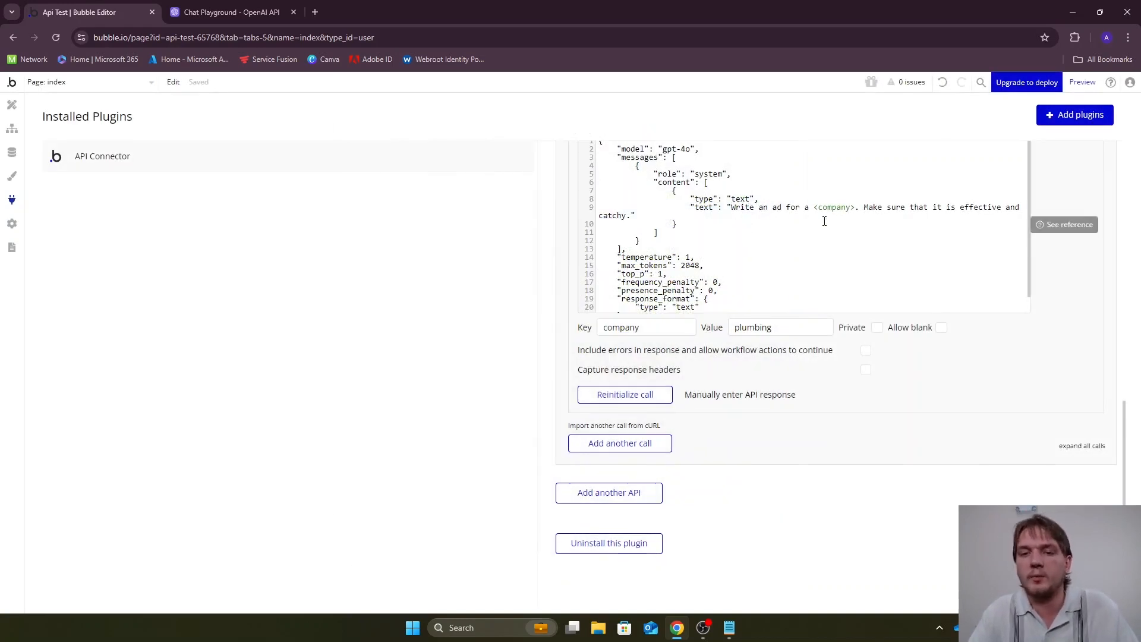
scroll(758, 369, "up", 1)
scroll(764, 393, "up", 3)
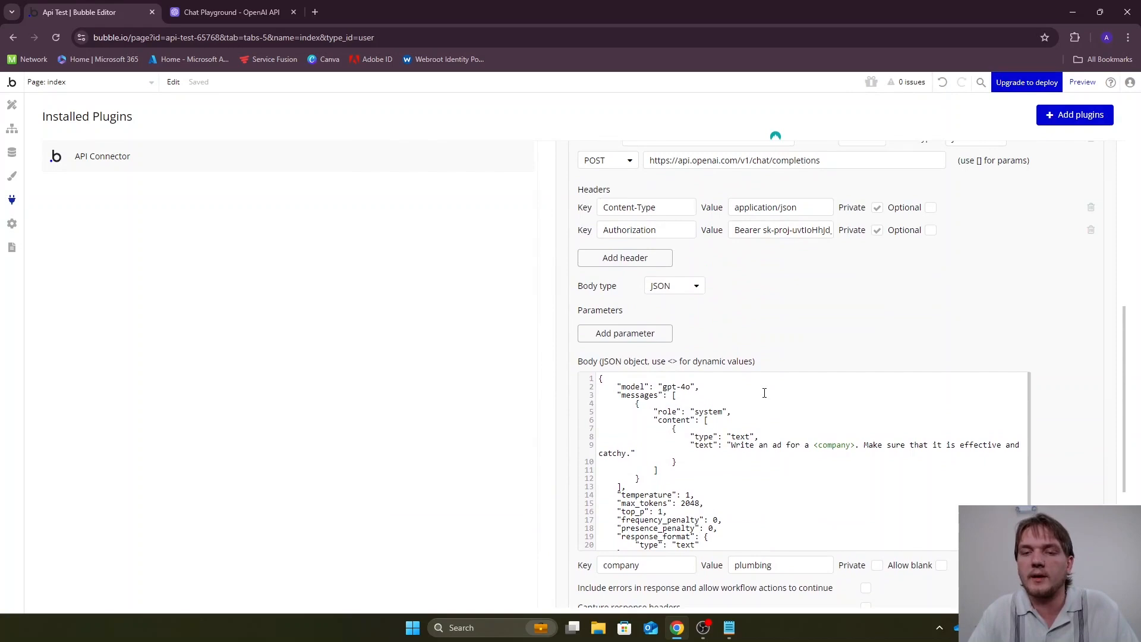
scroll(759, 333, "down", 2)
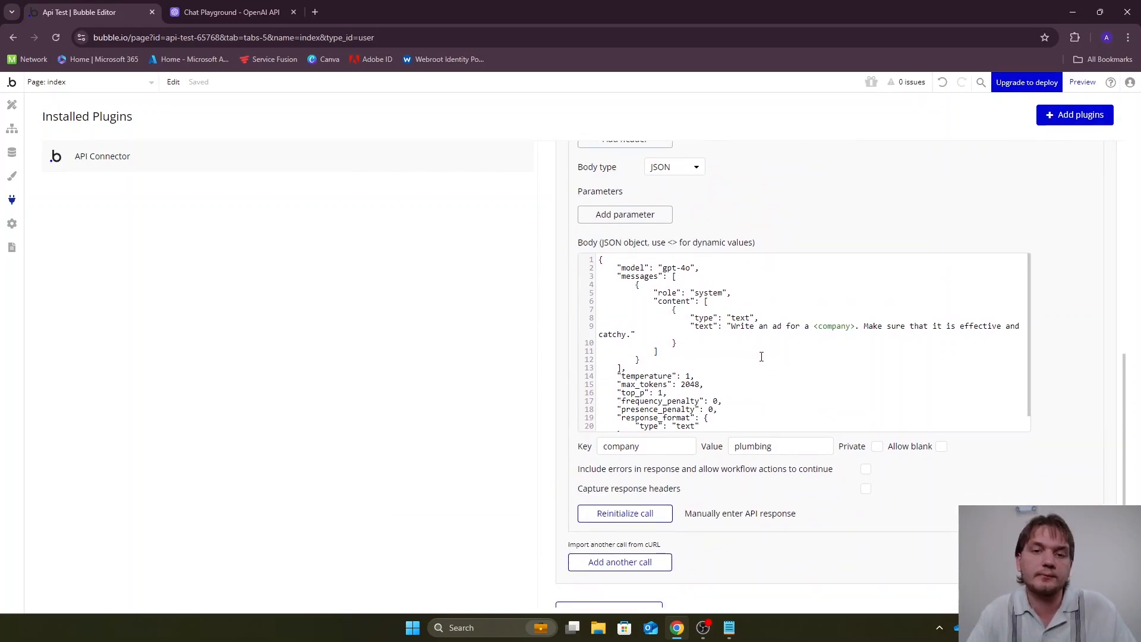
scroll(761, 355, "up", 2)
scroll(762, 356, "up", 3)
scroll(832, 336, "down", 2)
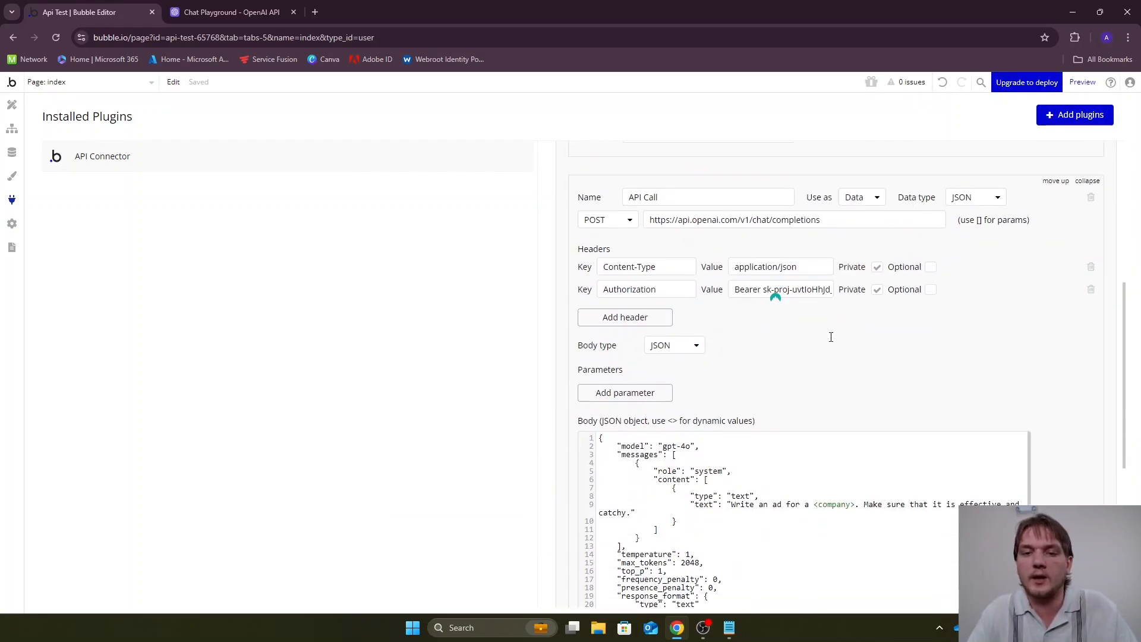
scroll(808, 335, "down", 1)
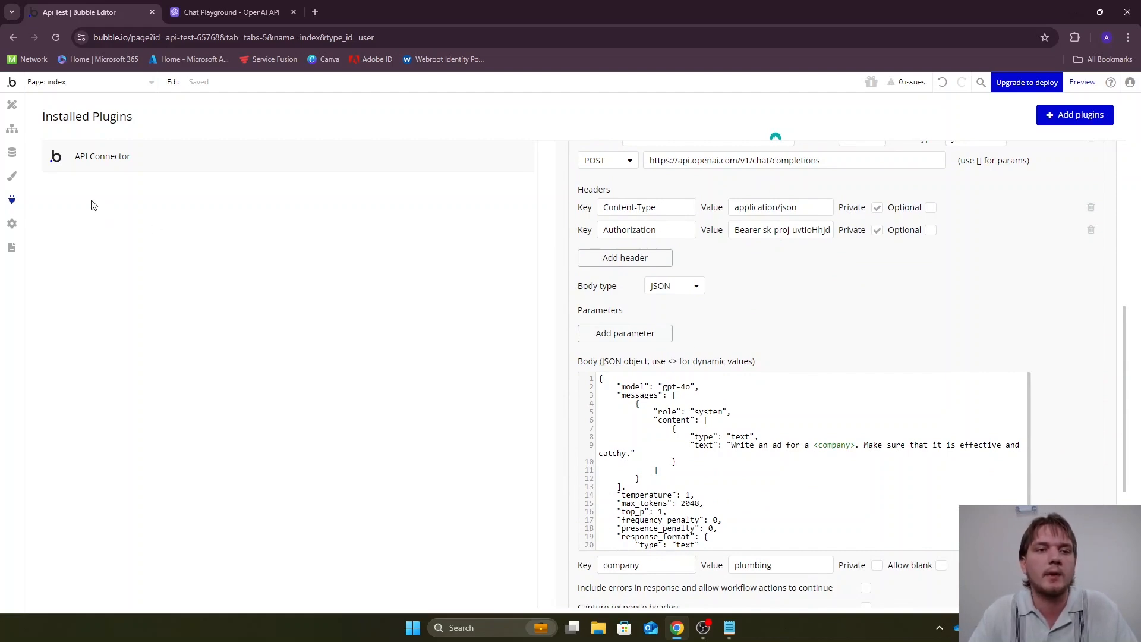
Switch to designing the index page and place a Group container in the upper middle of the empty page
left_click(13, 111)
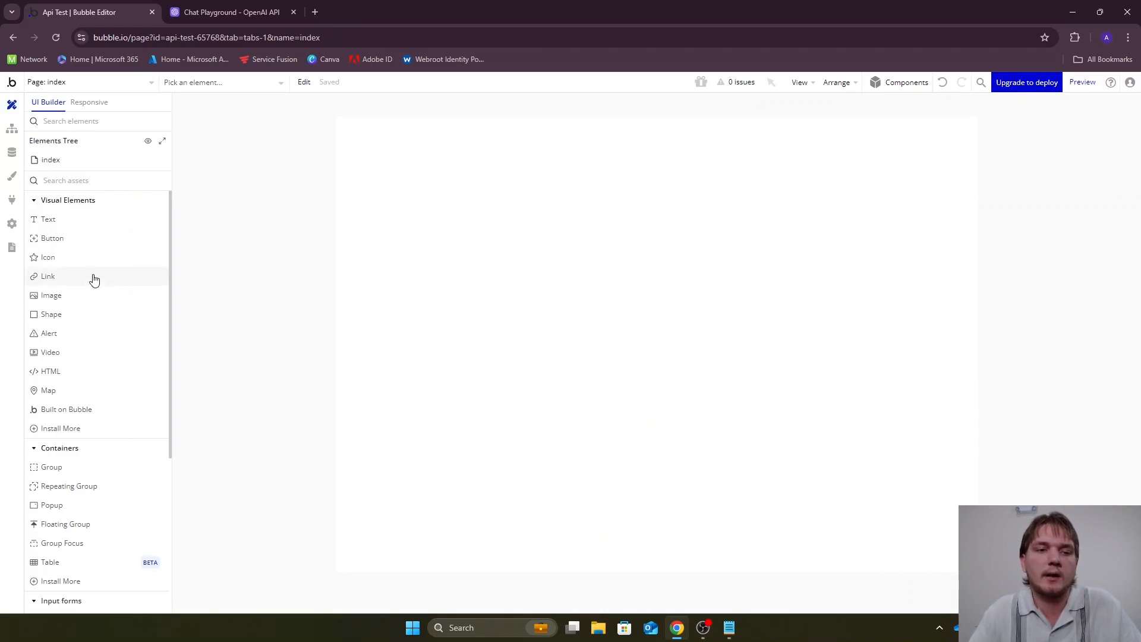
scroll(95, 238, "down", 2)
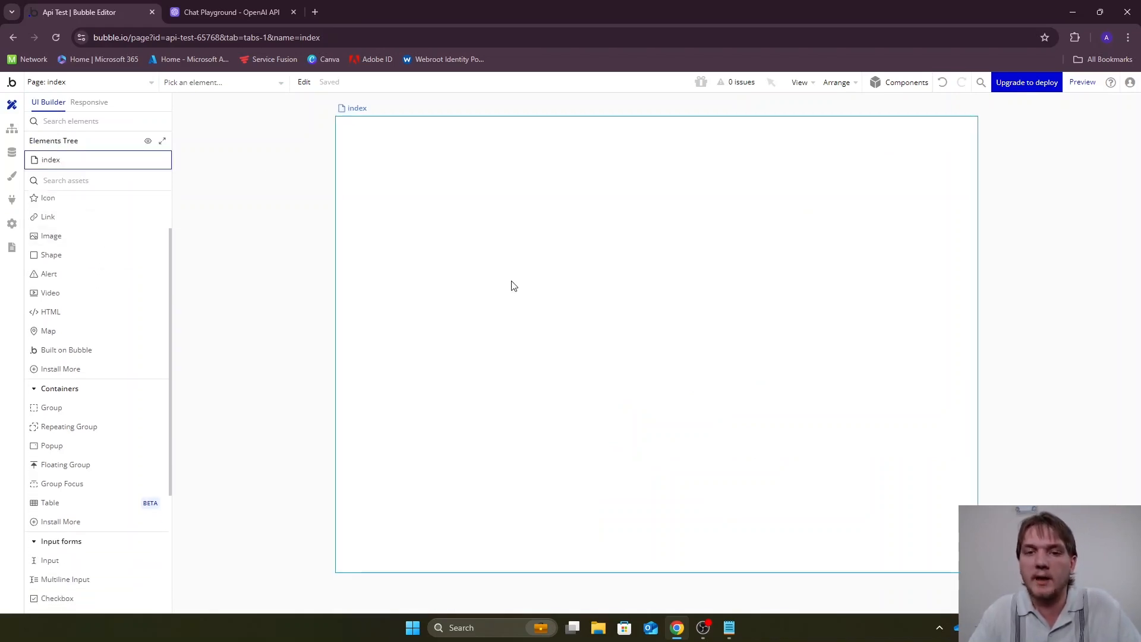
scroll(102, 255, "down", 2)
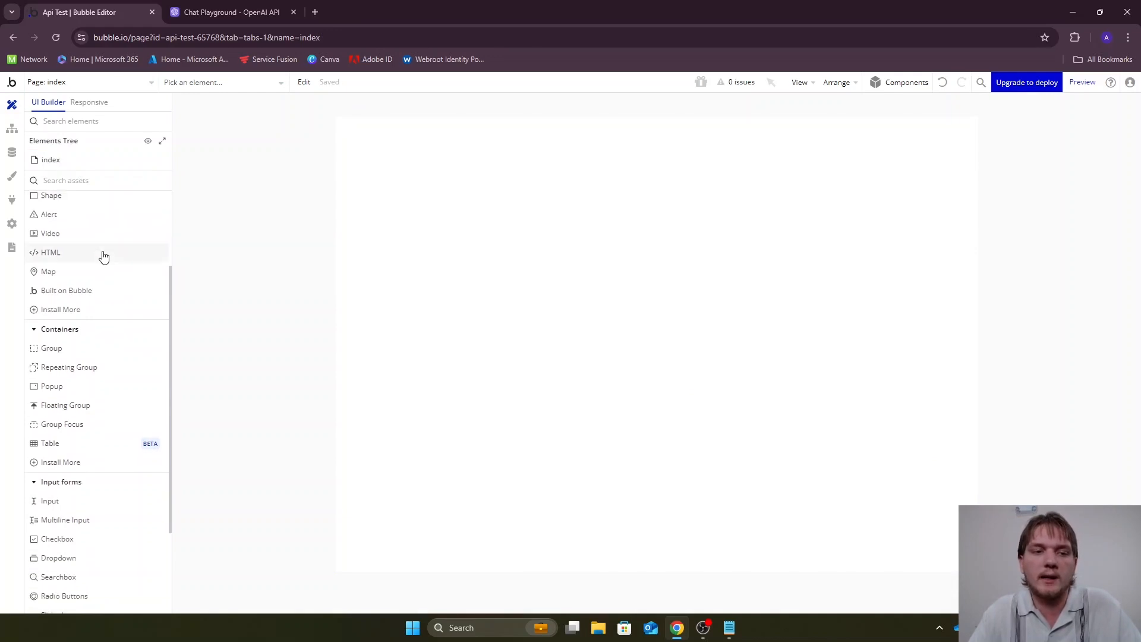
scroll(102, 254, "down", 4)
scroll(93, 273, "up", 2)
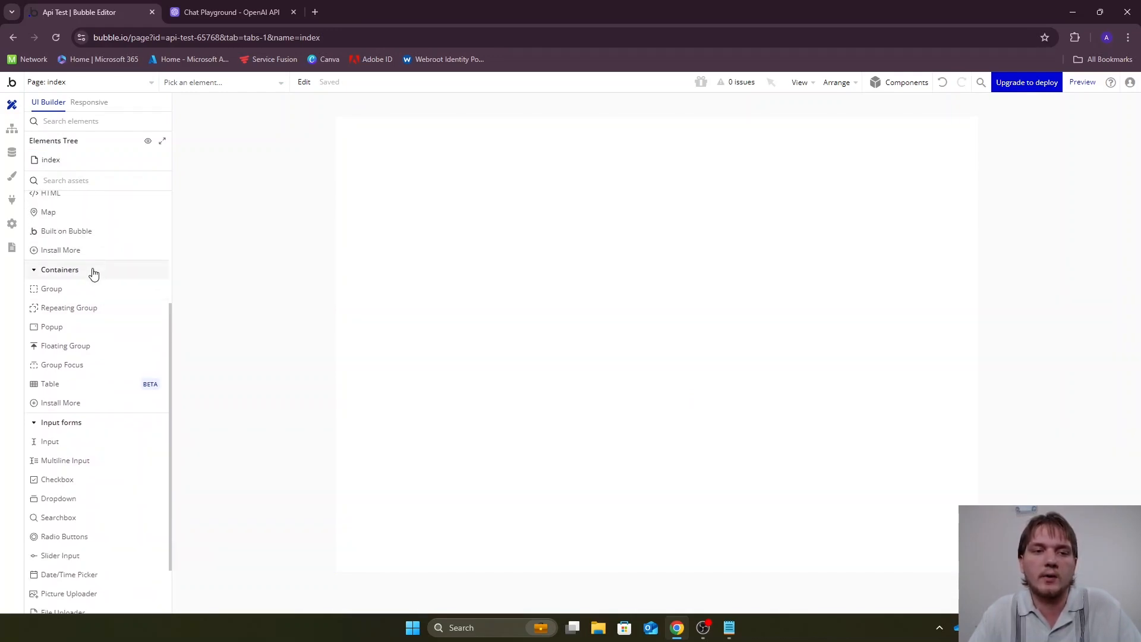
left_click(51, 288)
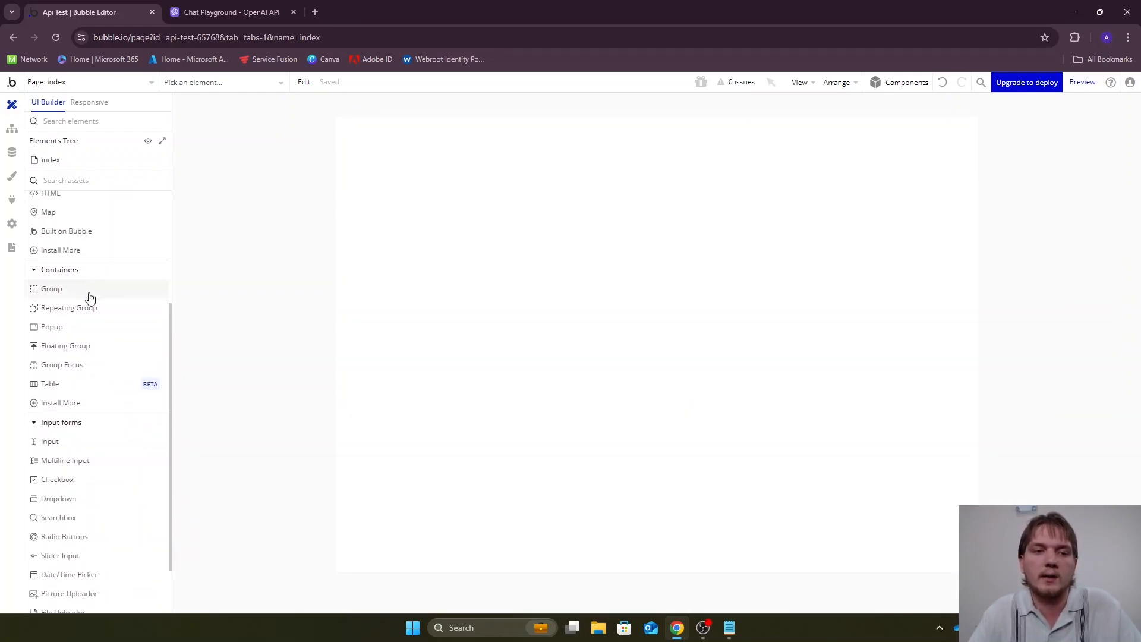
left_click(517, 199)
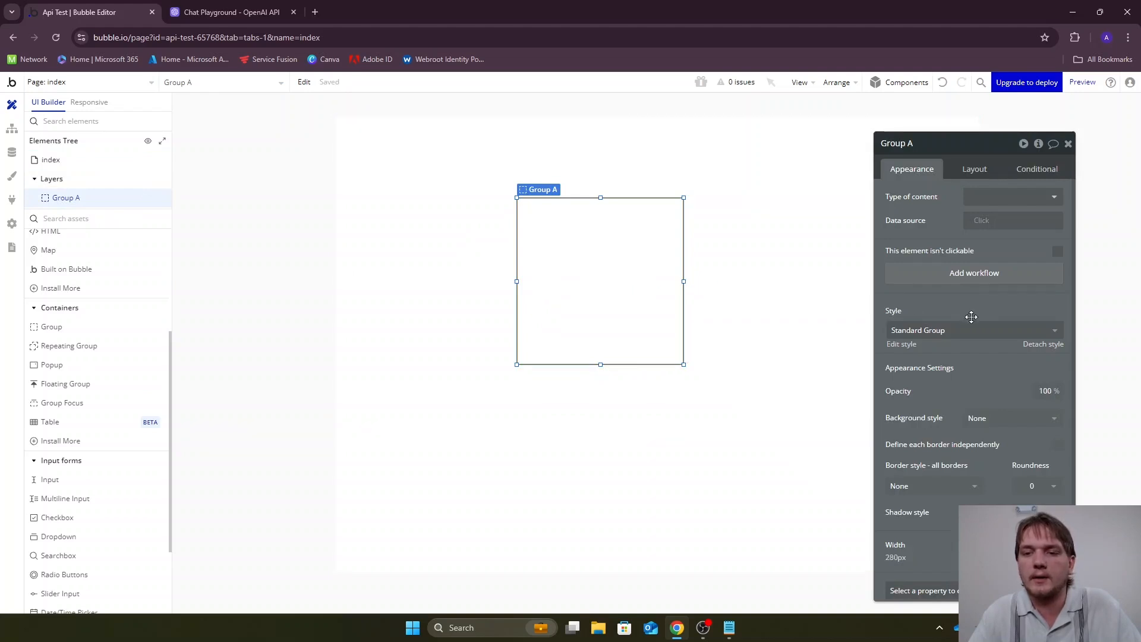
Set the group's border style on all sides to Solid
scroll(967, 316, "down", 2)
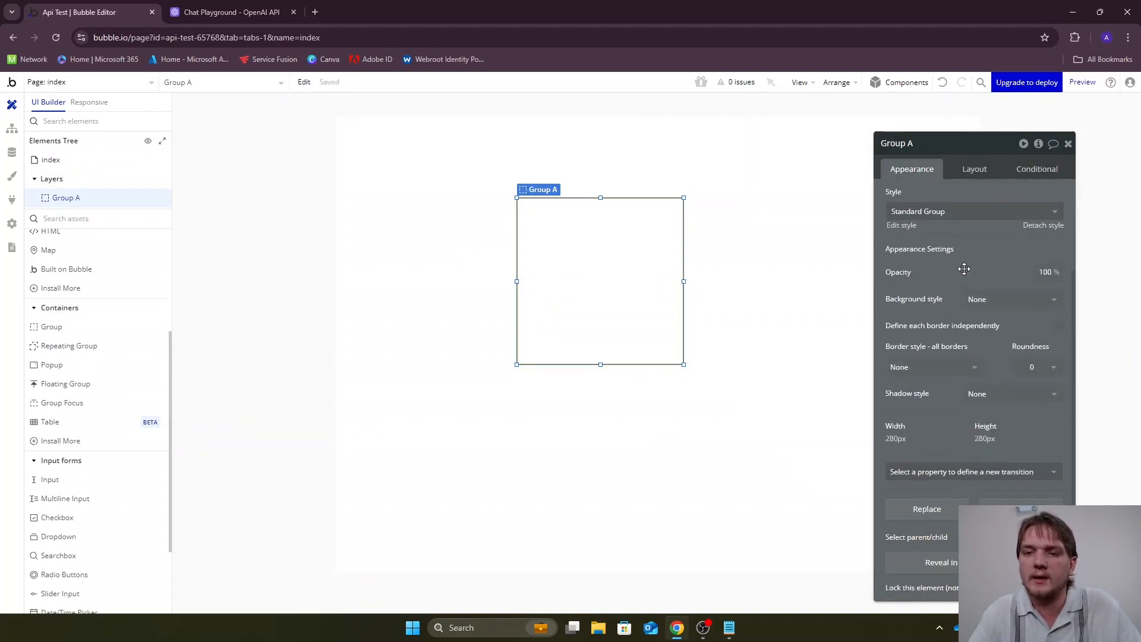
left_click(554, 422)
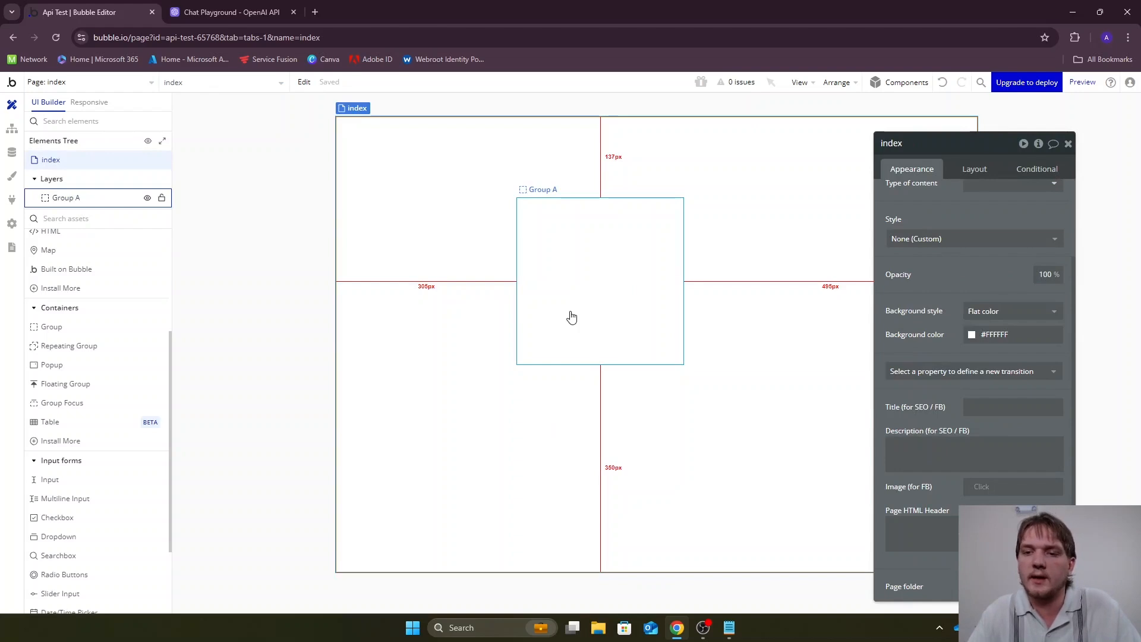
left_click(571, 318)
left_click(928, 368)
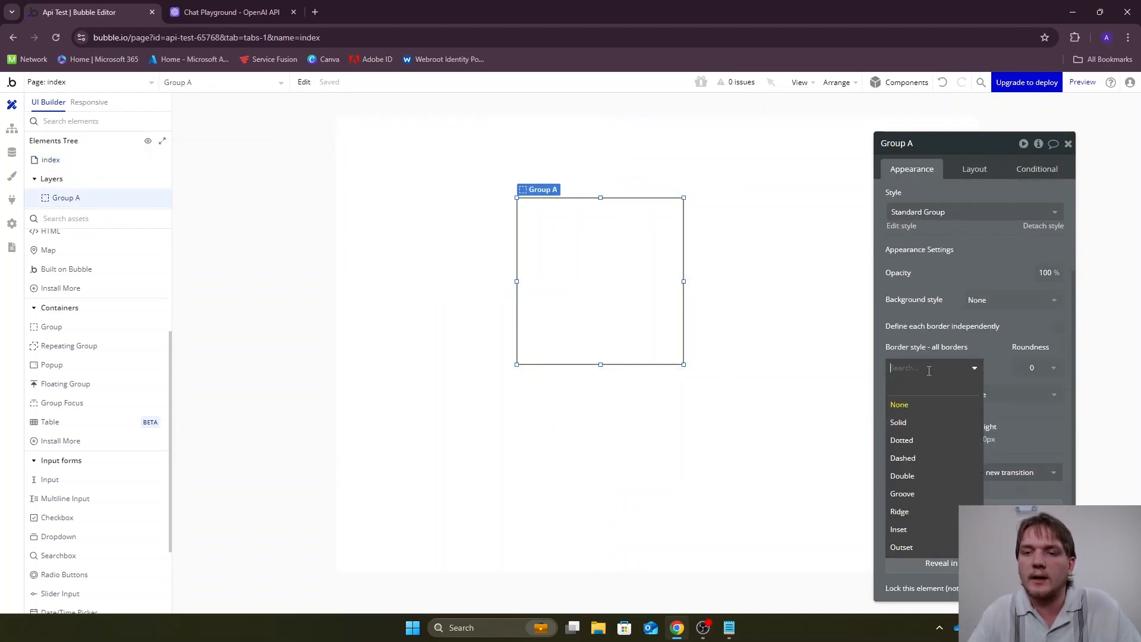
left_click(898, 422)
left_click(741, 420)
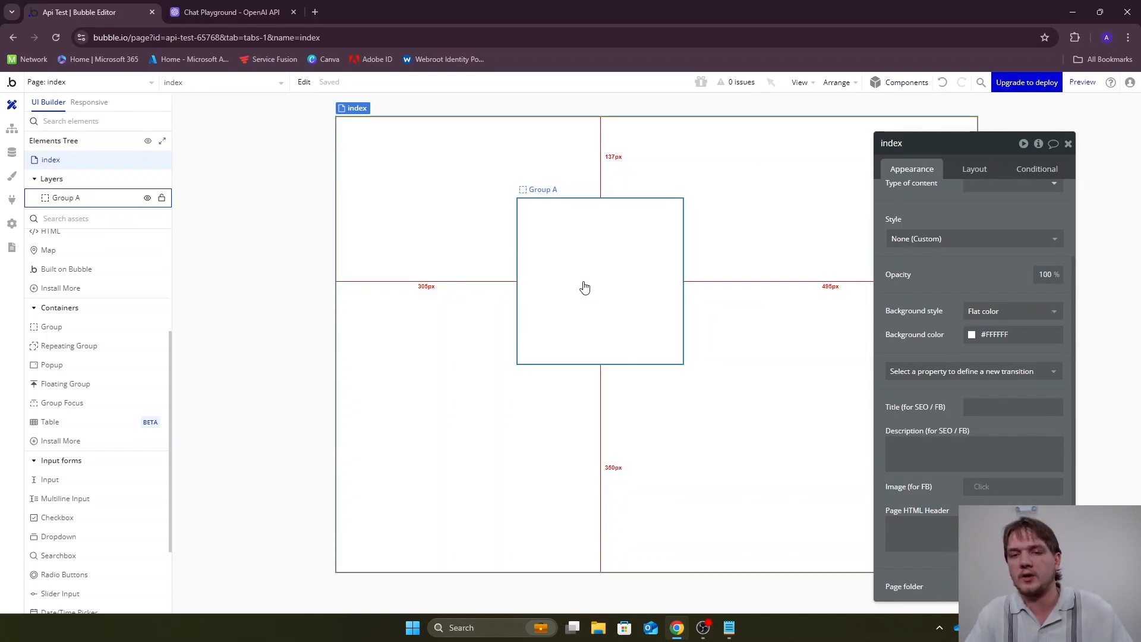
Enlarge the group to about 414 by 380 px and move it up towards the top of the page
left_click(636, 287)
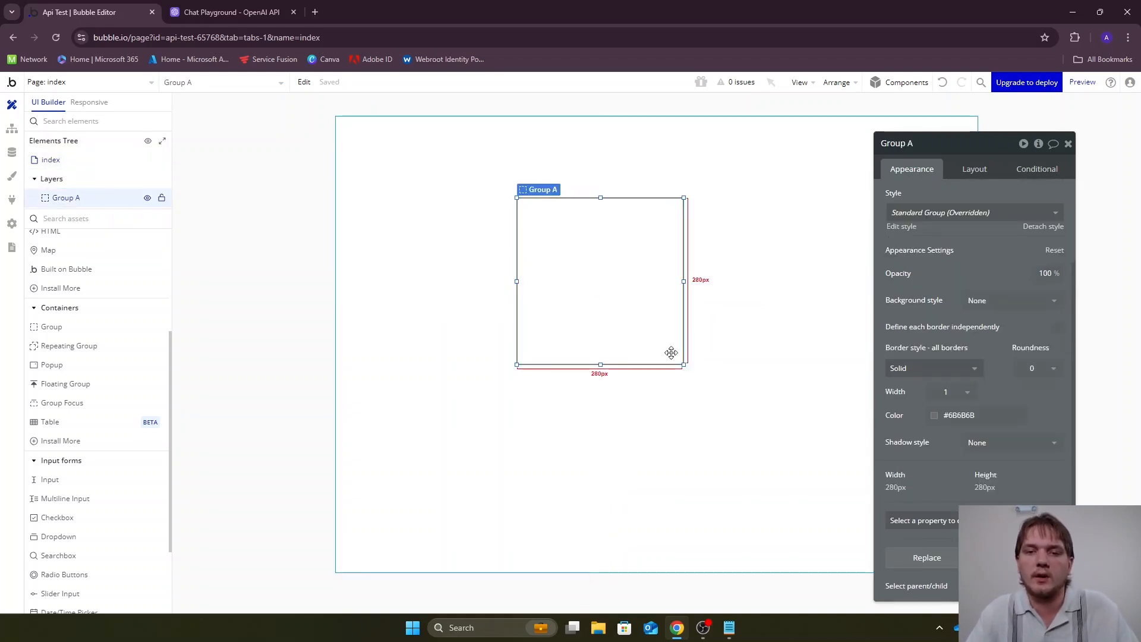
left_click_drag(682, 364, 762, 423)
left_click_drag(701, 346, 693, 291)
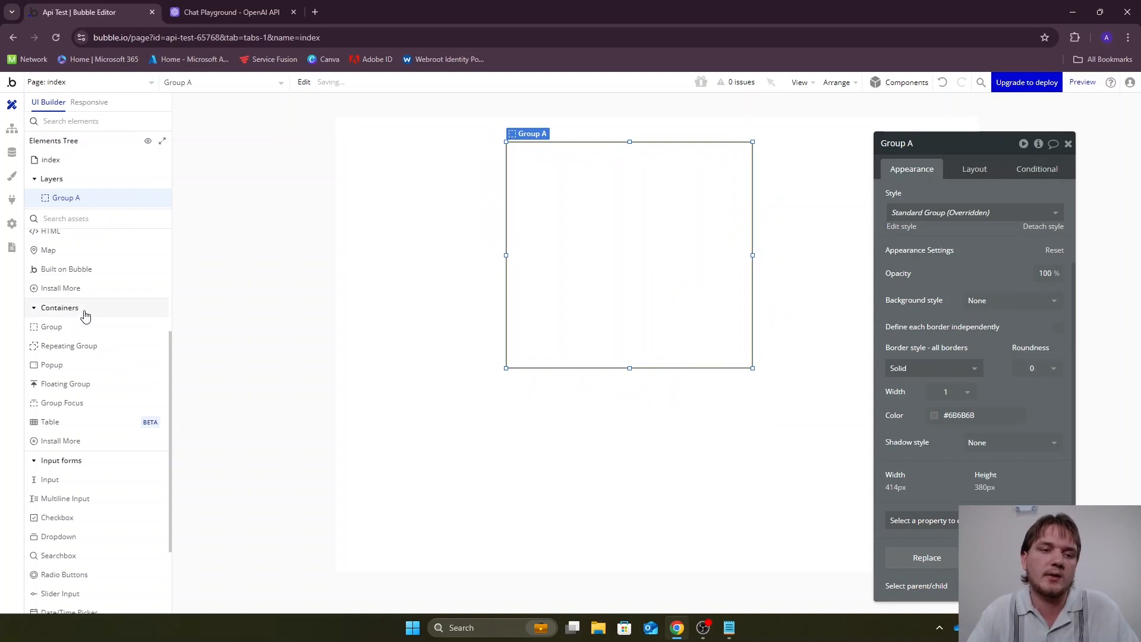
Add two Text elements and, below them, an Input element inside the bordered group
scroll(101, 344, "up", 3)
left_click_drag(84, 261, 507, 273)
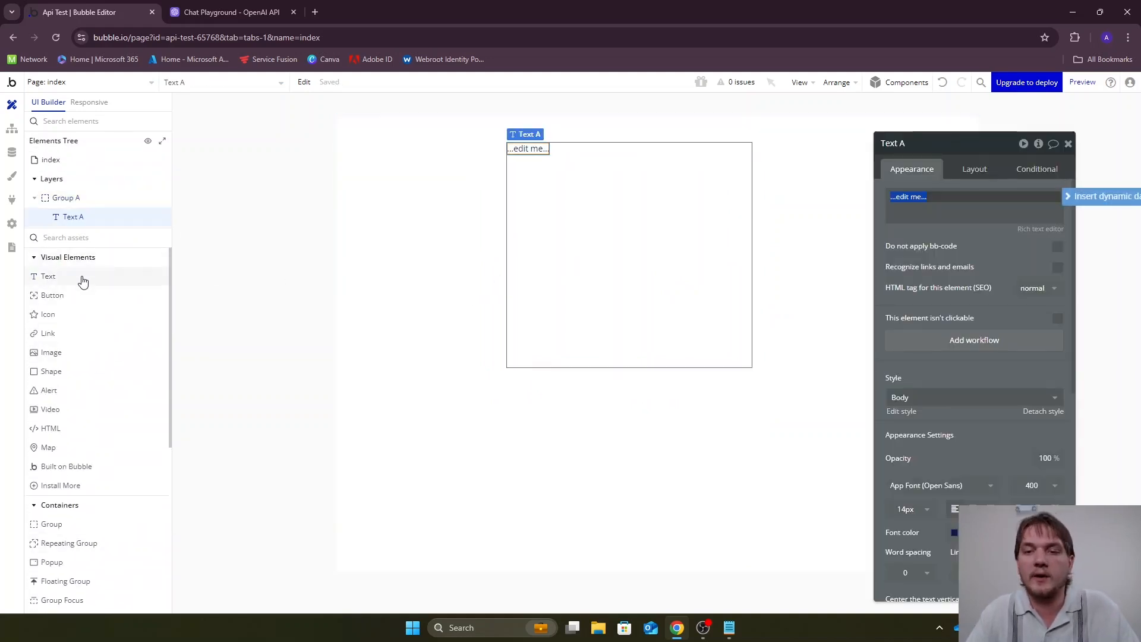
left_click_drag(84, 282, 613, 255)
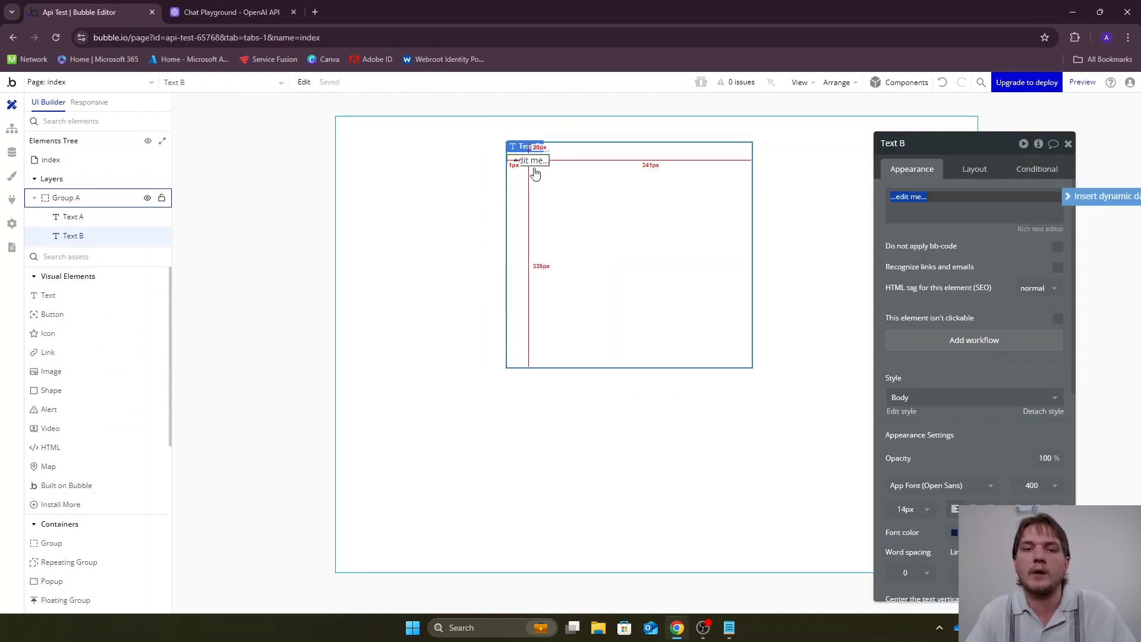
scroll(77, 342, "down", 4)
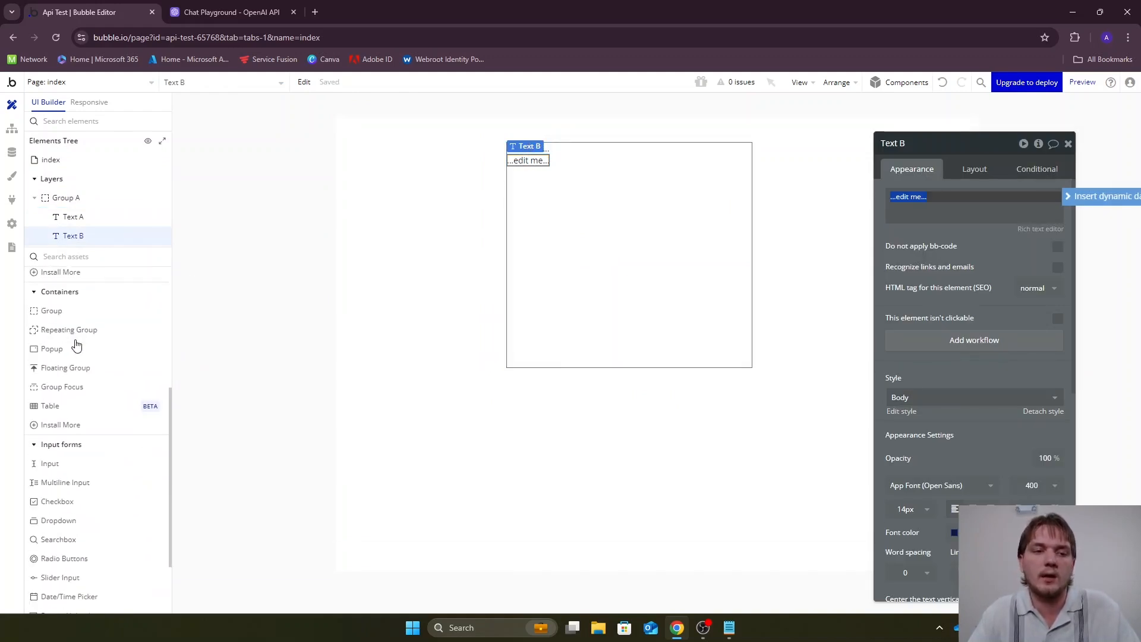
left_click_drag(64, 458, 552, 262)
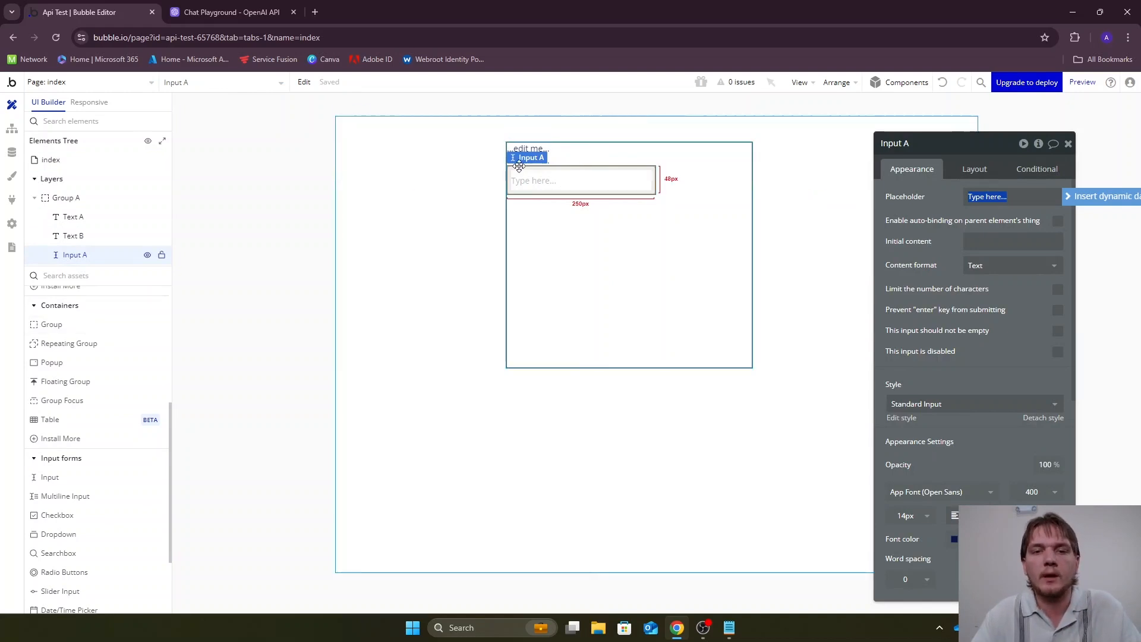
Set the first text to "Advertisment Development Application" and the text beneath it to "Enter in your company/service:"
left_click(529, 149)
triple_click(913, 203)
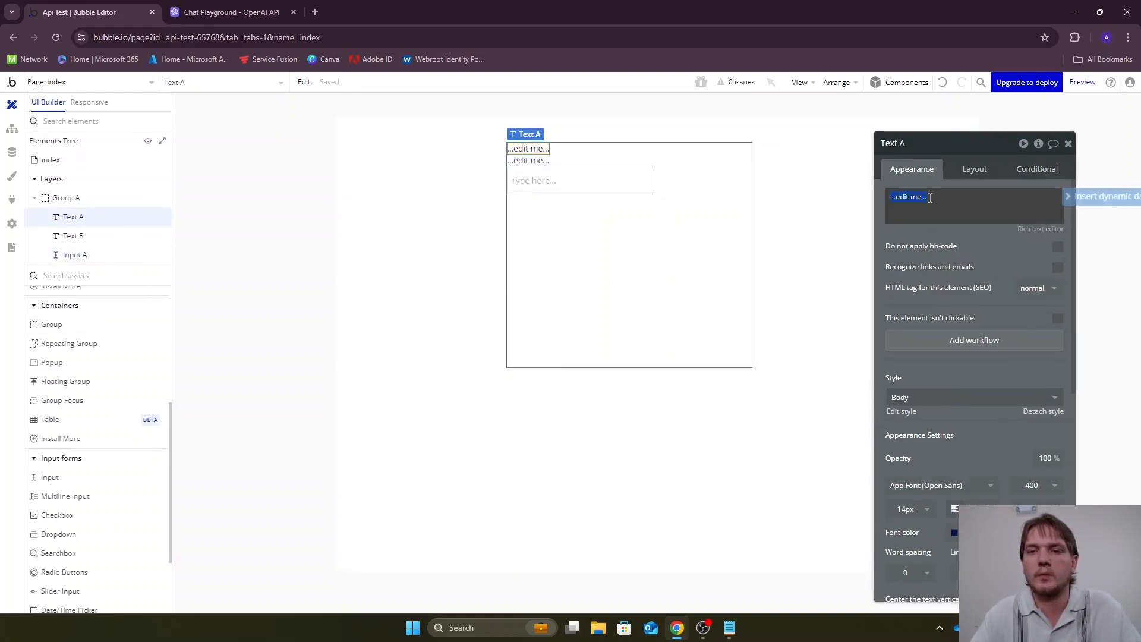
type("Advertisment D")
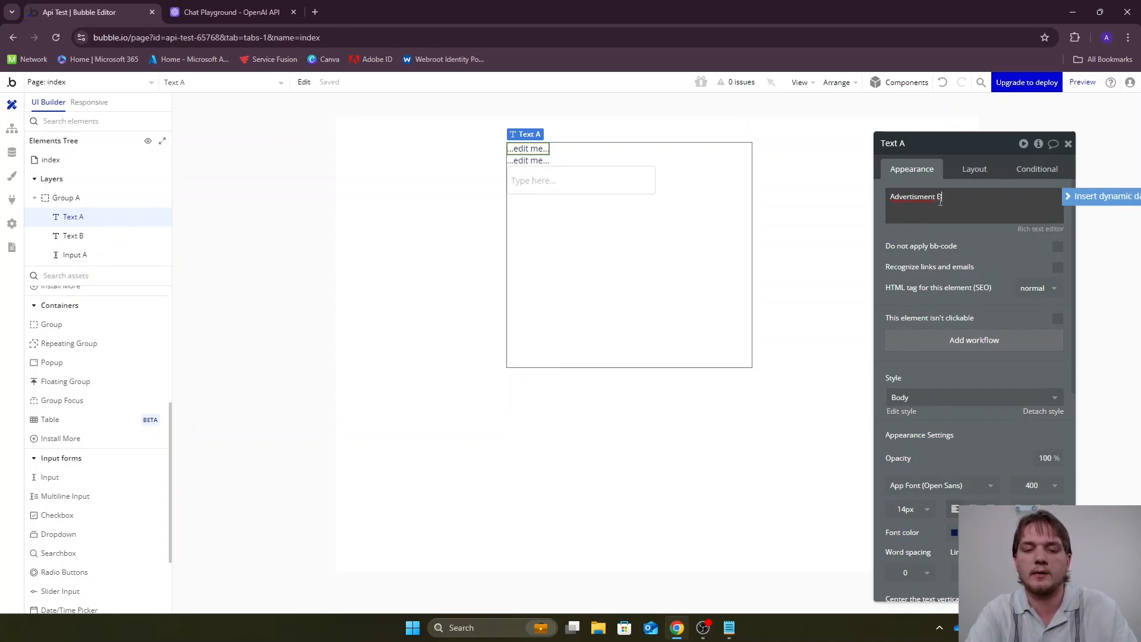
left_click(530, 162)
triple_click(982, 199)
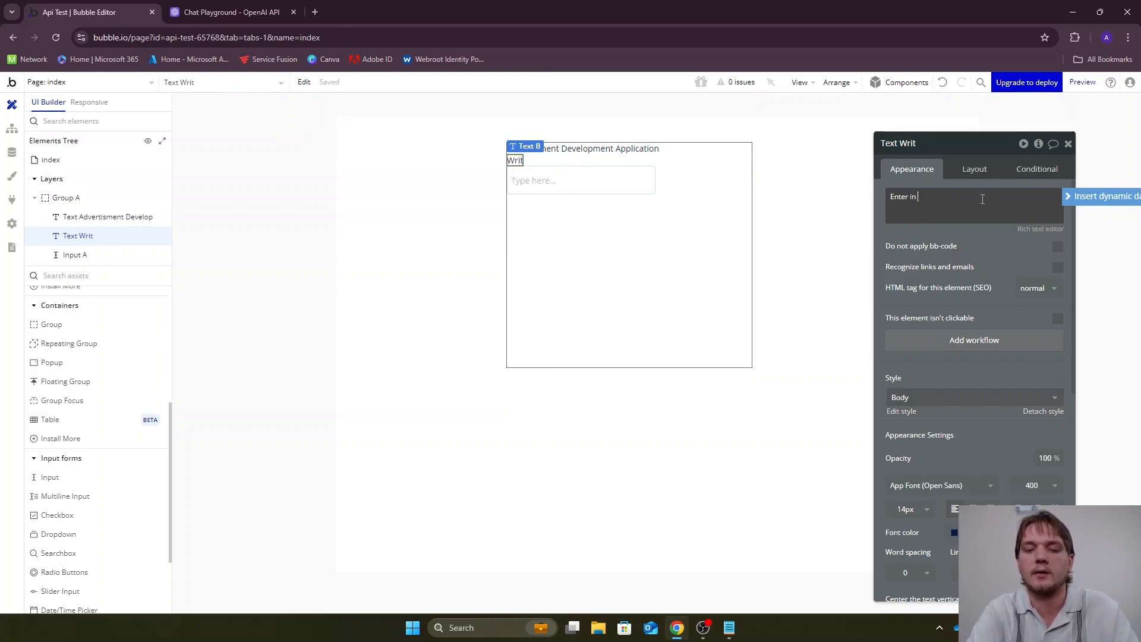
type("Enter in your company/service:")
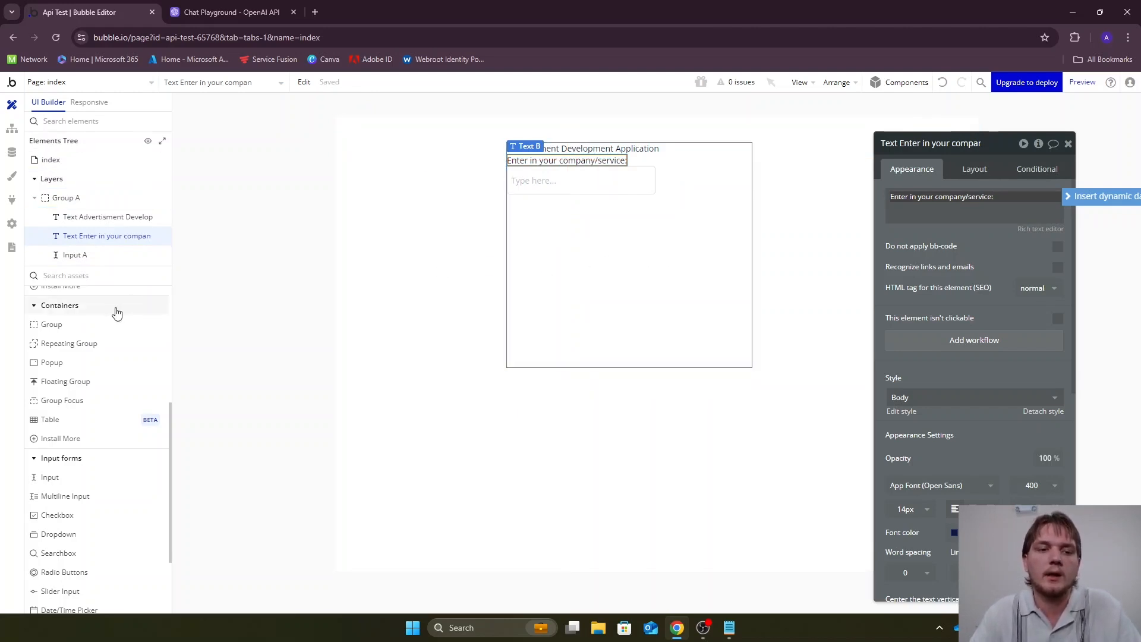
Place a Repeating Group on the page beneath the input area and set it to 1 row
scroll(116, 297, "down", 2)
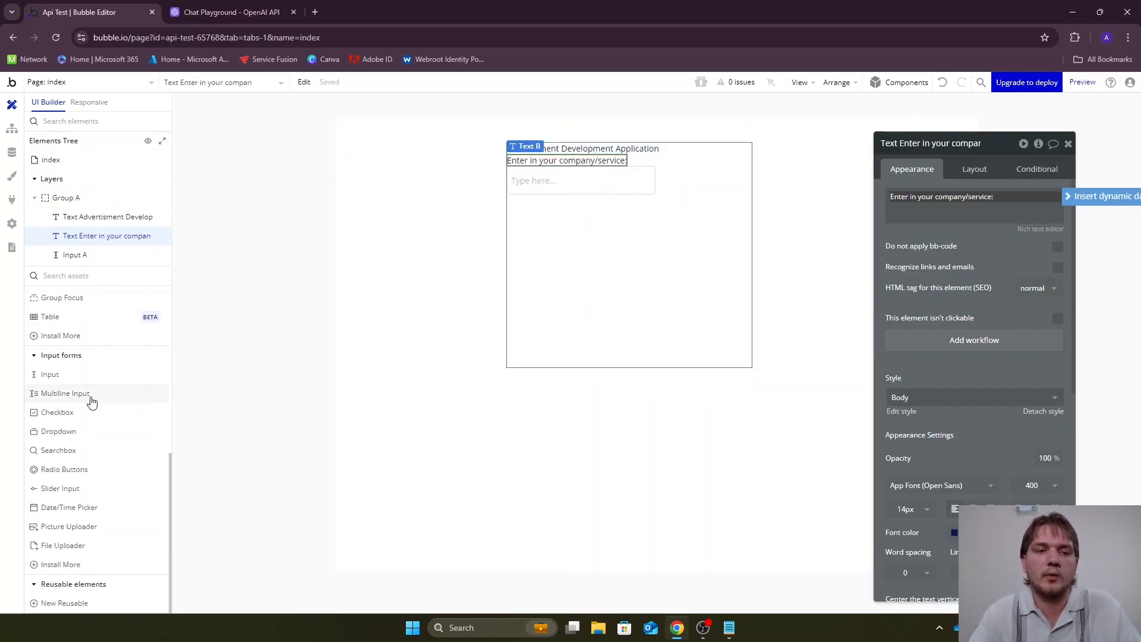
scroll(86, 398, "up", 3)
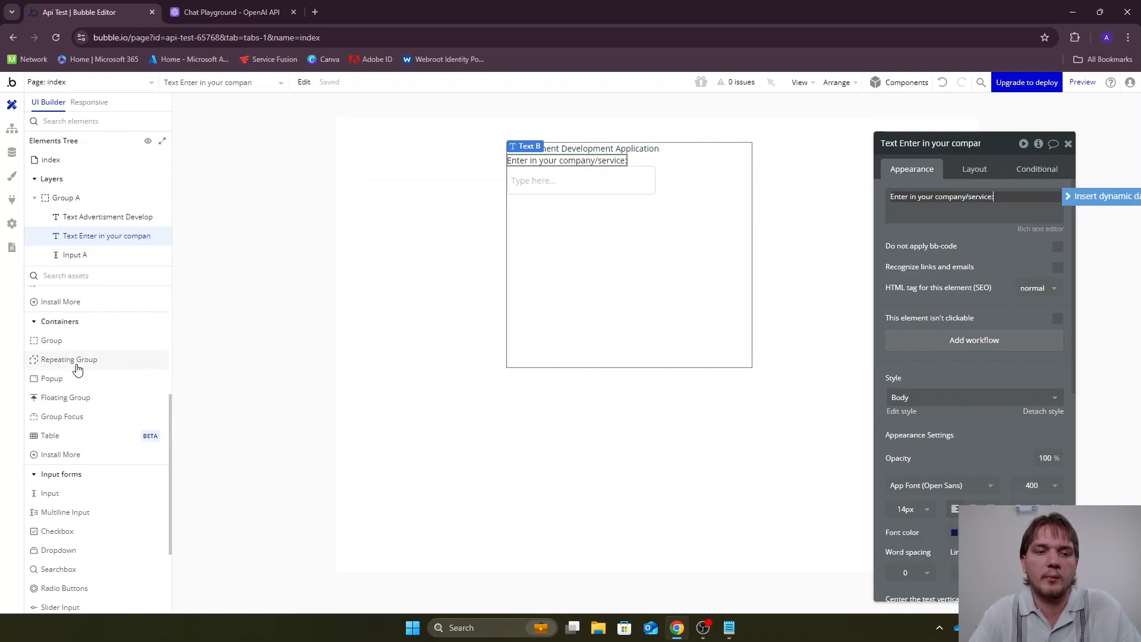
left_click(74, 360)
left_click(540, 404)
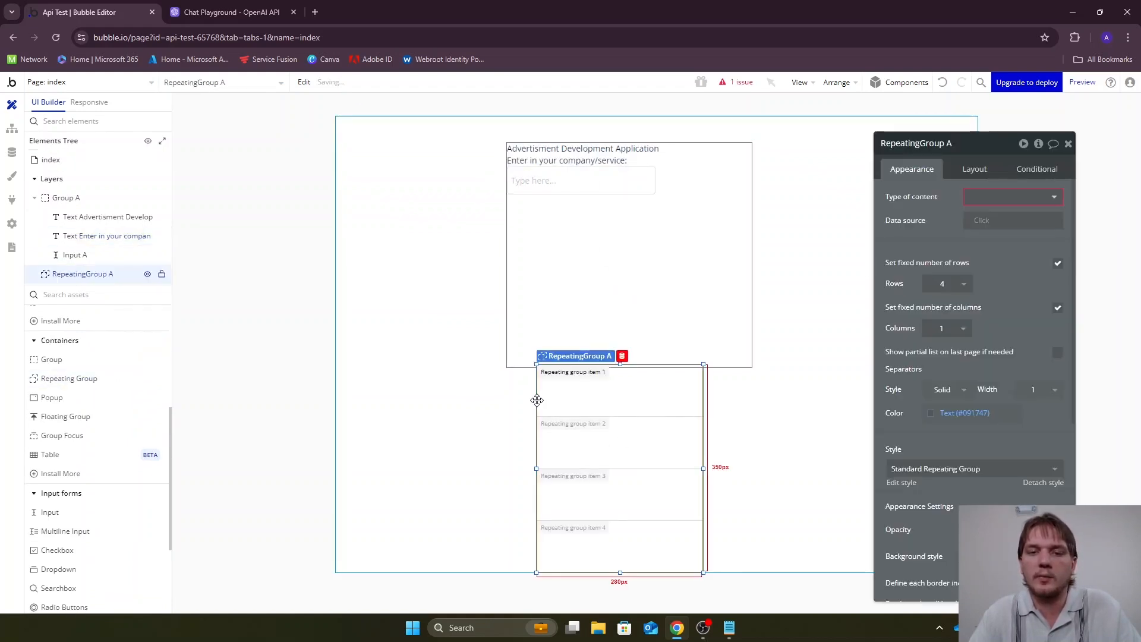
left_click(951, 284)
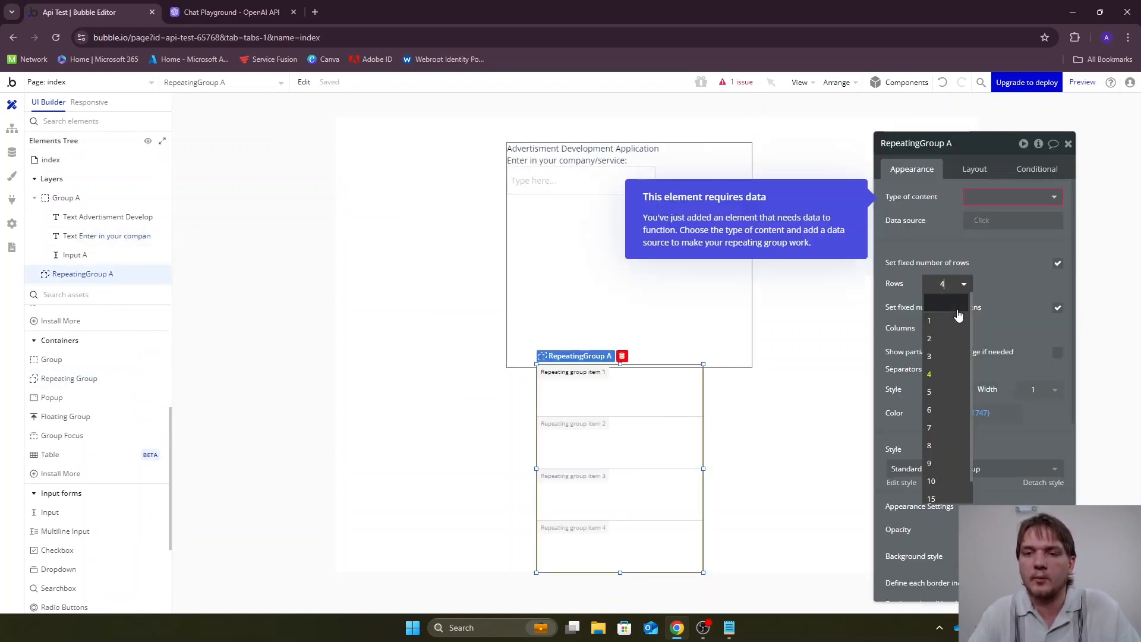
left_click(953, 321)
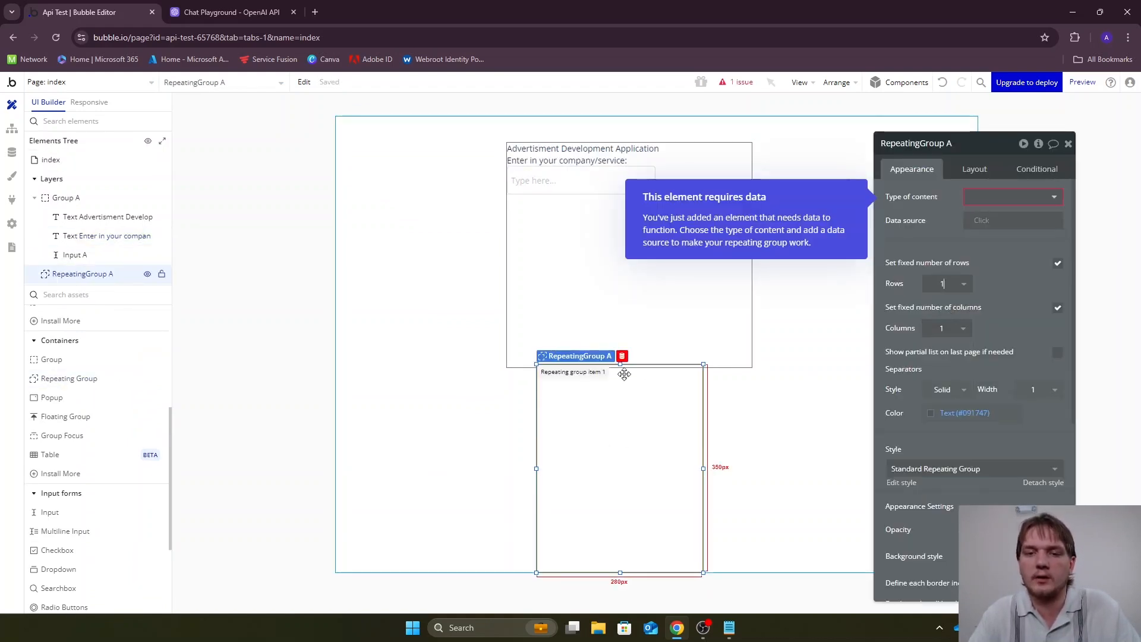
Shorten the repeating group, position it clear below the bordered group, and add a Text element inside it
left_click_drag(620, 364, 619, 420)
left_click_drag(622, 481, 551, 475)
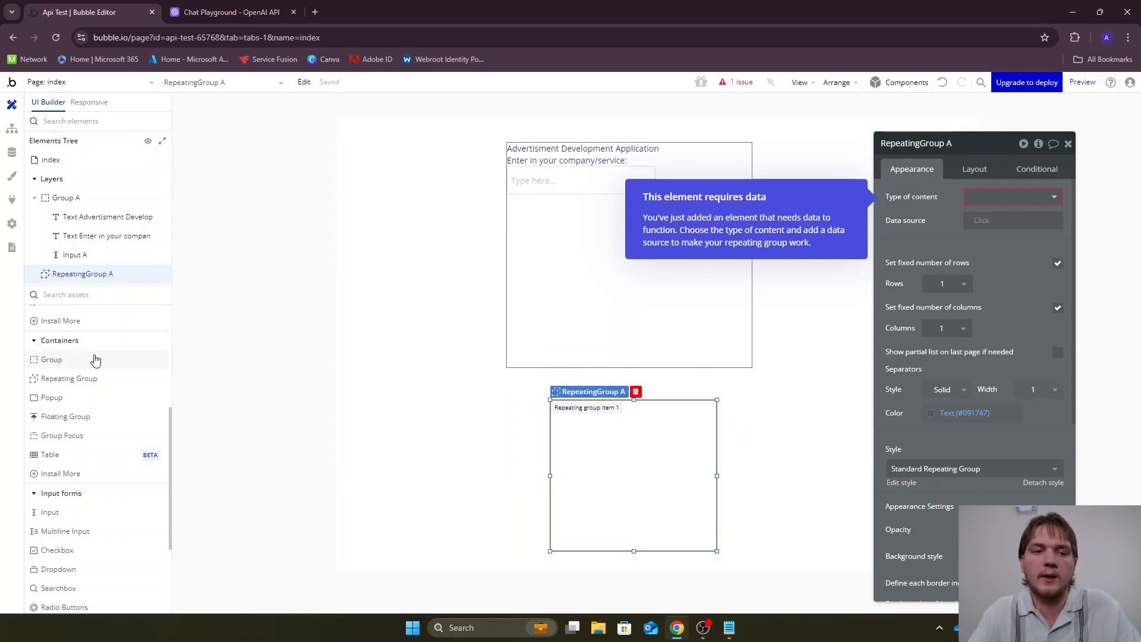
scroll(108, 350, "up", 4)
left_click_drag(71, 333, 621, 467)
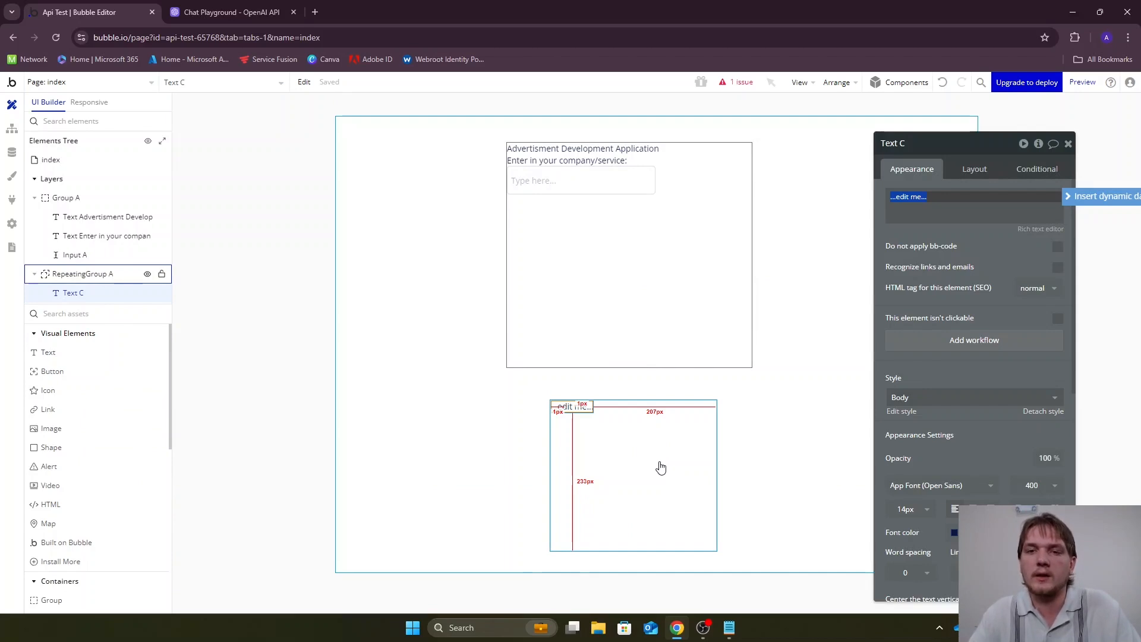
Open the repeating group's reported issue and set its type of content to API Call choice
left_click(737, 92)
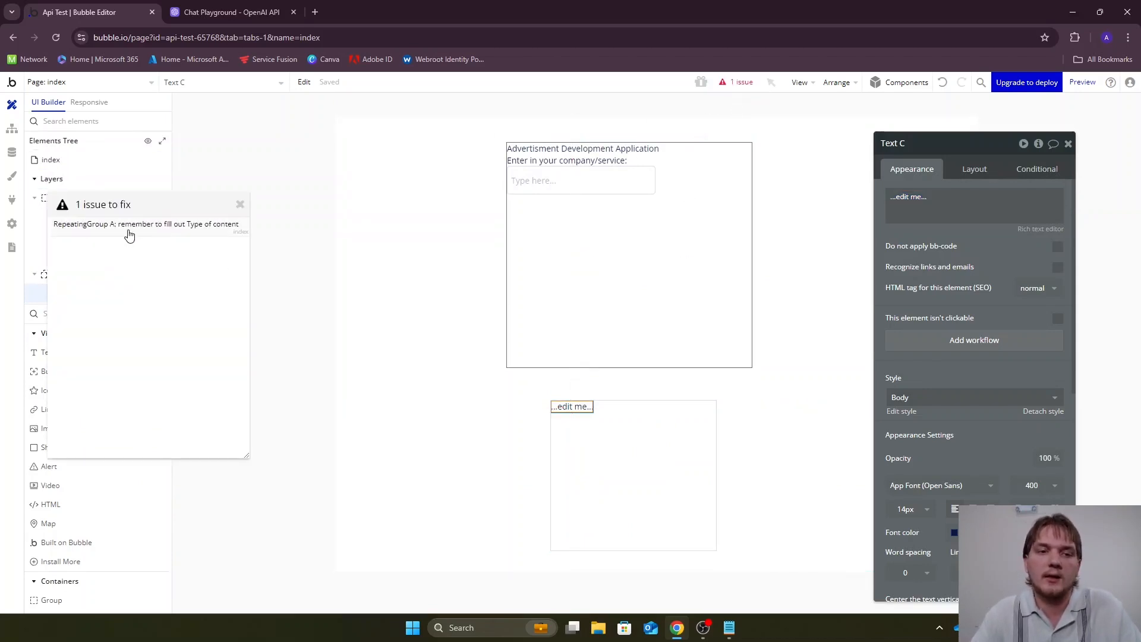
mouse_move(129, 234)
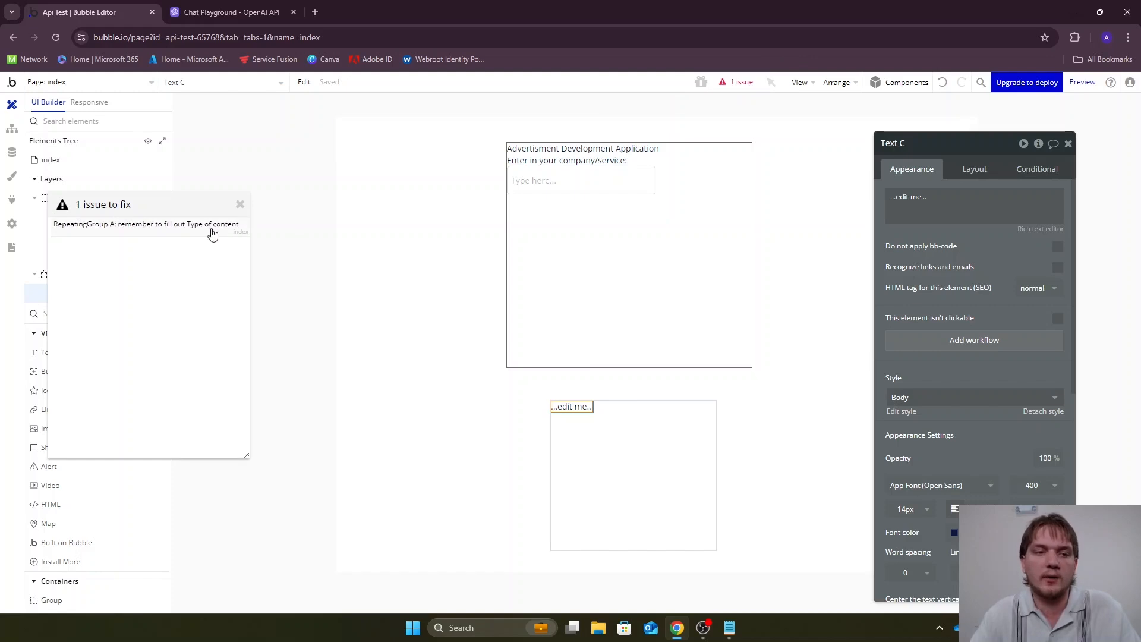
left_click(186, 230)
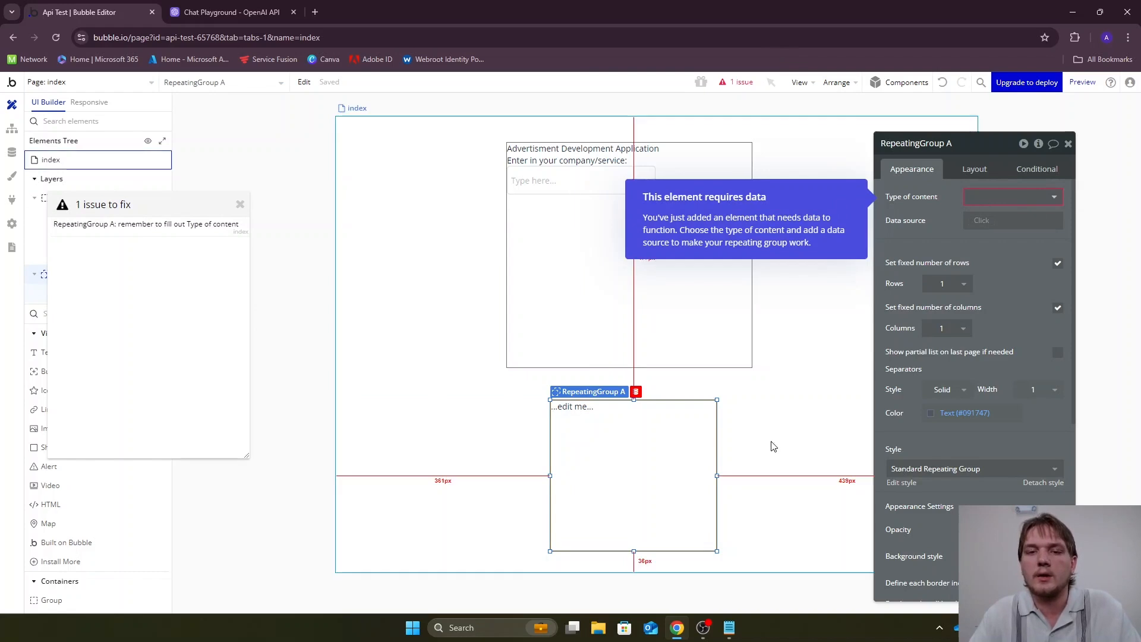
left_click(978, 197)
scroll(1013, 280, "down", 1)
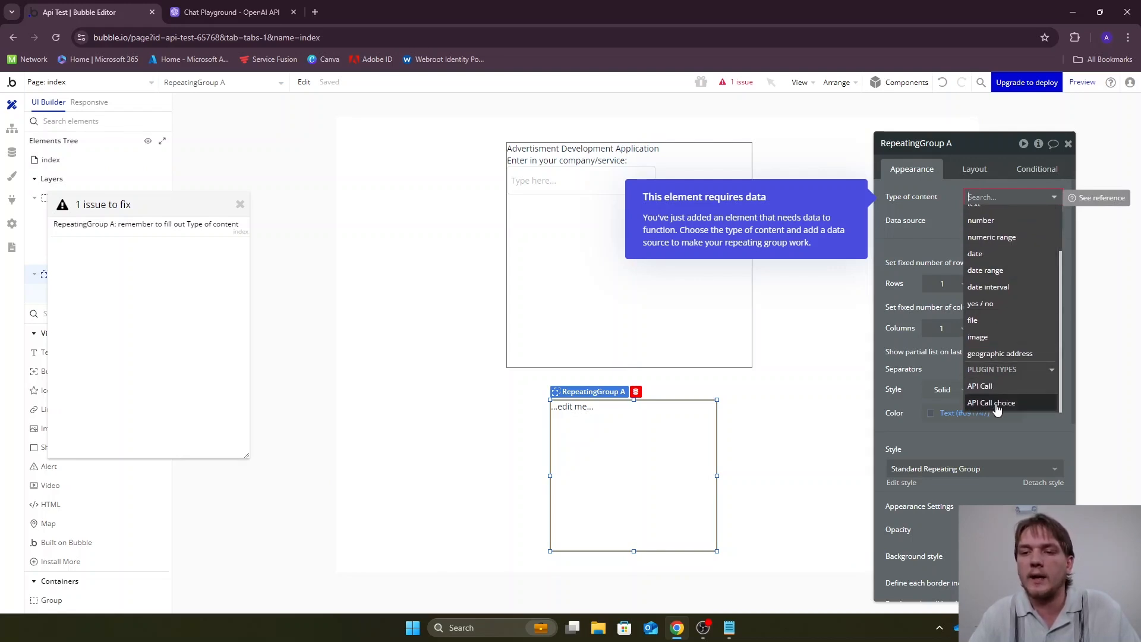
left_click(997, 404)
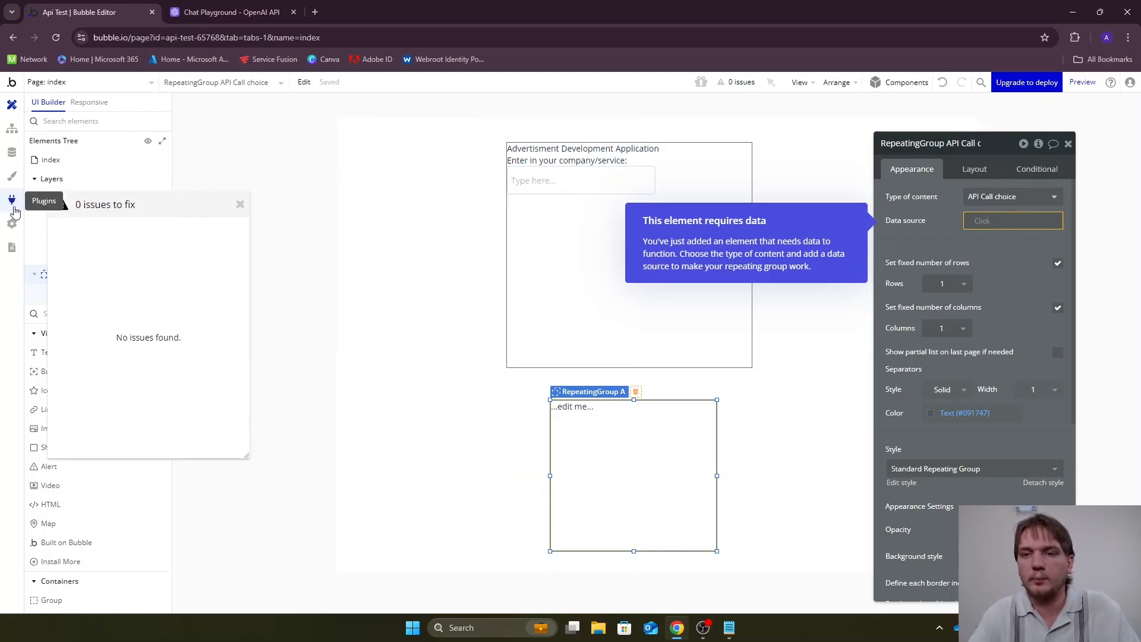
Set the repeating group's data source to Get data from an external API with Open AI API - API Call as provider
left_click(988, 222)
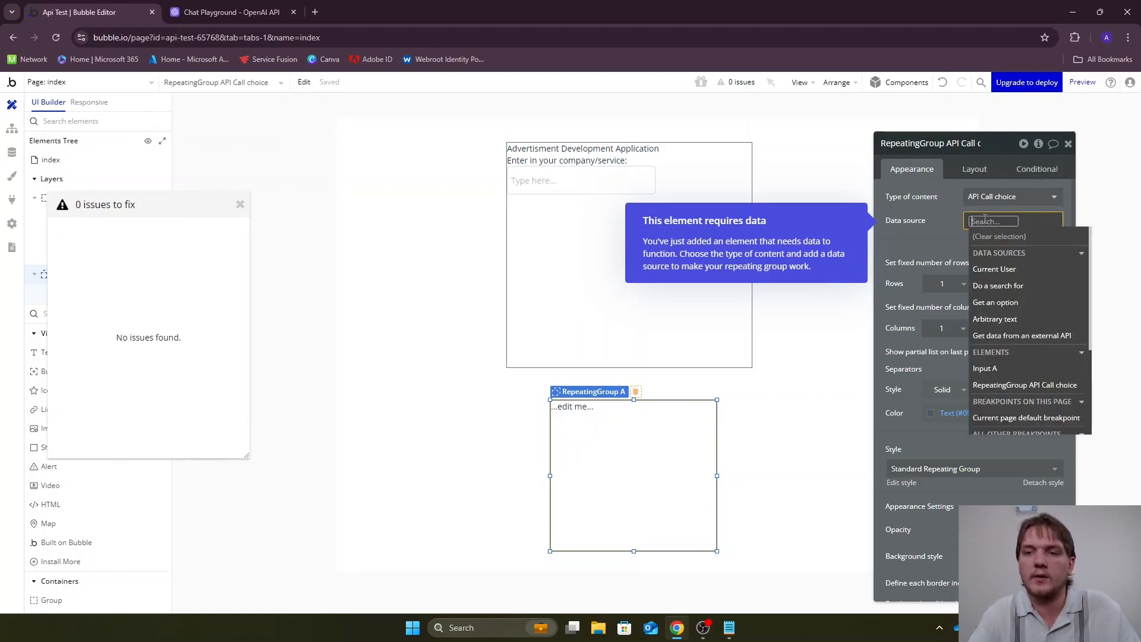
left_click(1000, 281)
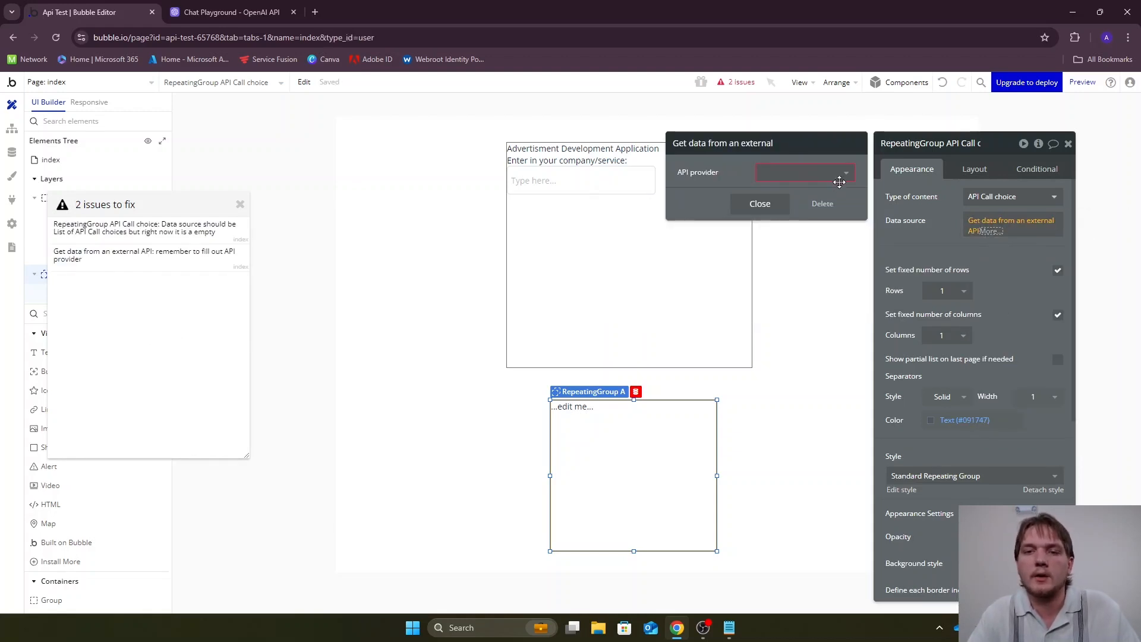
left_click(840, 178)
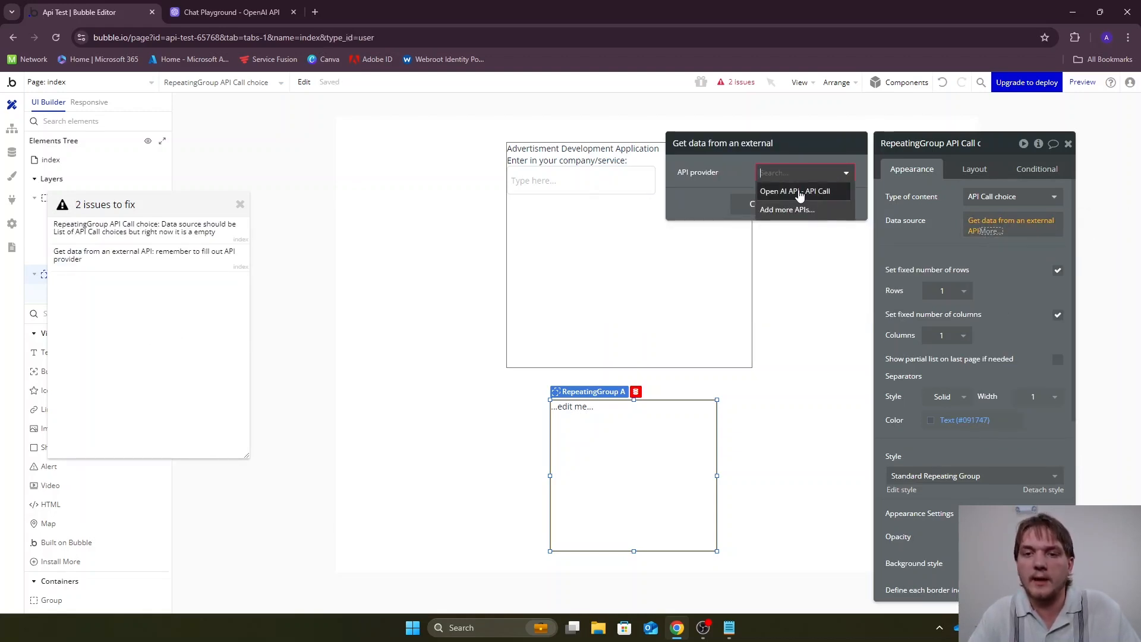
left_click(798, 191)
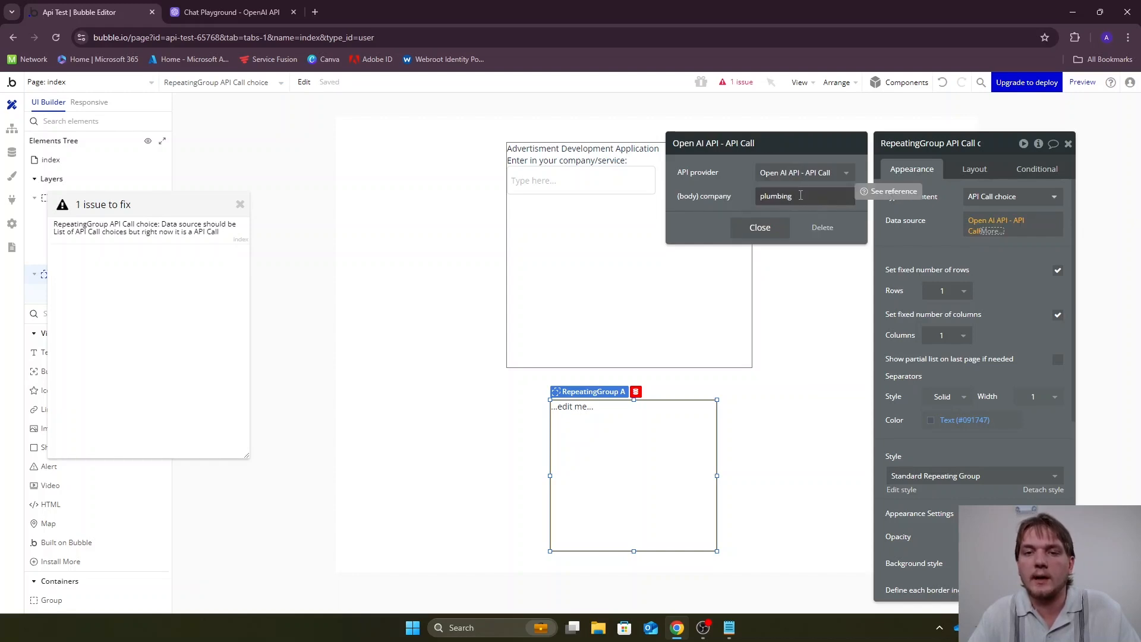
Replace the API call's company body value "plumbing" with the dynamic expression Input A's value
double_click(769, 197)
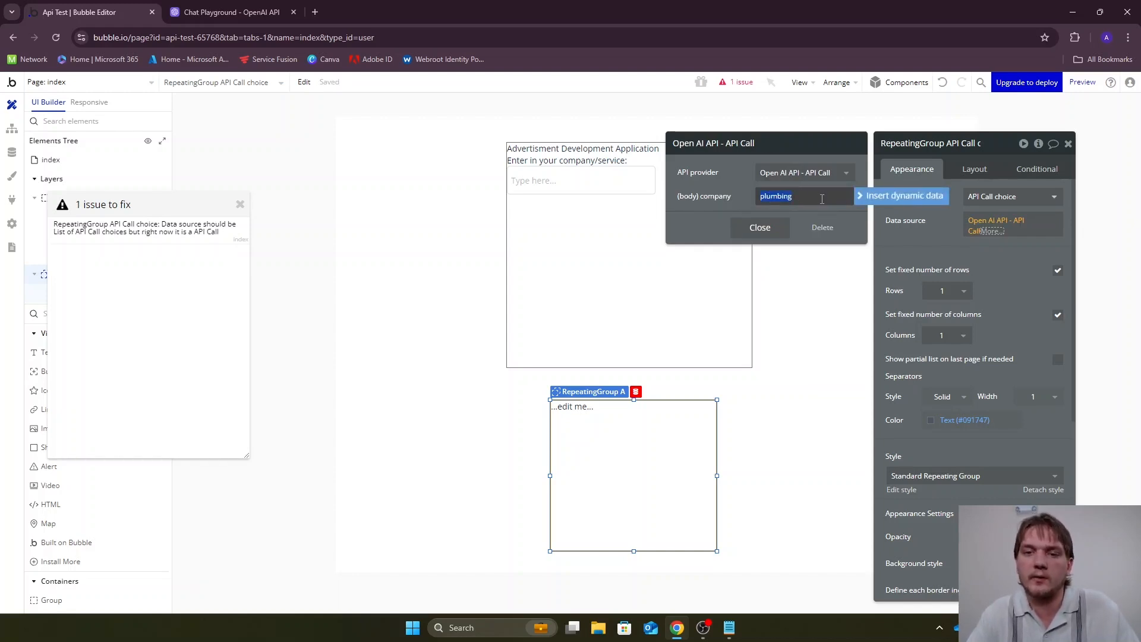
left_click(868, 198)
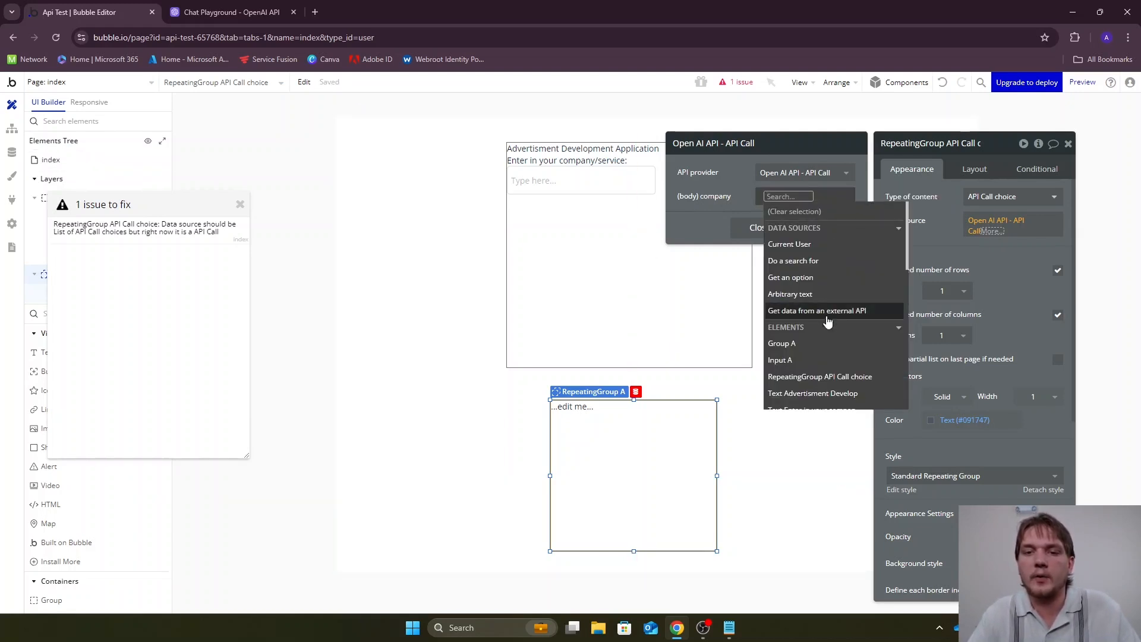
left_click(812, 361)
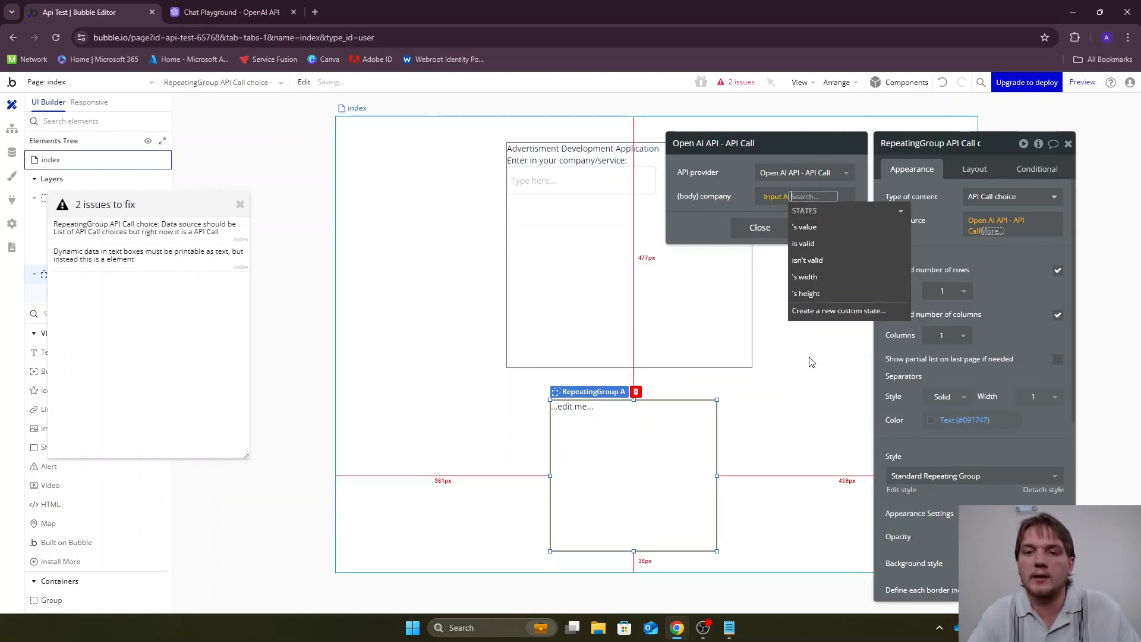
left_click(816, 232)
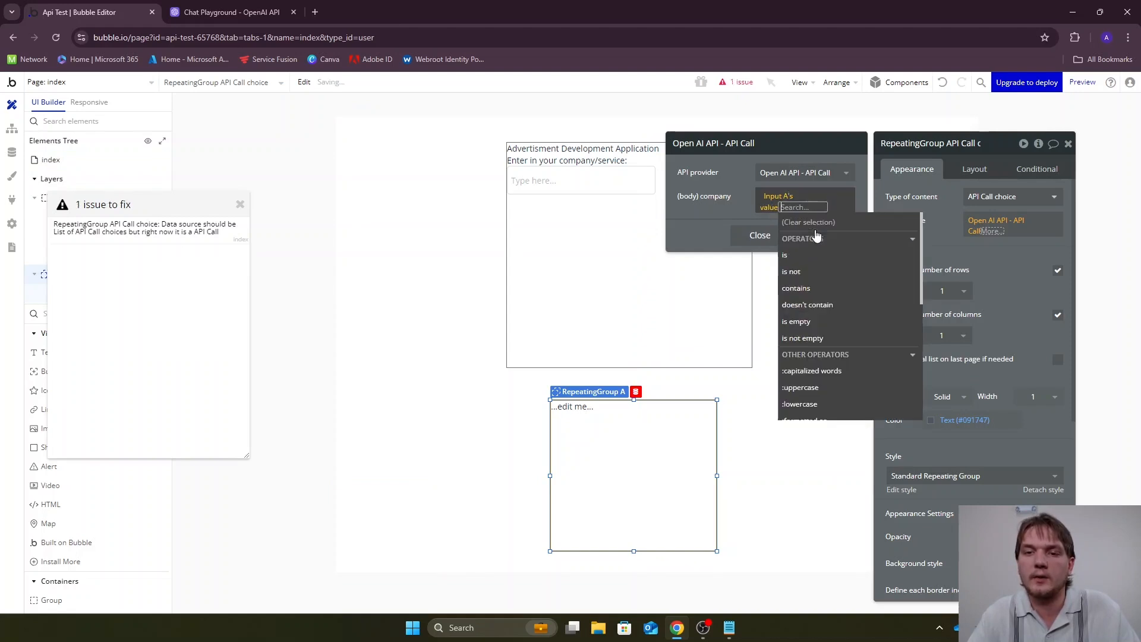
left_click(595, 189)
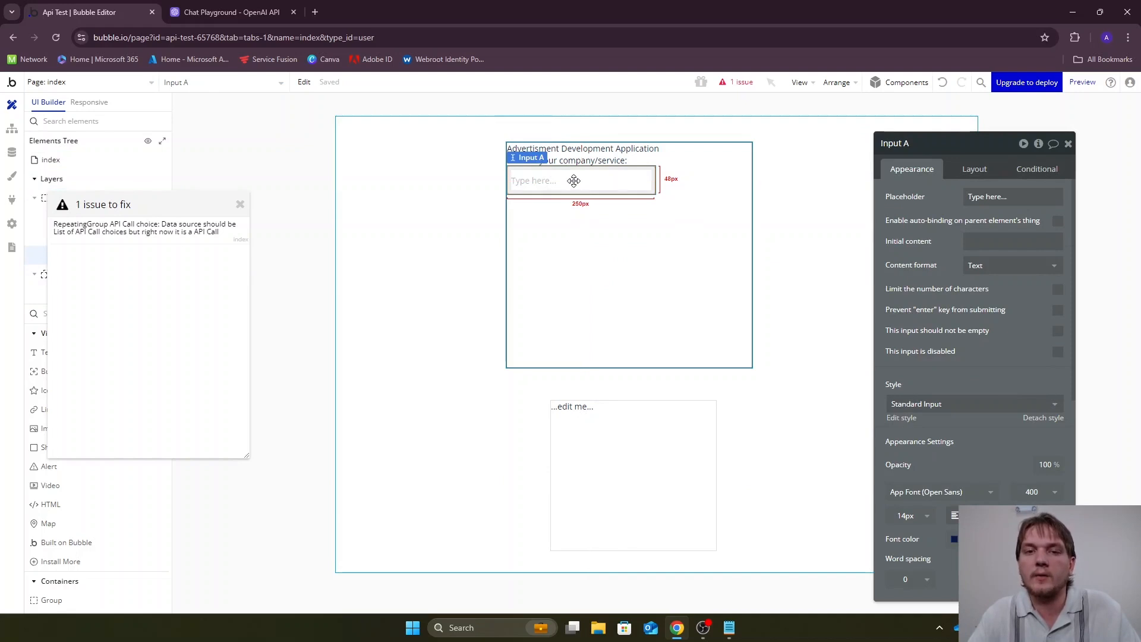
left_click_drag(573, 180, 583, 203)
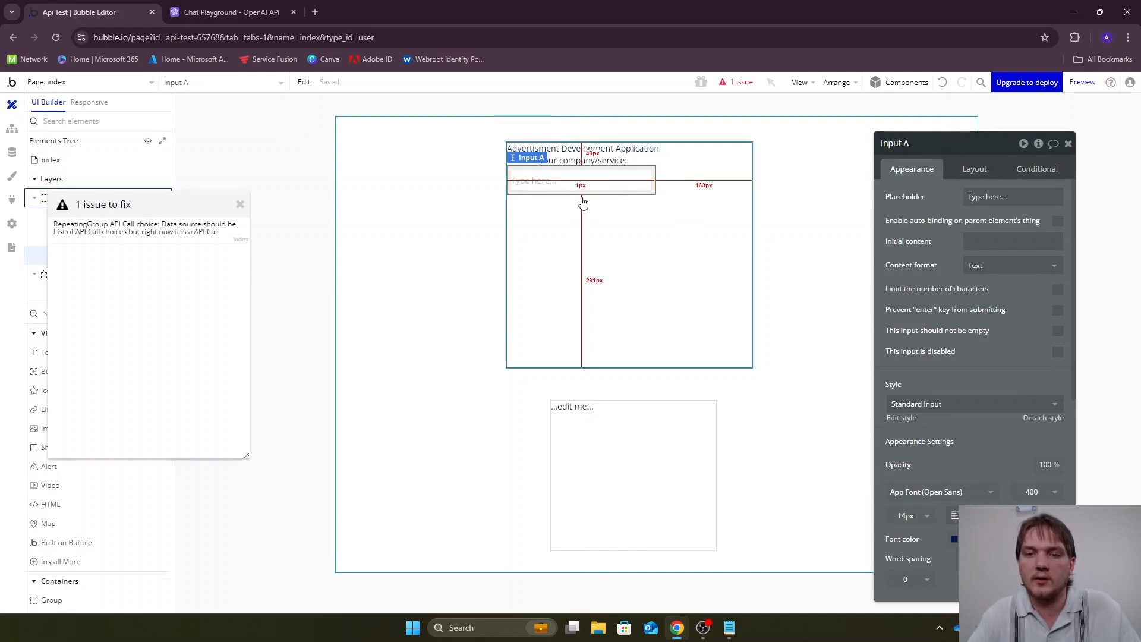
Extend the repeating group's data source to Open AI API - API Call's choices and review the call's settings
left_click(685, 427)
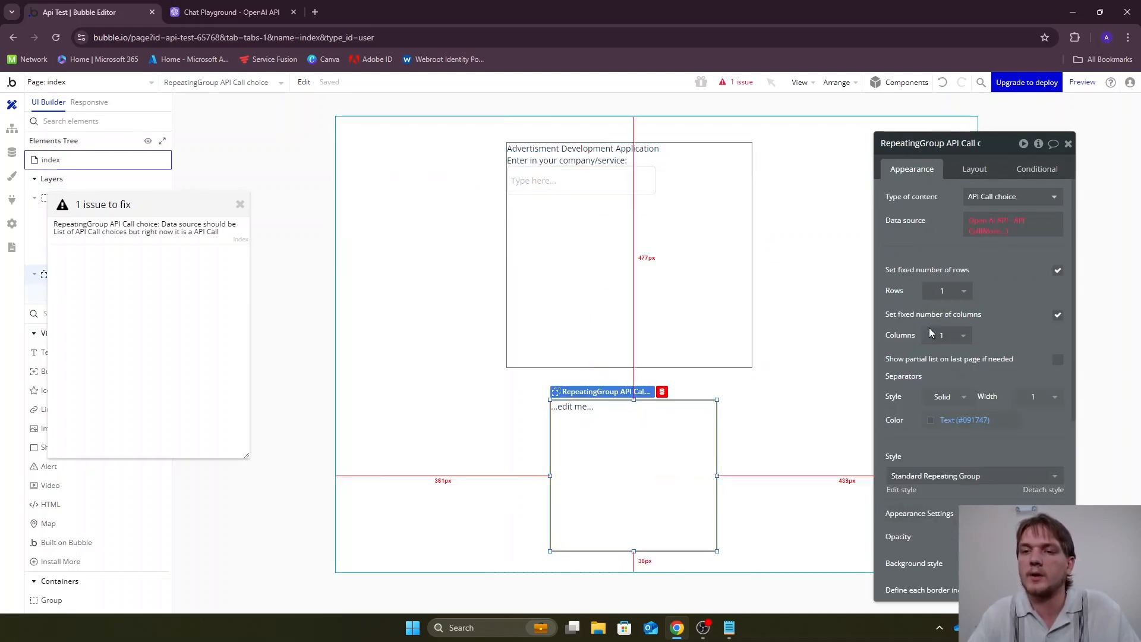
left_click(988, 231)
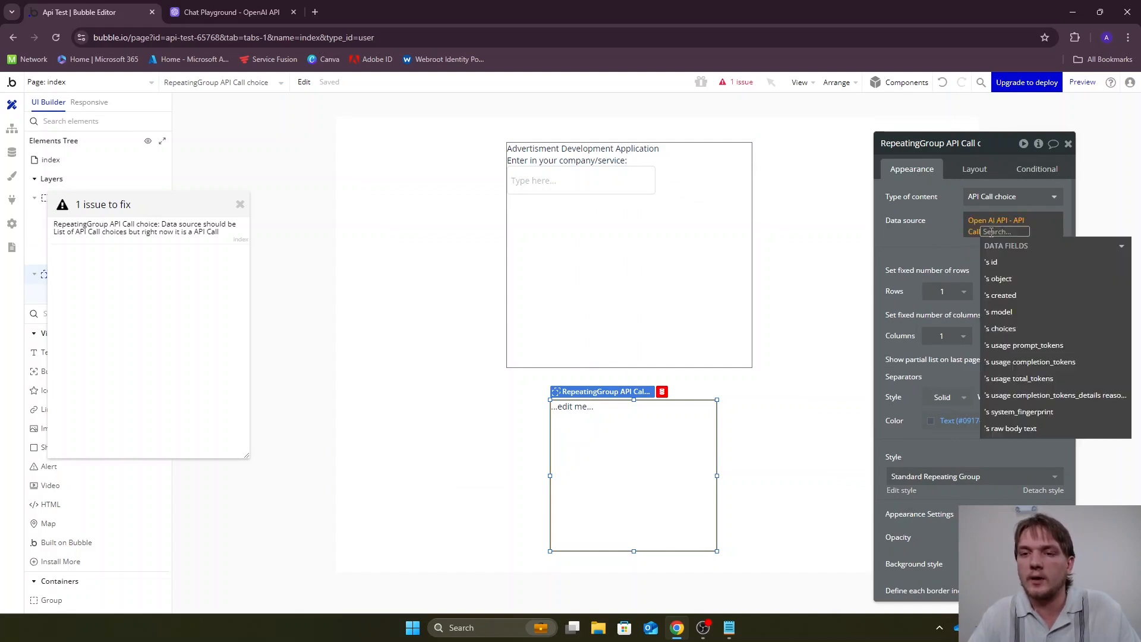
left_click(1018, 328)
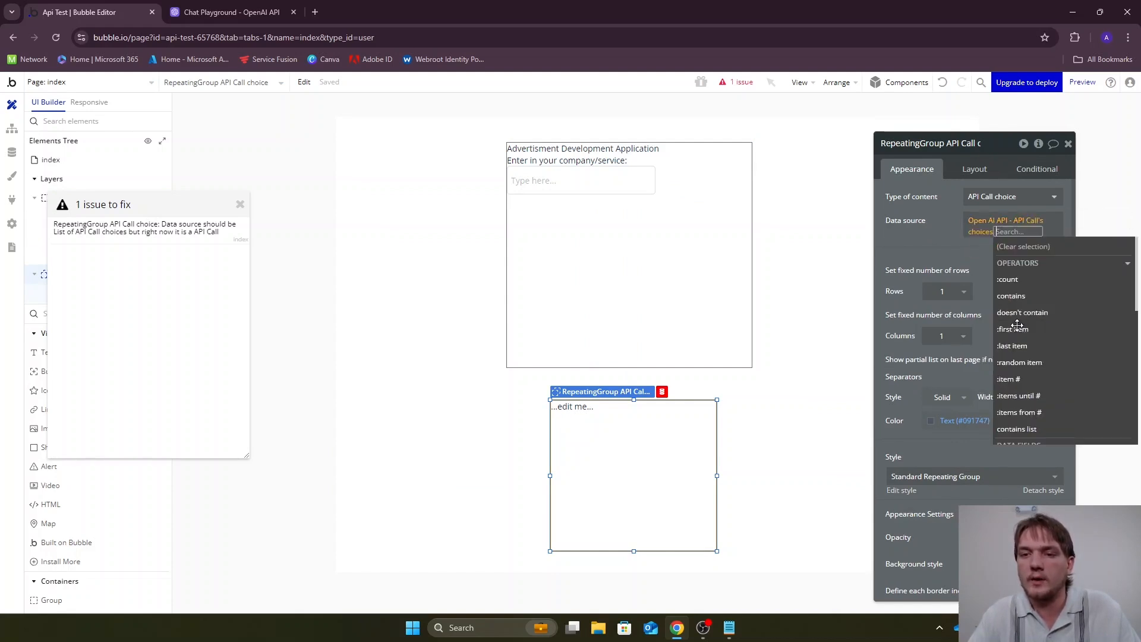
left_click(954, 254)
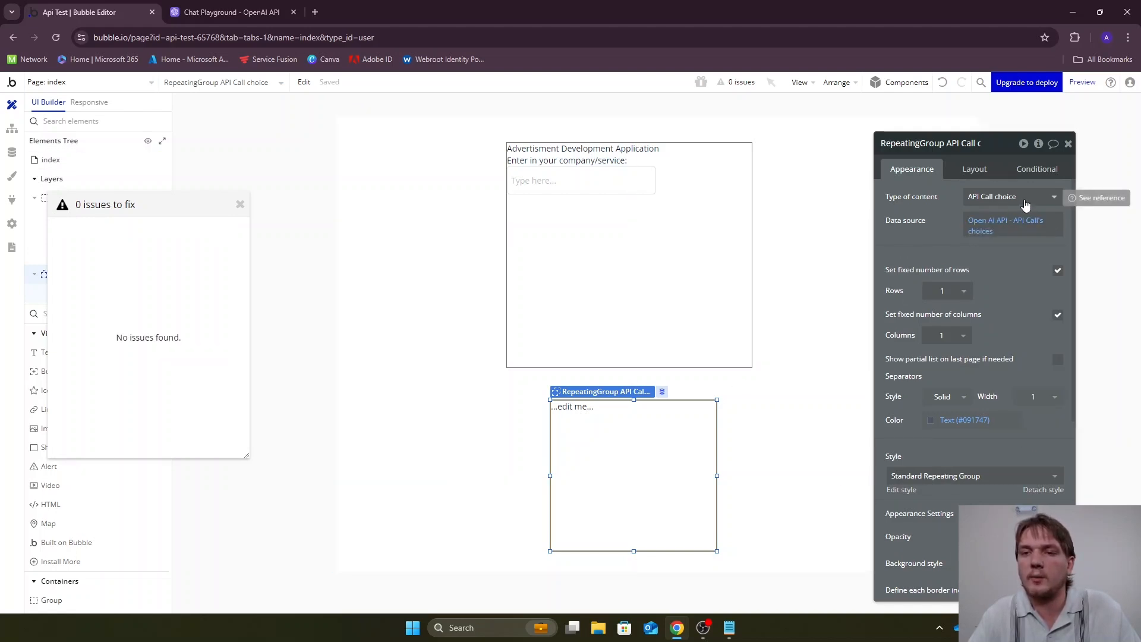
left_click(976, 225)
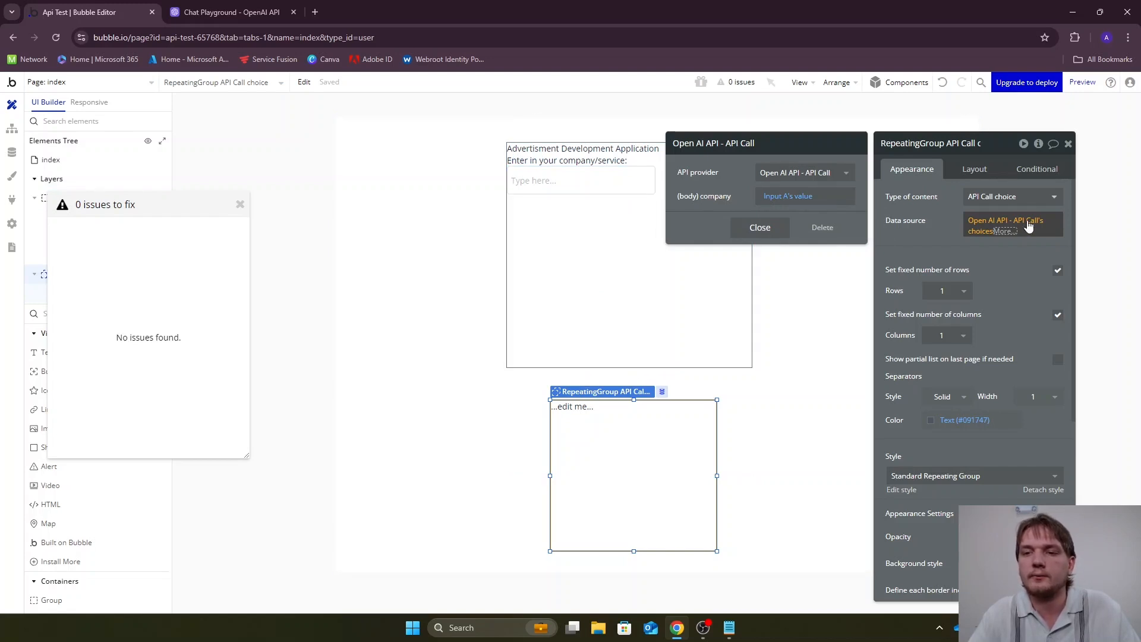
left_click(1020, 253)
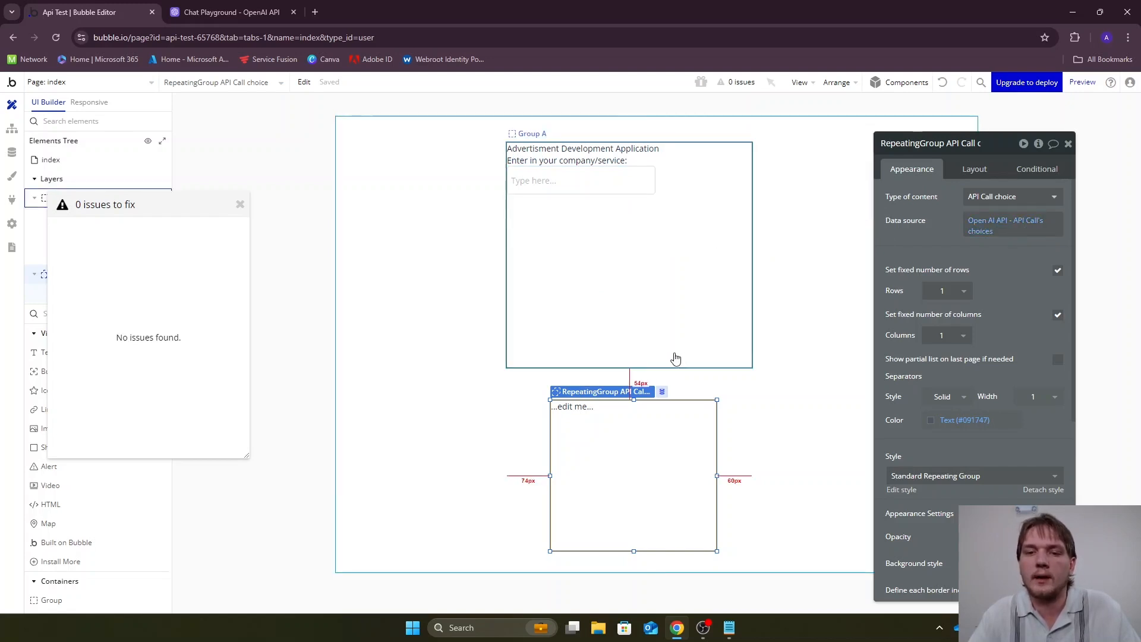
Replace the placeholder text inside the repeating group with the dynamic expression Current cell's API Call choice's message content
left_click(578, 409)
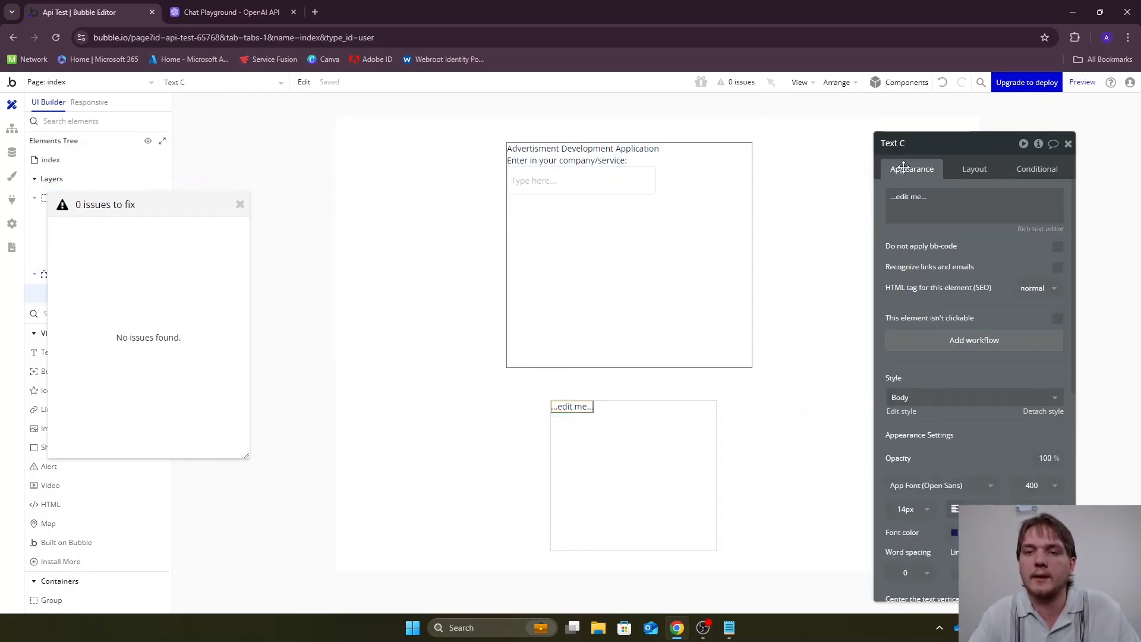
triple_click(937, 210)
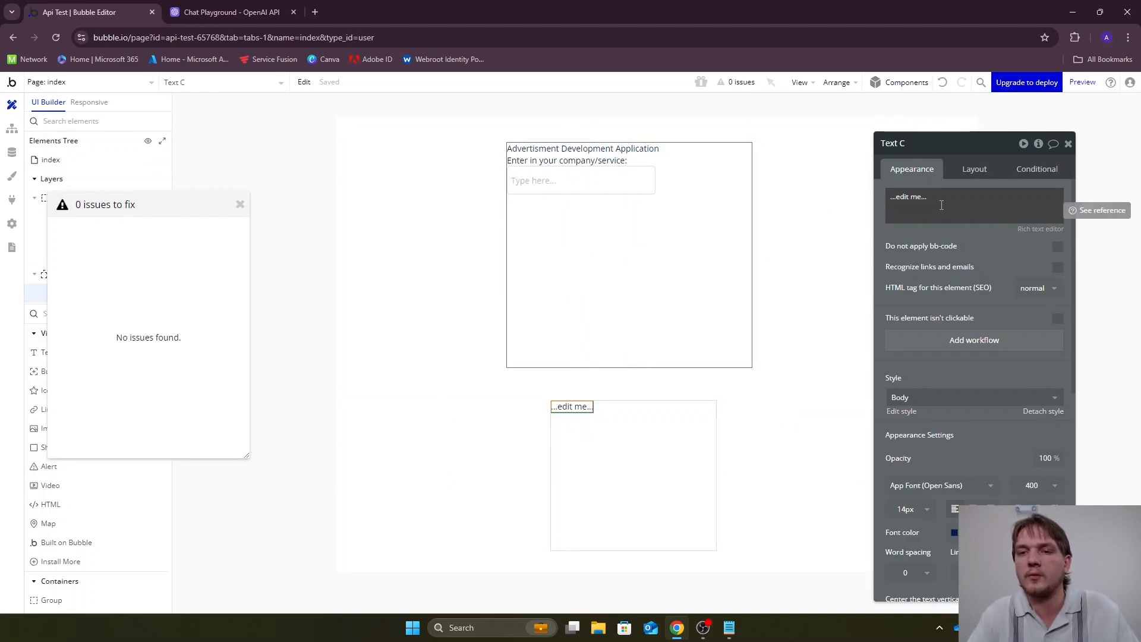
left_click(1056, 198)
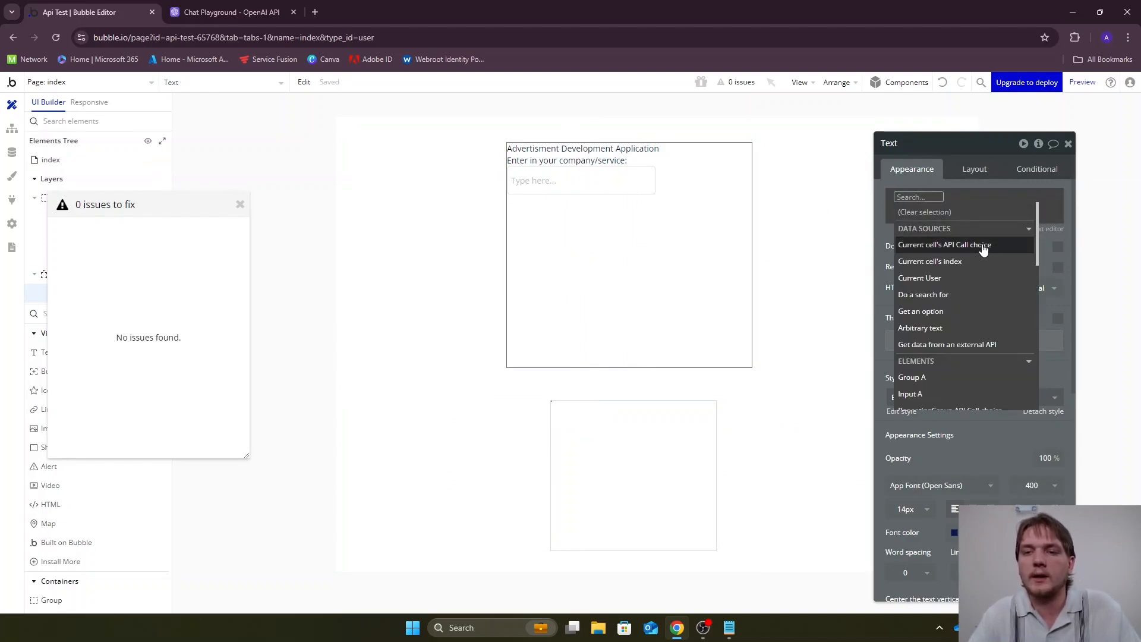
mouse_move(984, 249)
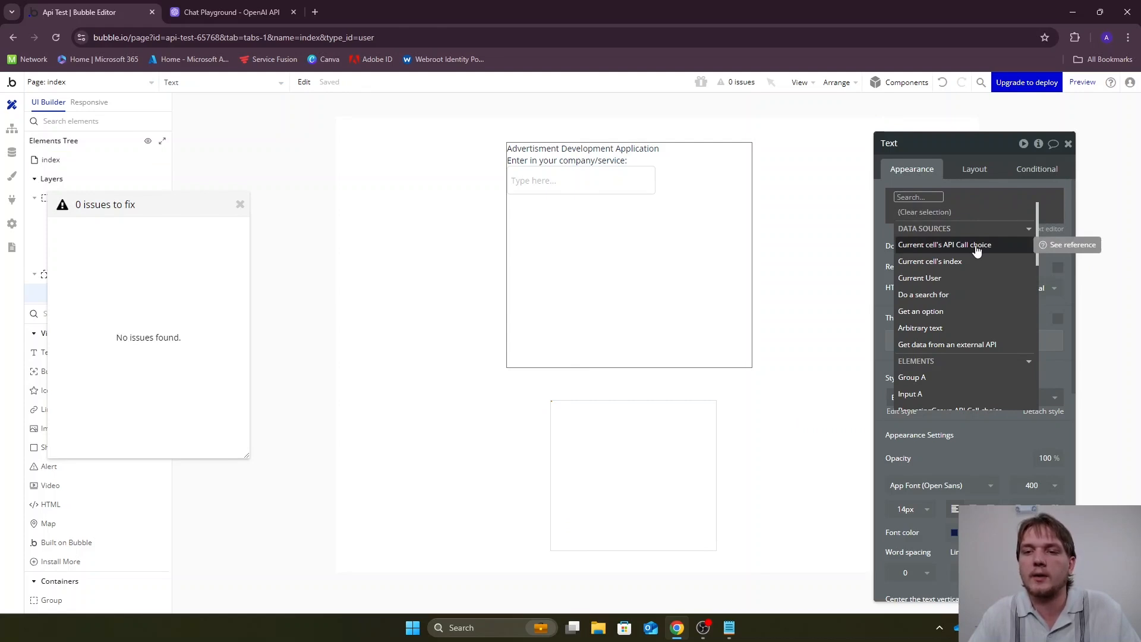
left_click(976, 247)
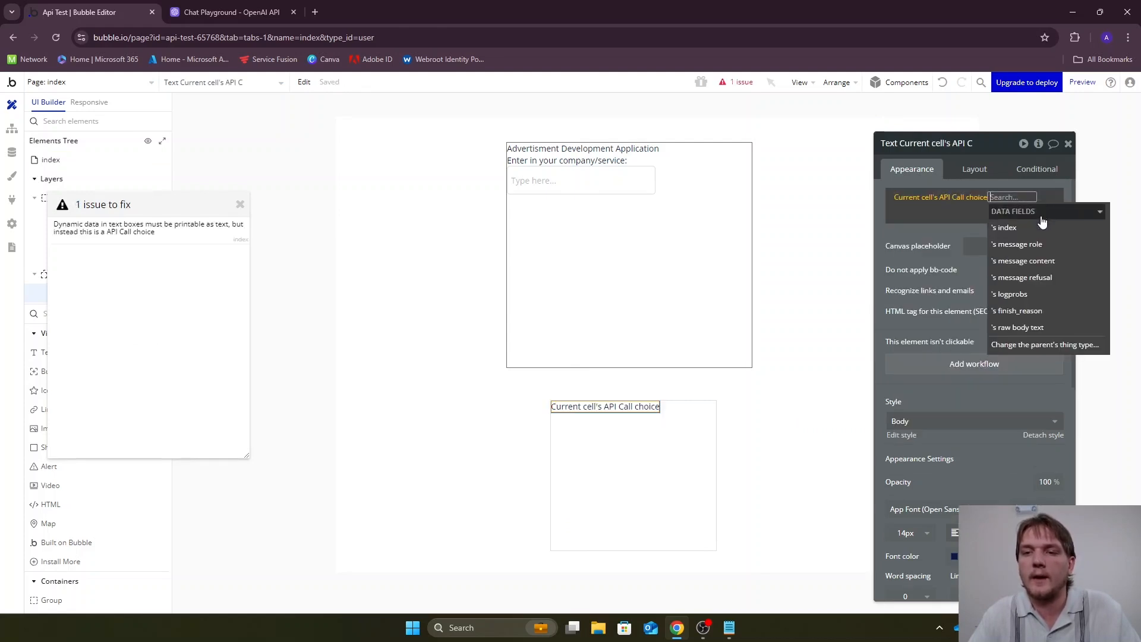
left_click(1040, 262)
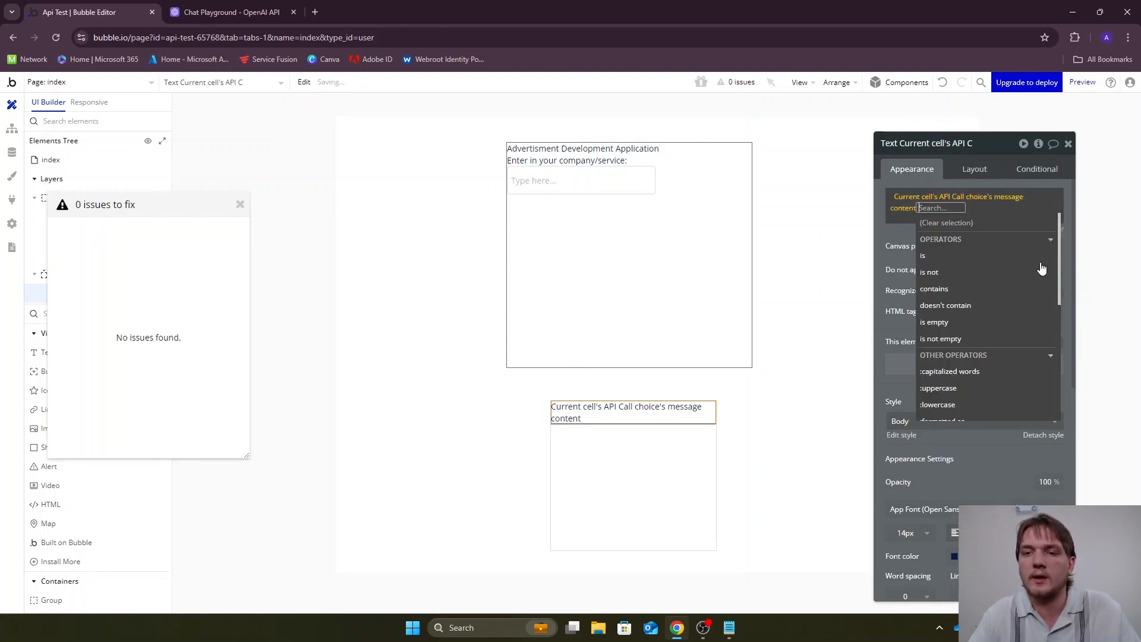
left_click(809, 286)
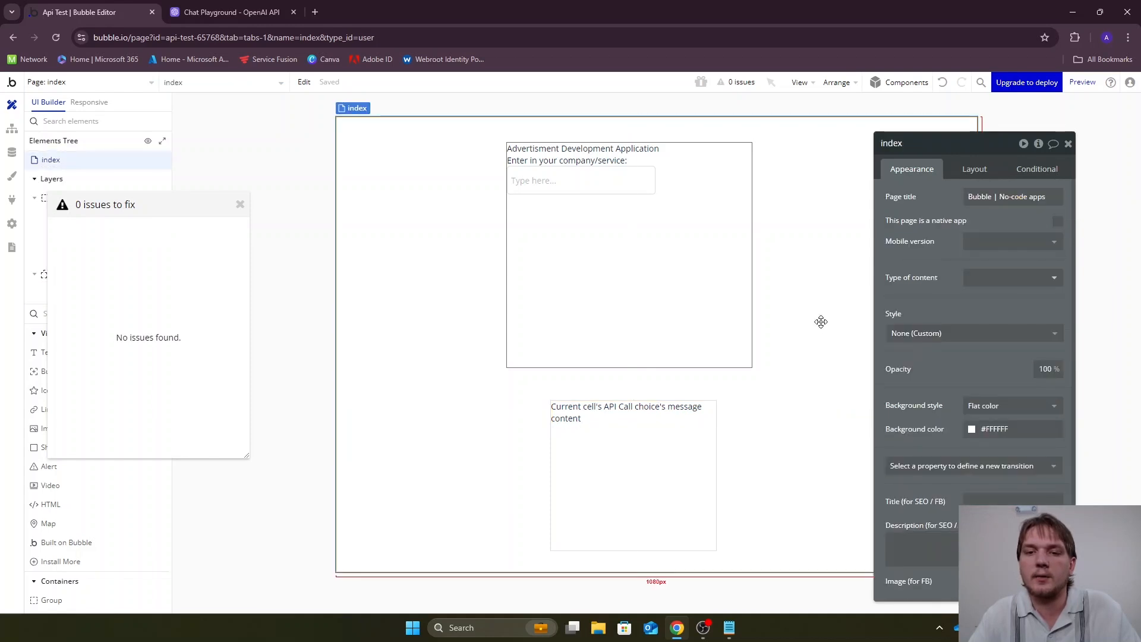
Preview the page and read through the ad text returned in the repeating group
left_click(1079, 83)
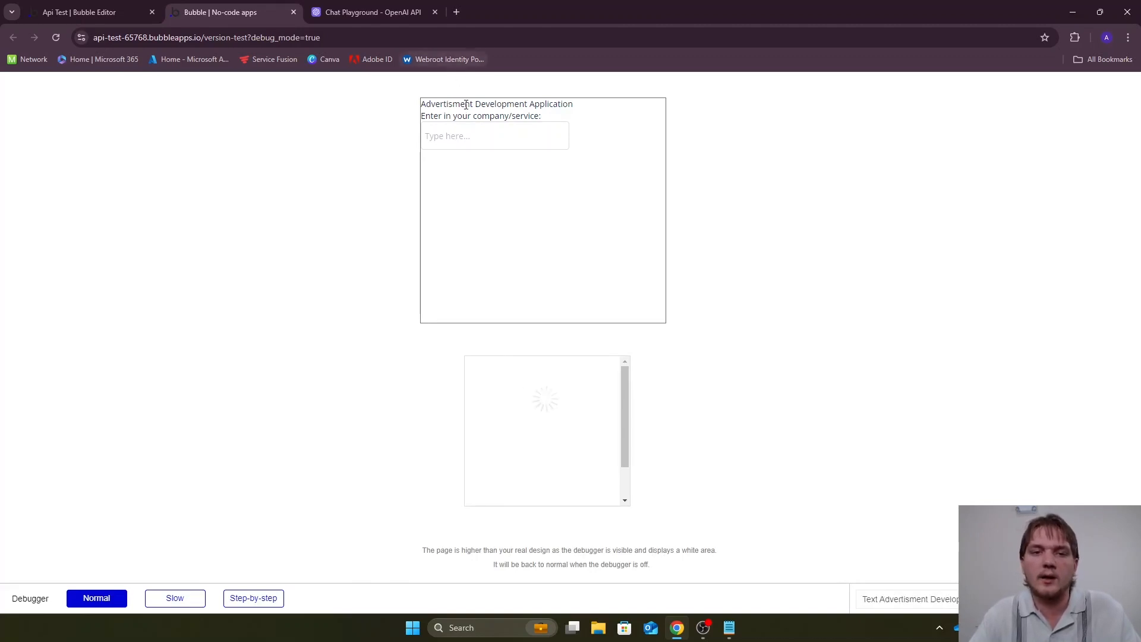
scroll(543, 386, "down", 10)
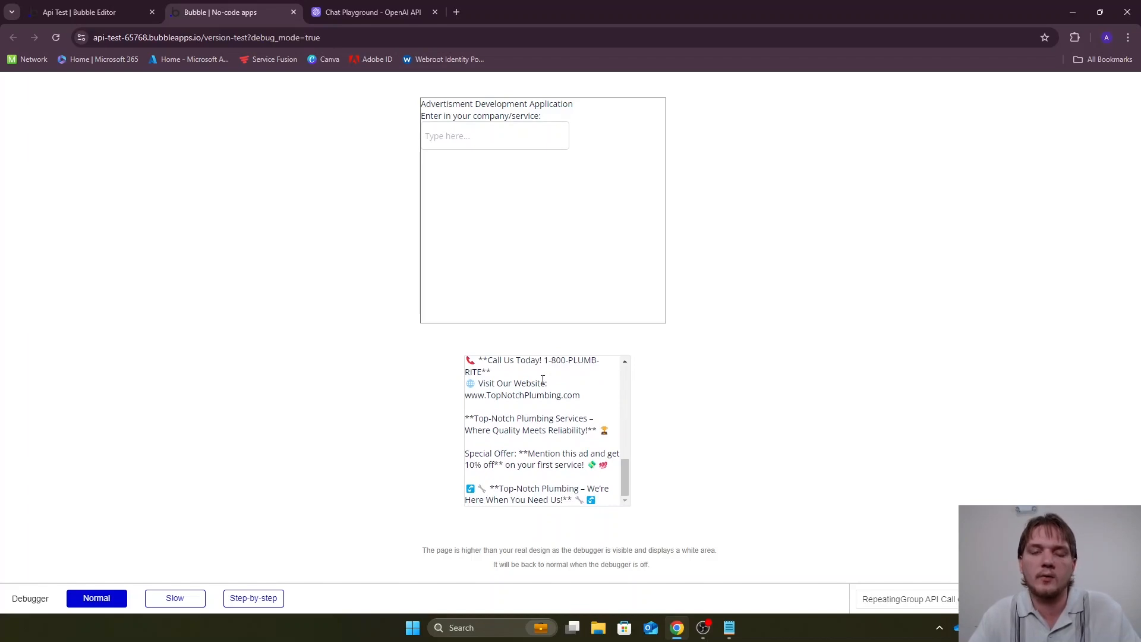
scroll(543, 379, "up", 10)
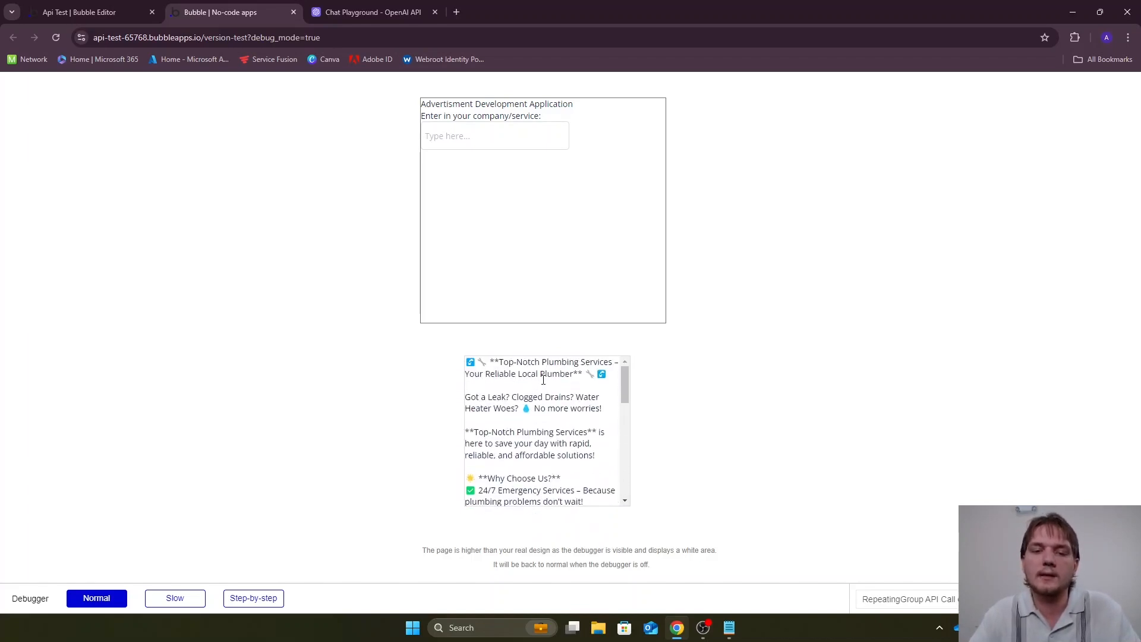
Test the previewed page with "roofing" as the company/service and read through the generated ad
left_click(477, 129)
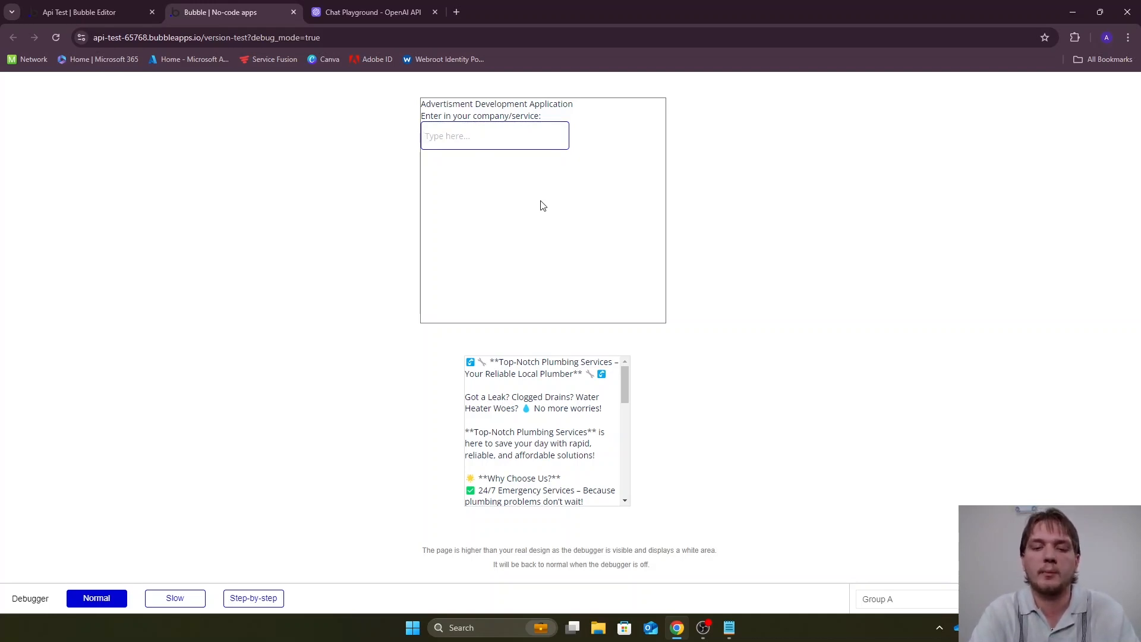
type("roofing")
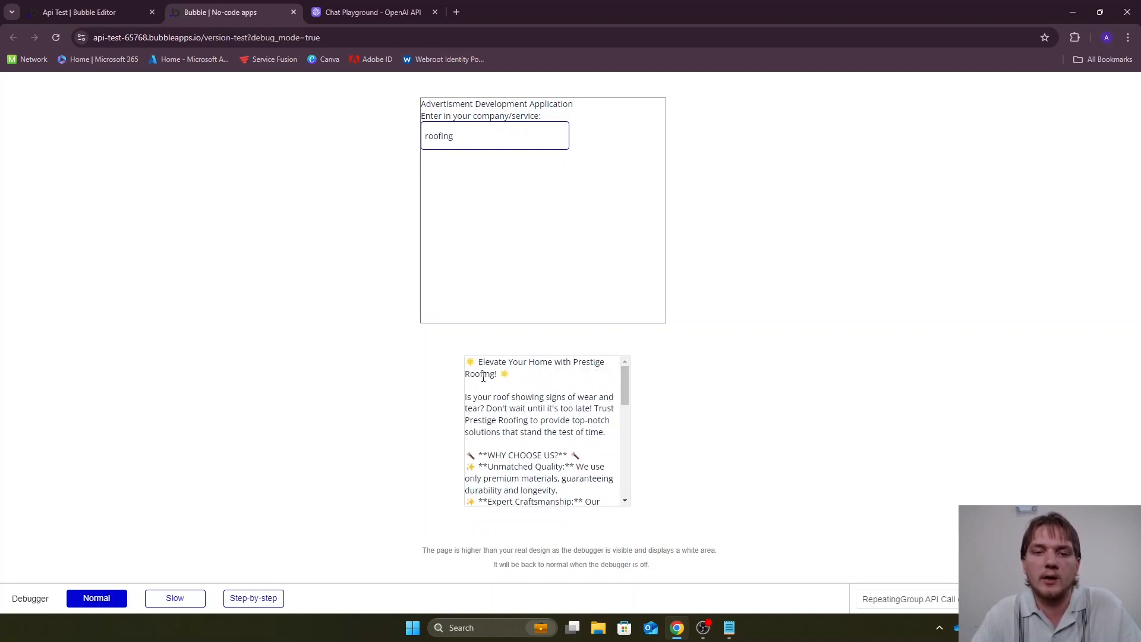
left_click_drag(480, 366, 577, 401)
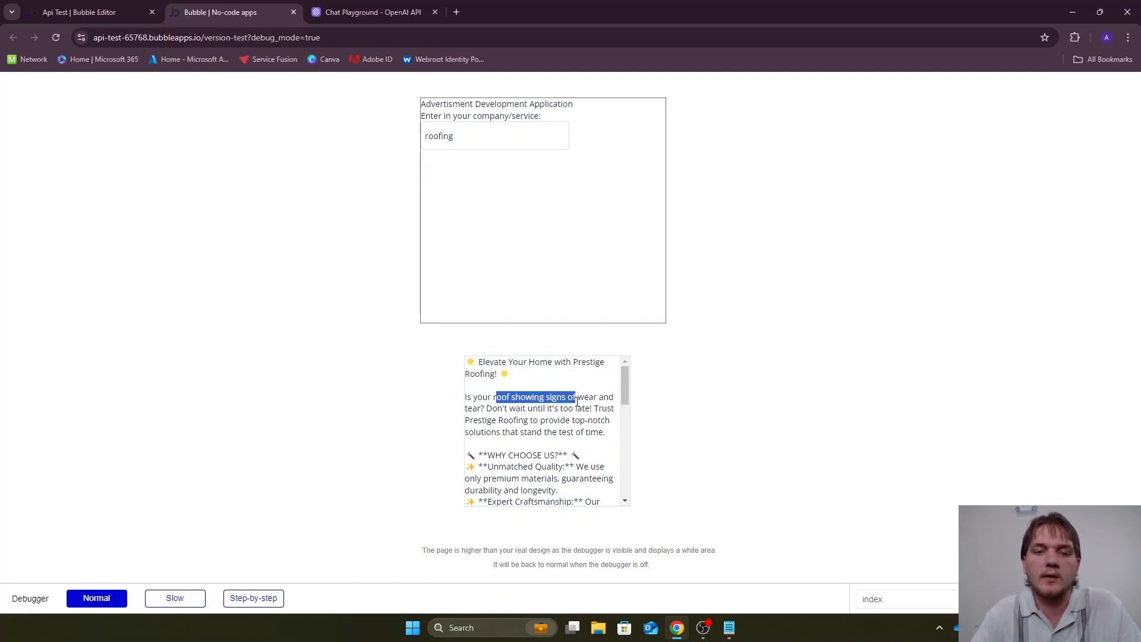
left_click(535, 411)
scroll(538, 398, "down", 6)
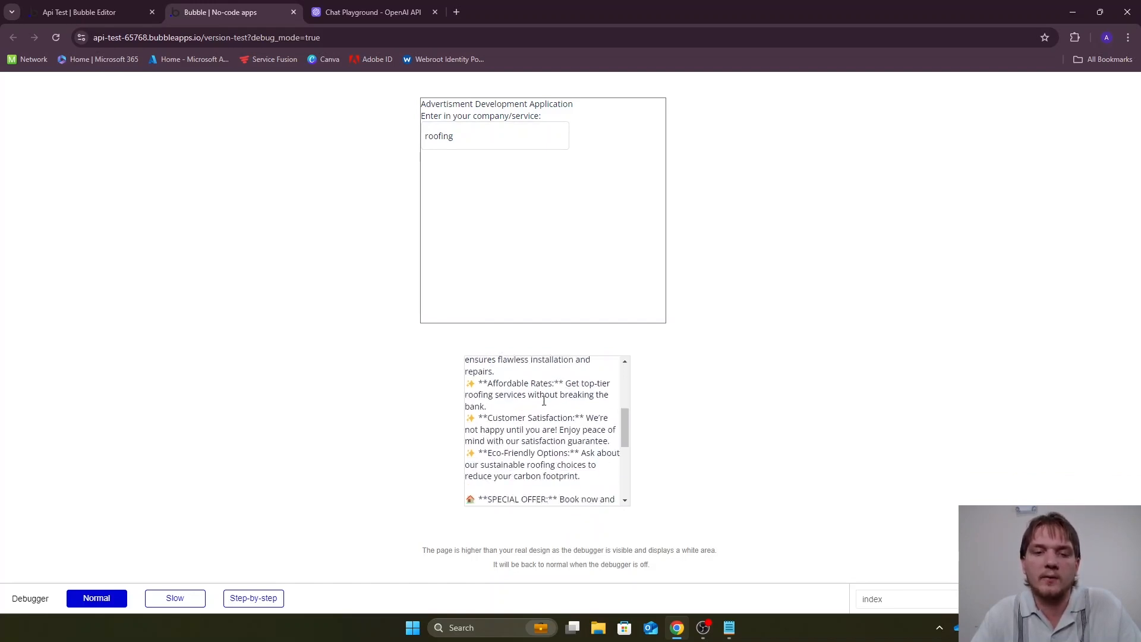
scroll(539, 392, "down", 5)
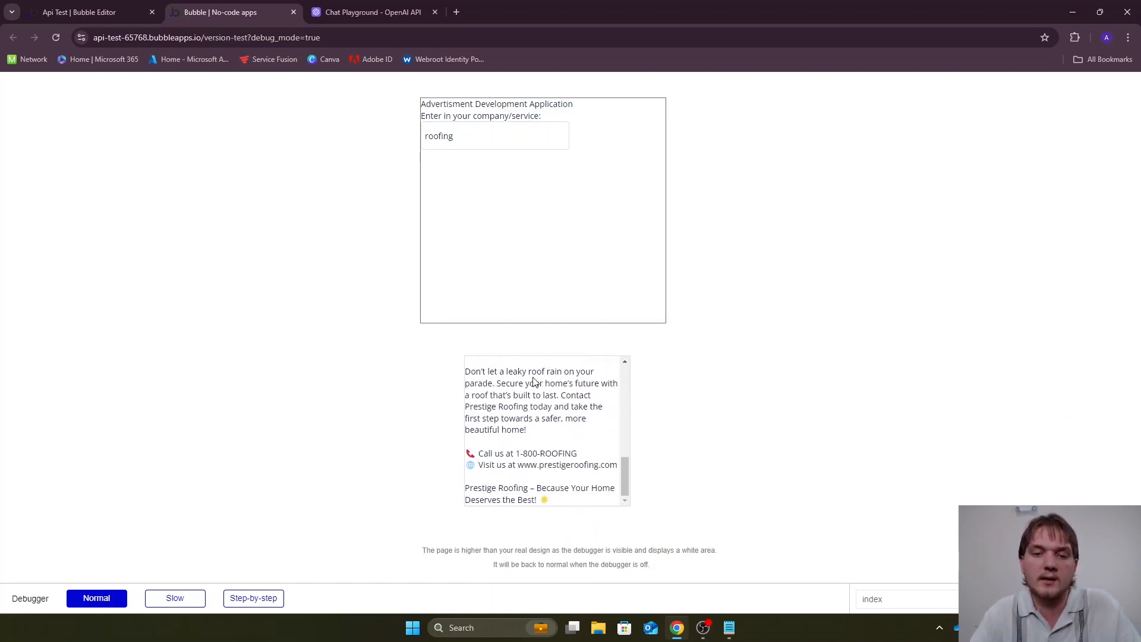
scroll(534, 382, "up", 12)
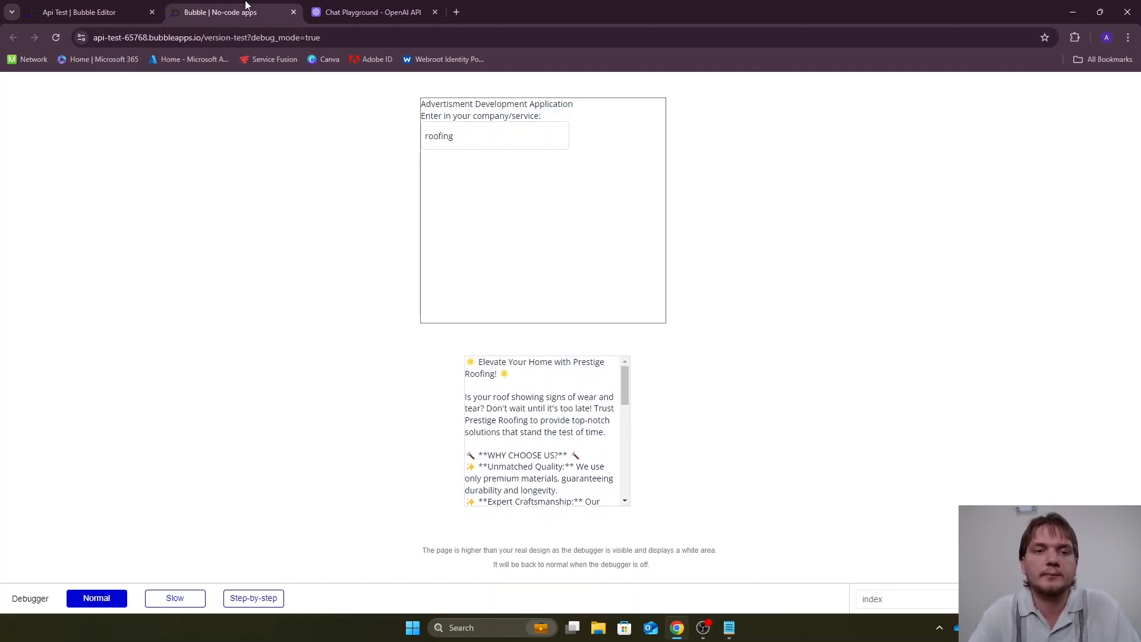
Back in the Bubble editor, widen the repeating group on both sides and center it horizontally on the page
left_click(62, 4)
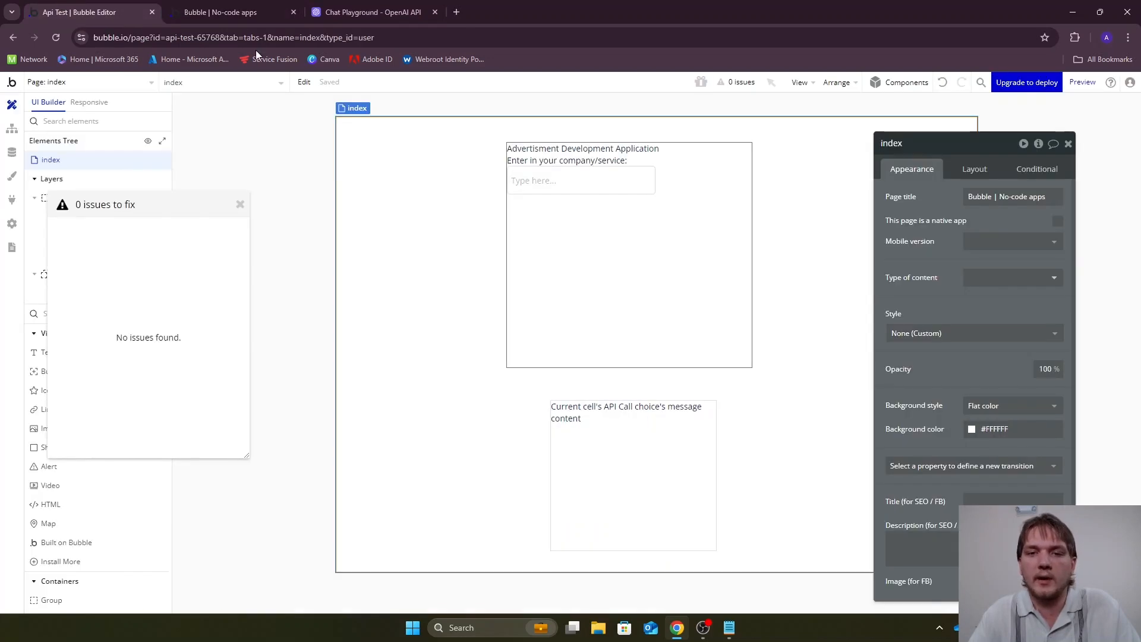
left_click(618, 472)
left_click_drag(717, 475, 862, 474)
left_click_drag(550, 475, 412, 473)
left_click(829, 95)
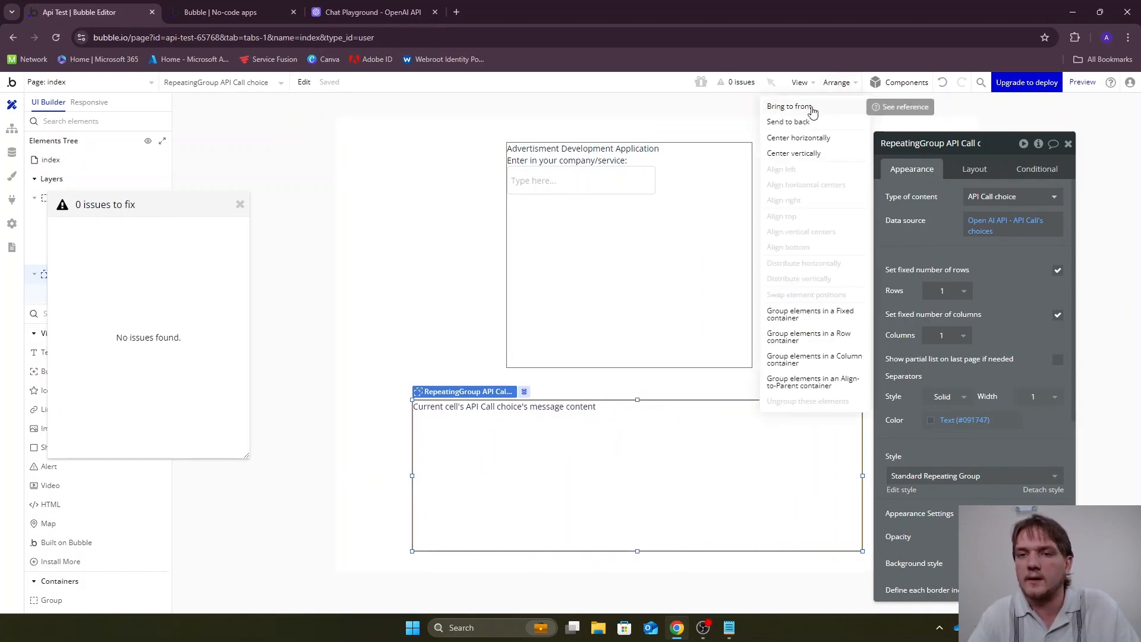
left_click(808, 138)
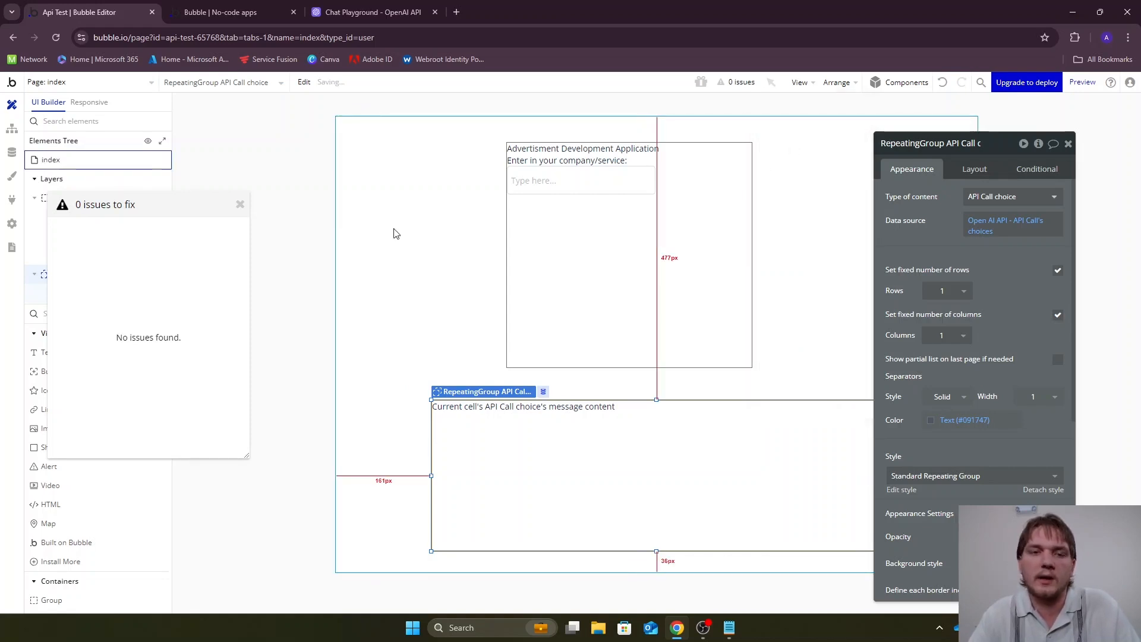
Move Group A left to about 167 px from the page's left edge, roughly aligned with the repeating group
left_click(301, 204)
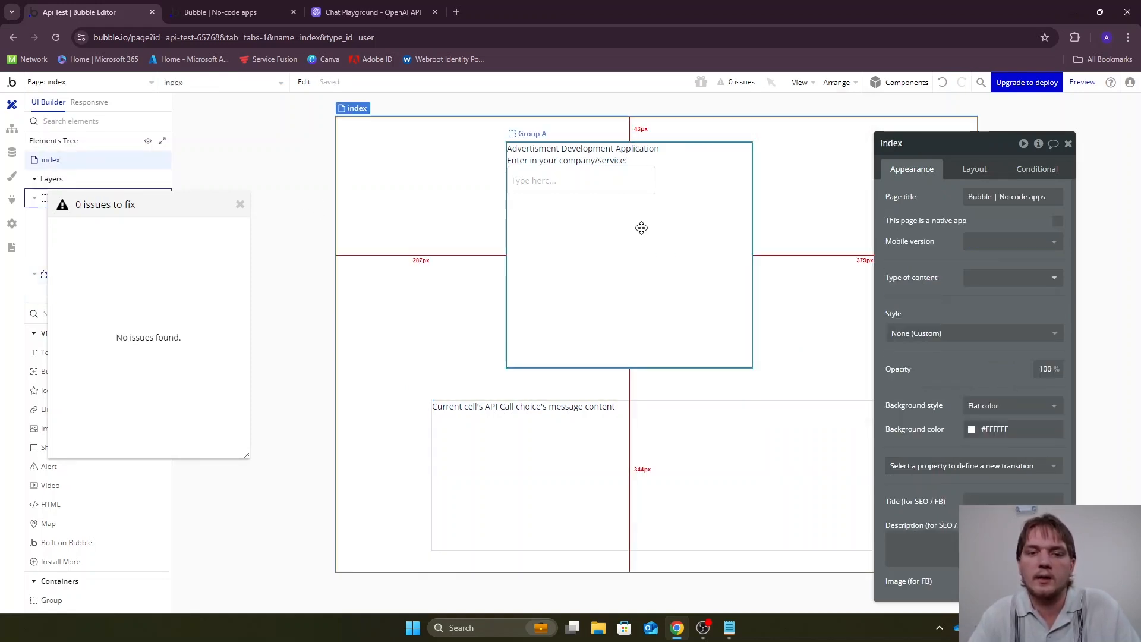
left_click_drag(641, 228, 570, 225)
left_click(747, 231)
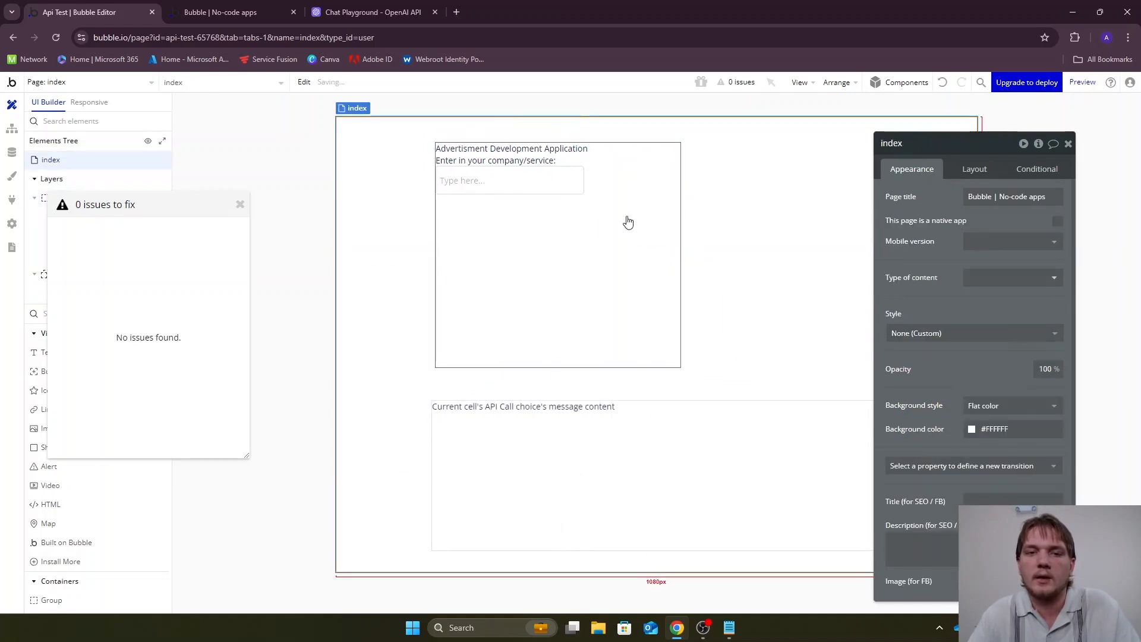
Format the "Advertisment Development Application" title with font size 36, centered alignment and bold
left_click(547, 150)
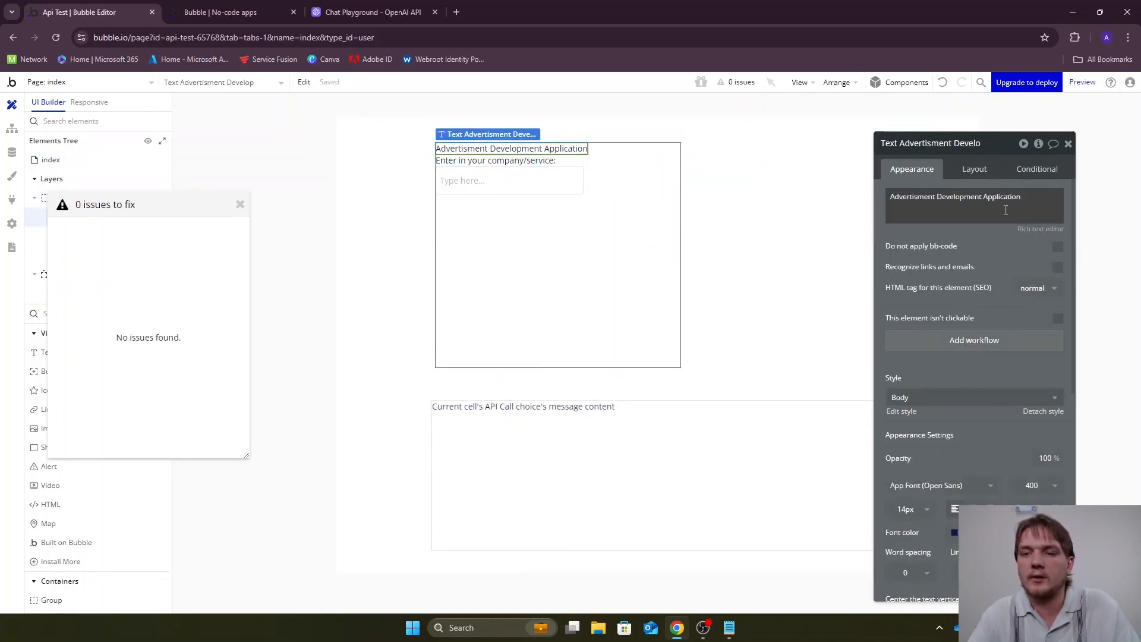
scroll(958, 231, "down", 2)
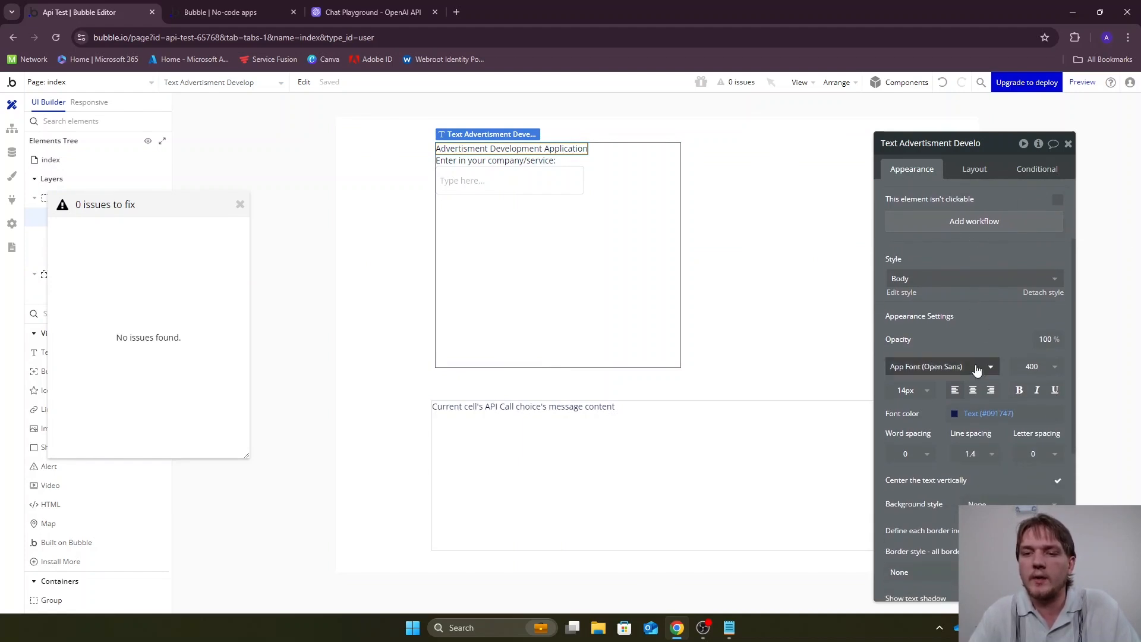
left_click(909, 390)
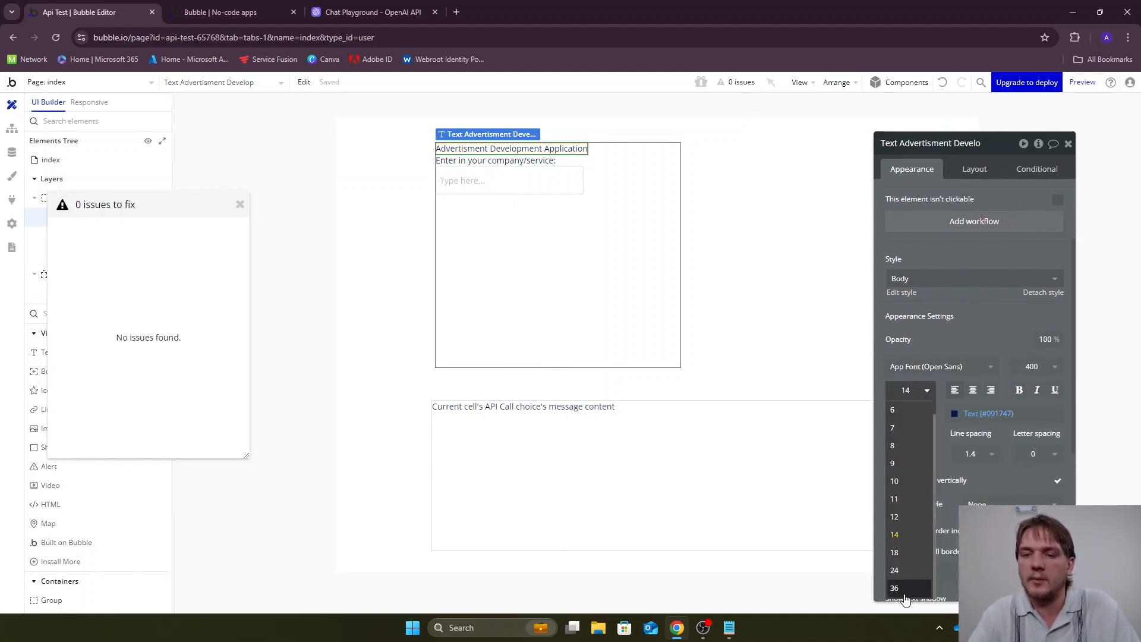
left_click(895, 588)
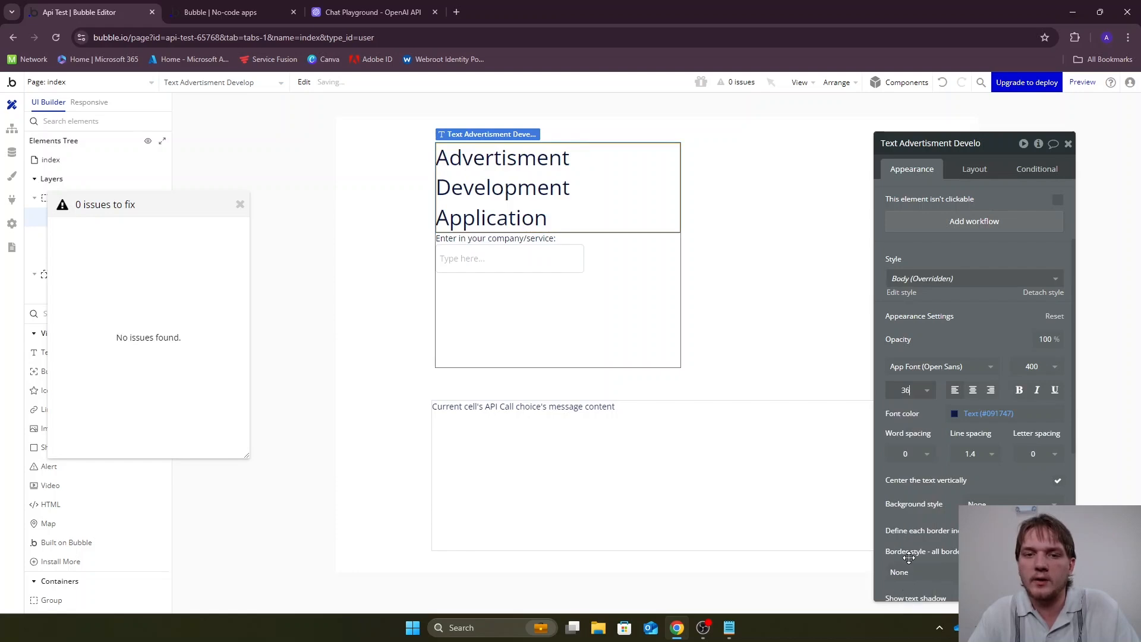
left_click(972, 392)
left_click(1019, 391)
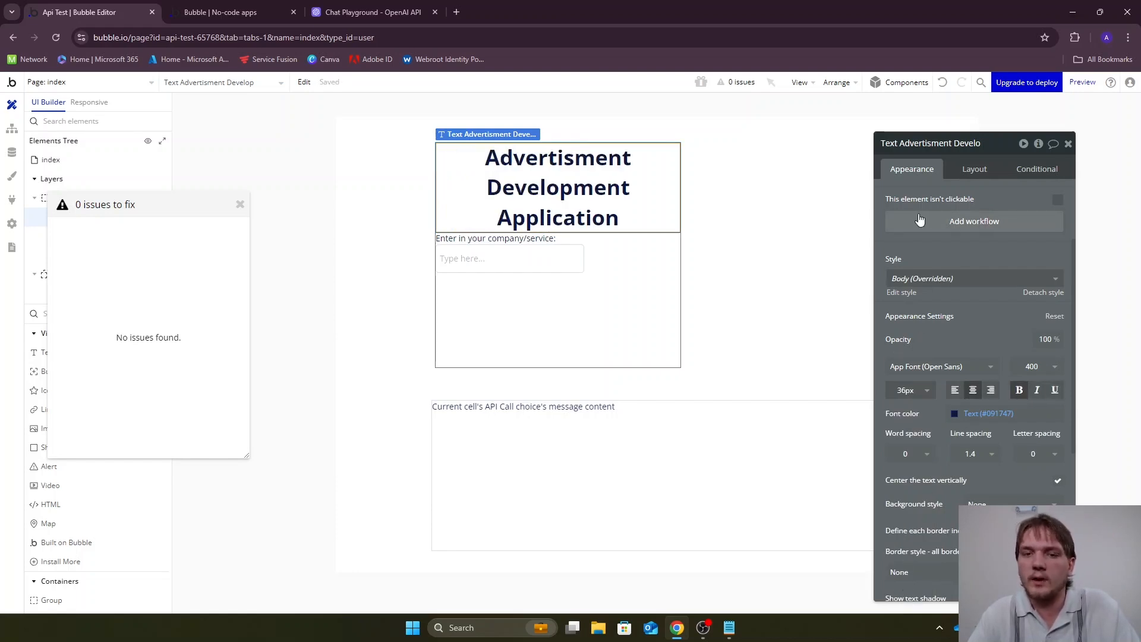
Give the title and the "Enter in your company/service:" text a bottom margin of 20 px each
left_click(960, 169)
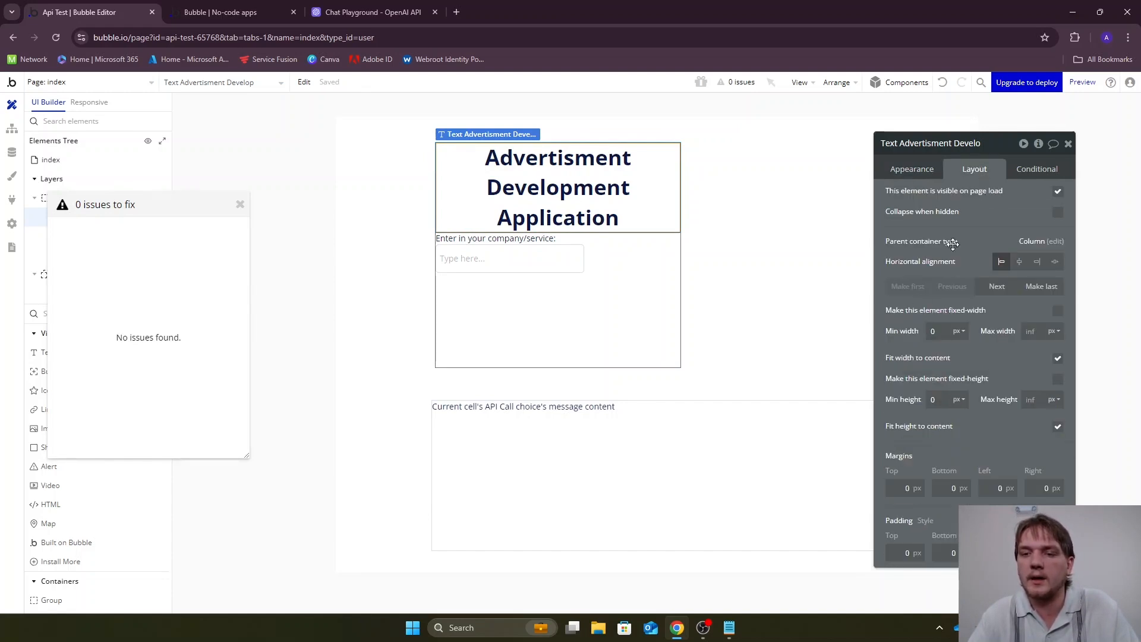
left_click(945, 487)
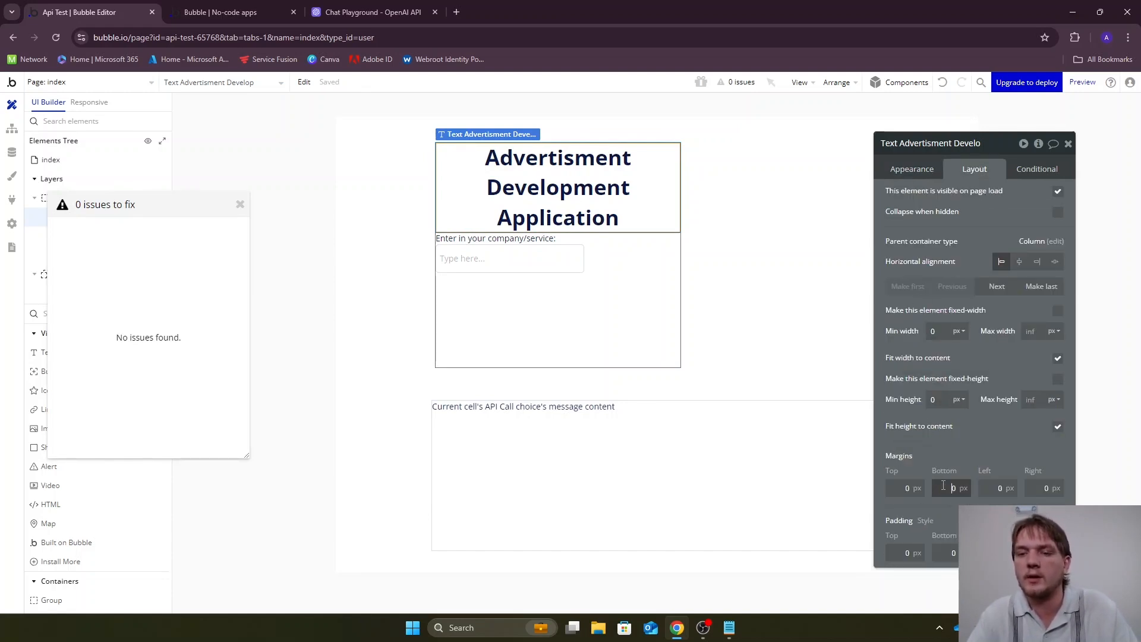
key("Return")
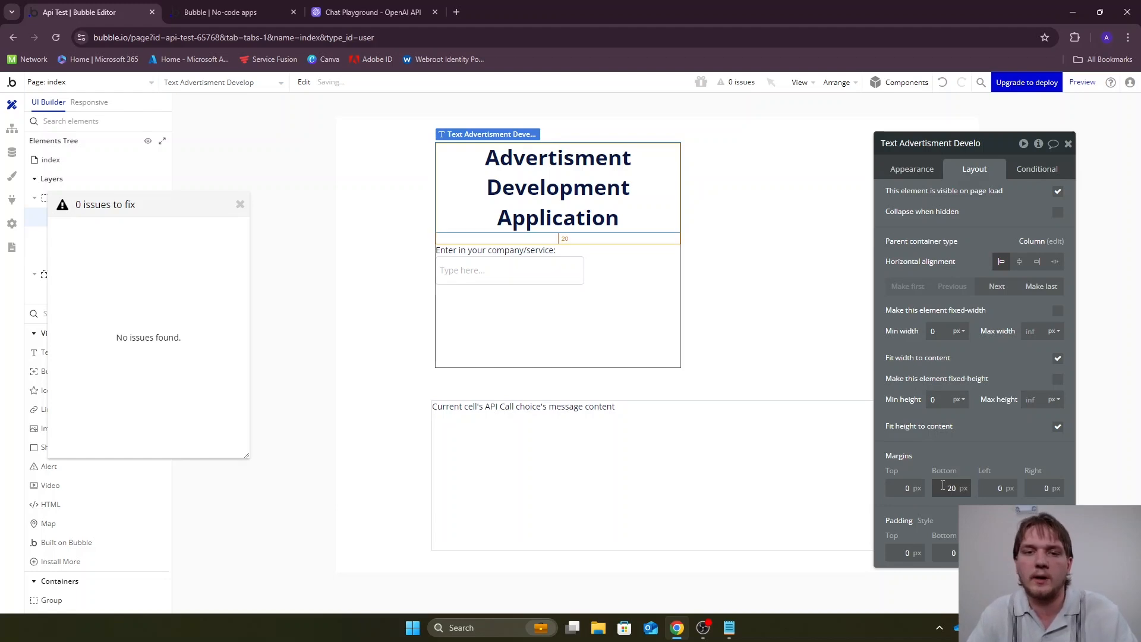
left_click(754, 323)
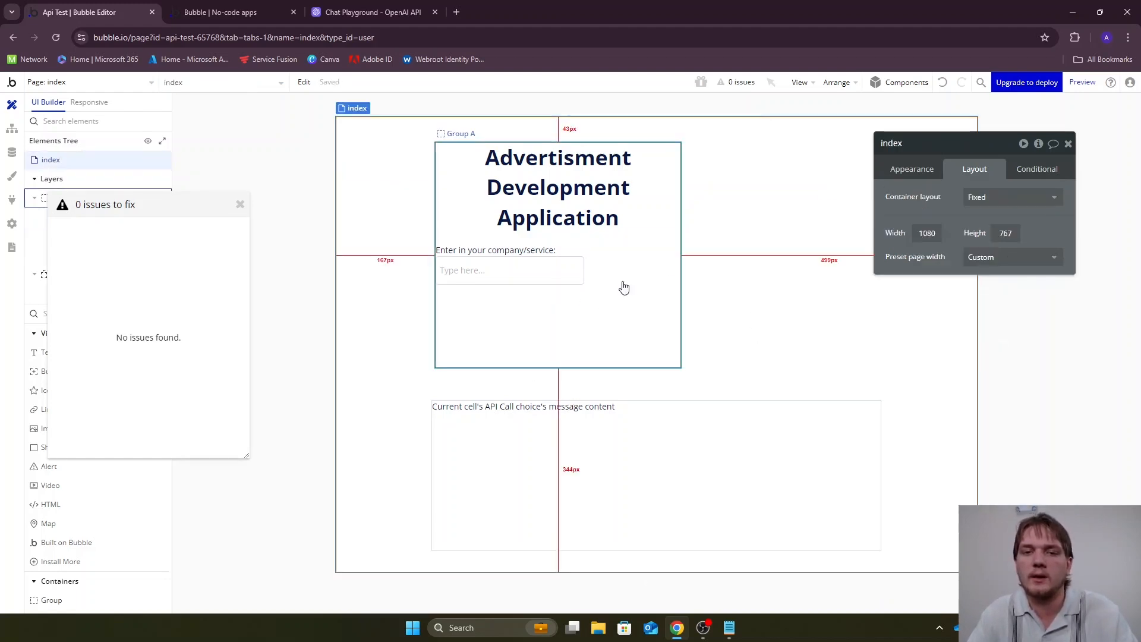
left_click(510, 252)
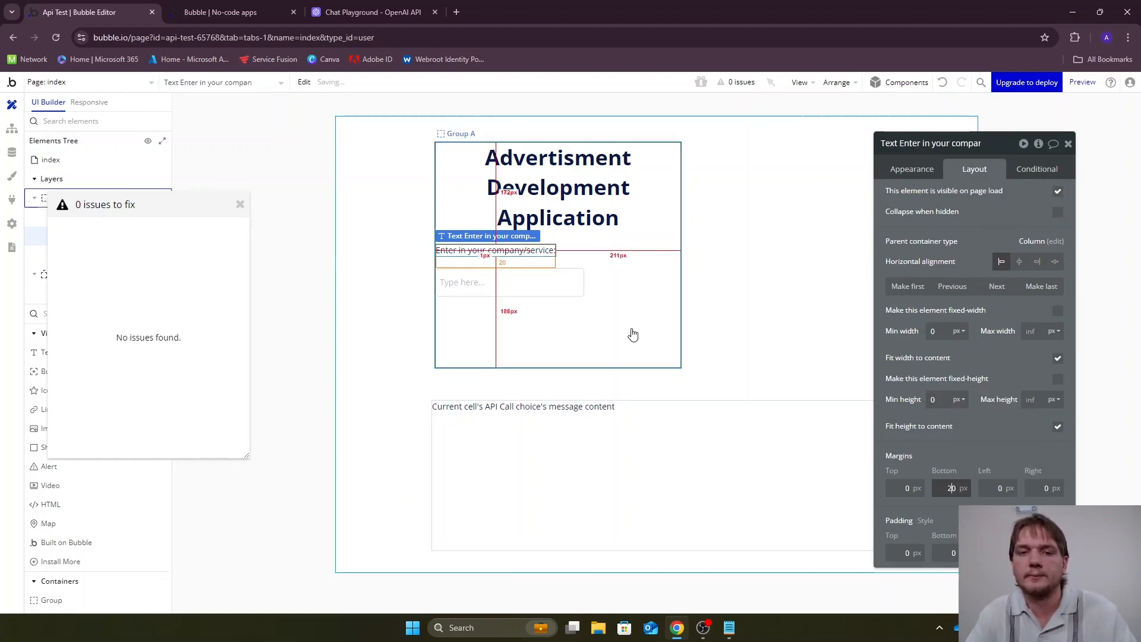
left_click(755, 310)
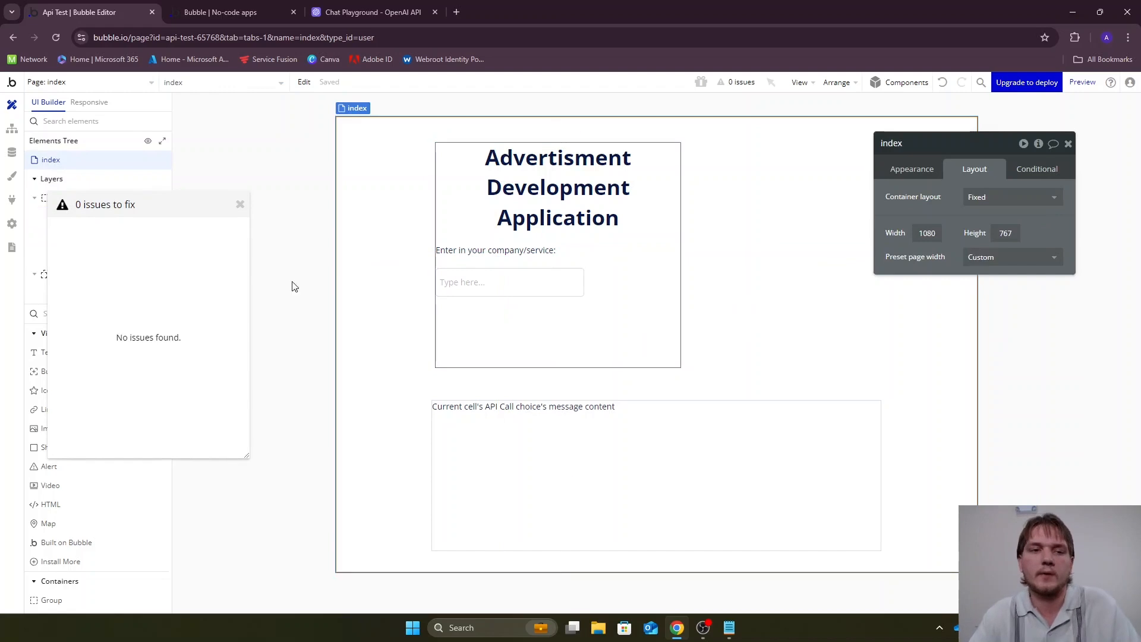
Close the issue list and add a button labelled "Generate" below the input in Group A
left_click(239, 205)
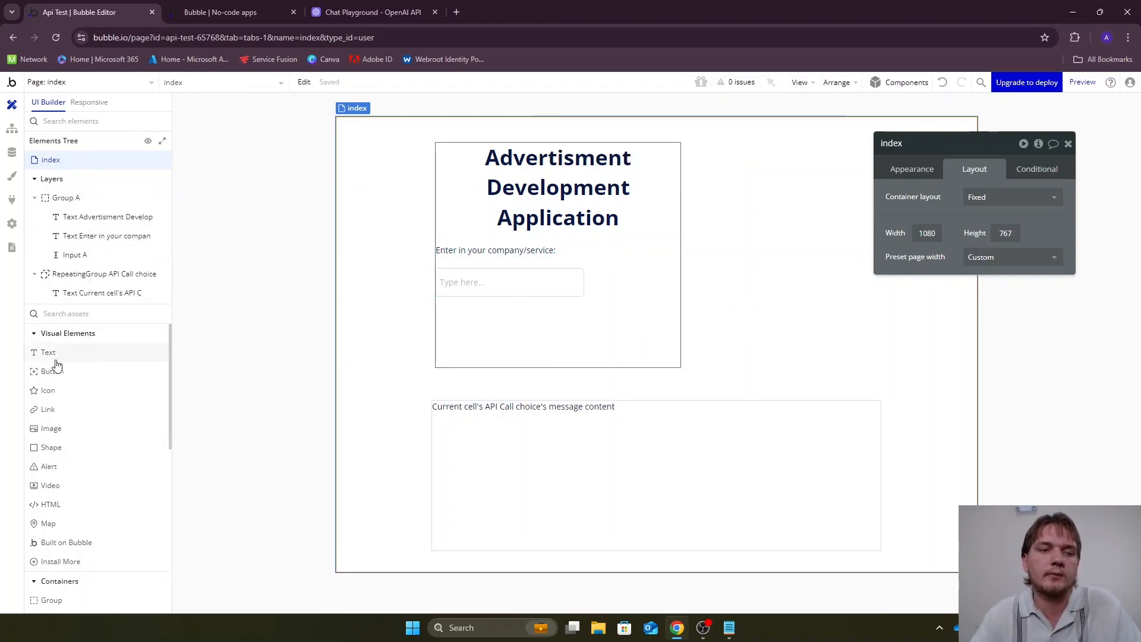
left_click_drag(56, 373, 512, 323)
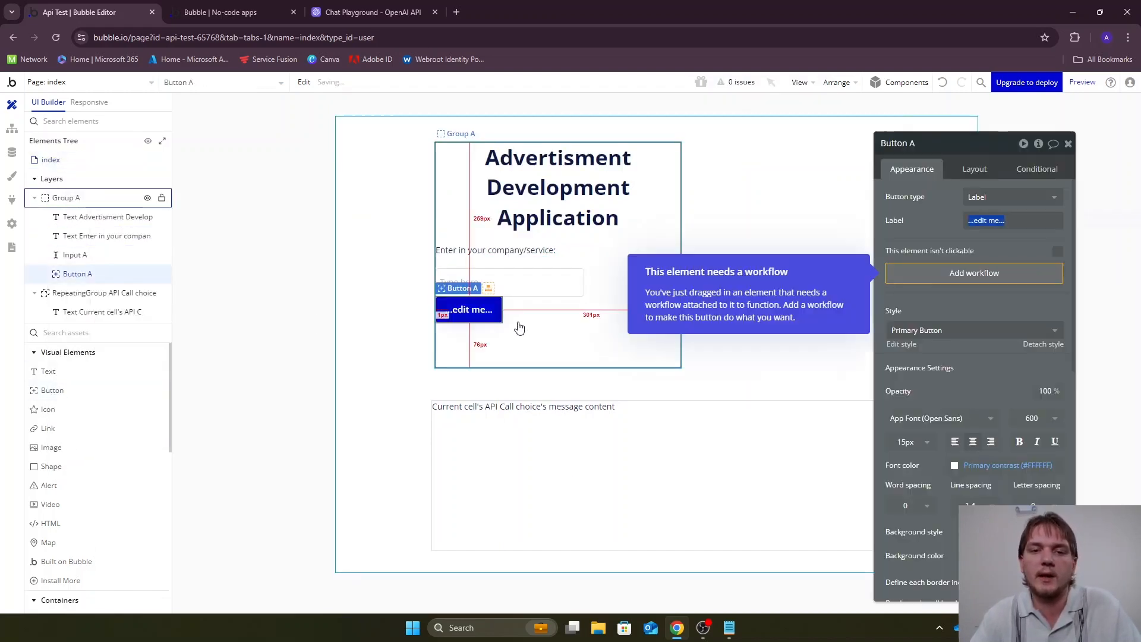
type("Generate")
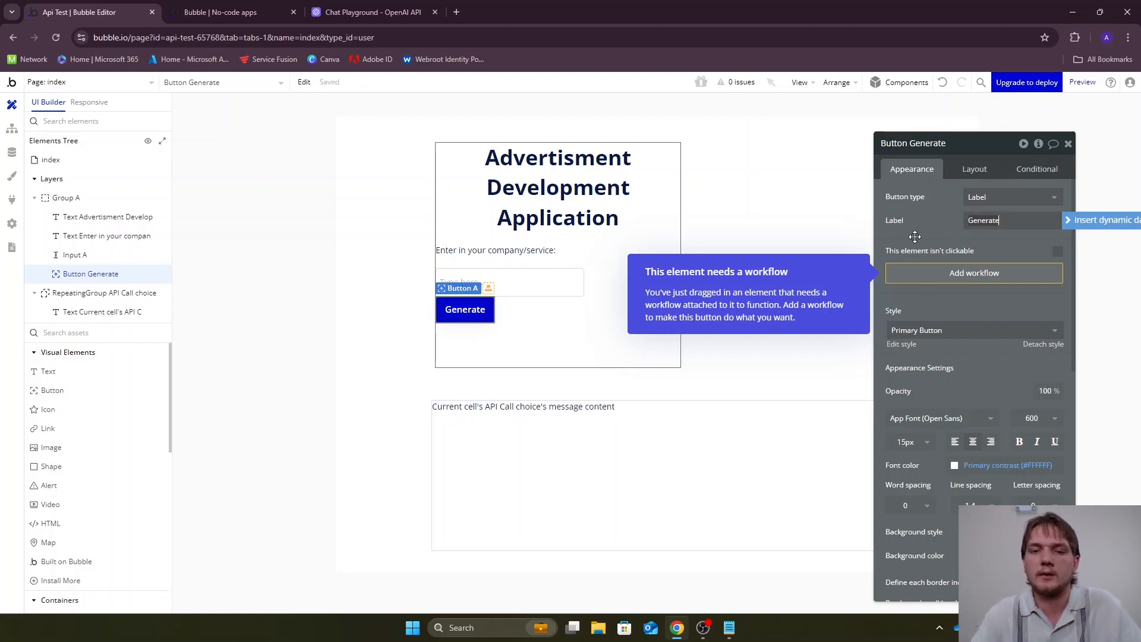
Make the API Call choice repeating group not visible on page load and check the page in preview
left_click(705, 429)
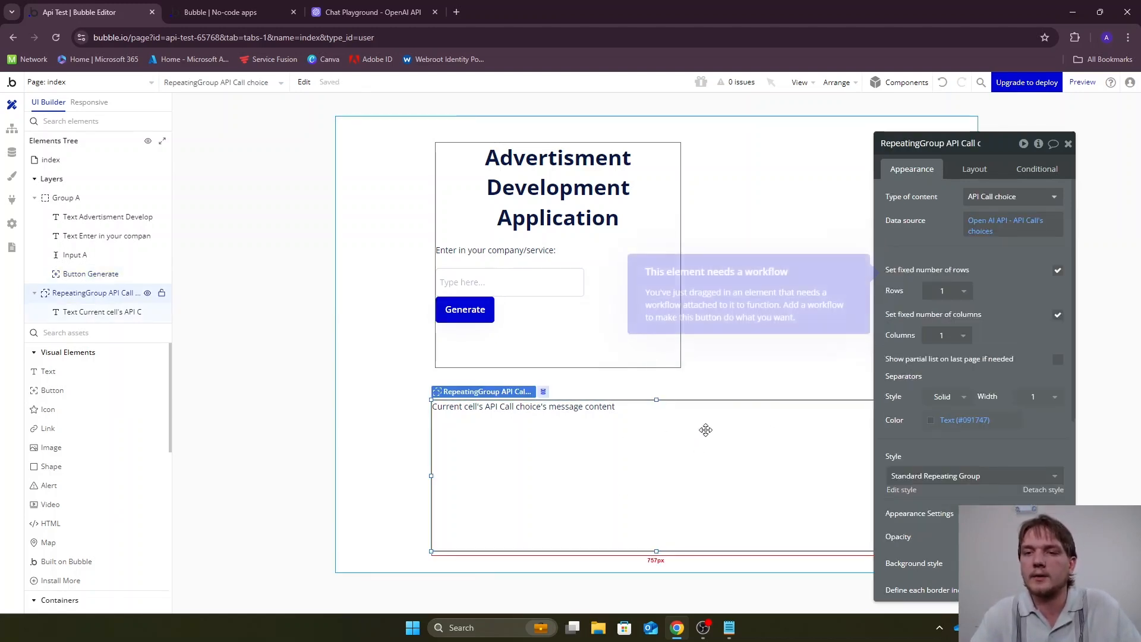
left_click(977, 171)
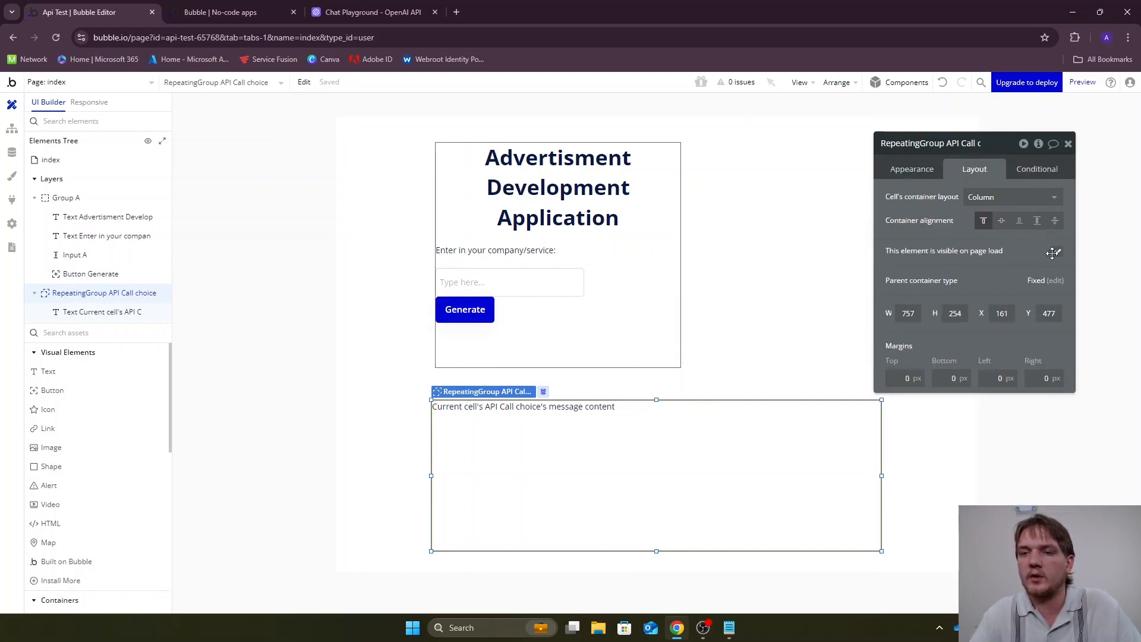
left_click(1056, 255)
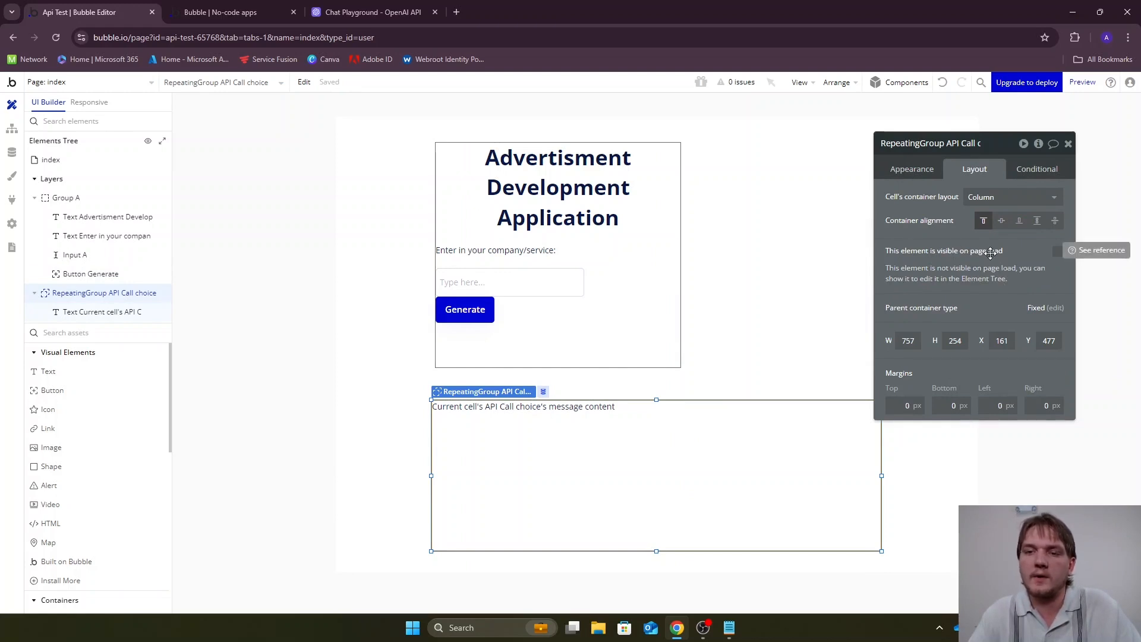
left_click(1076, 83)
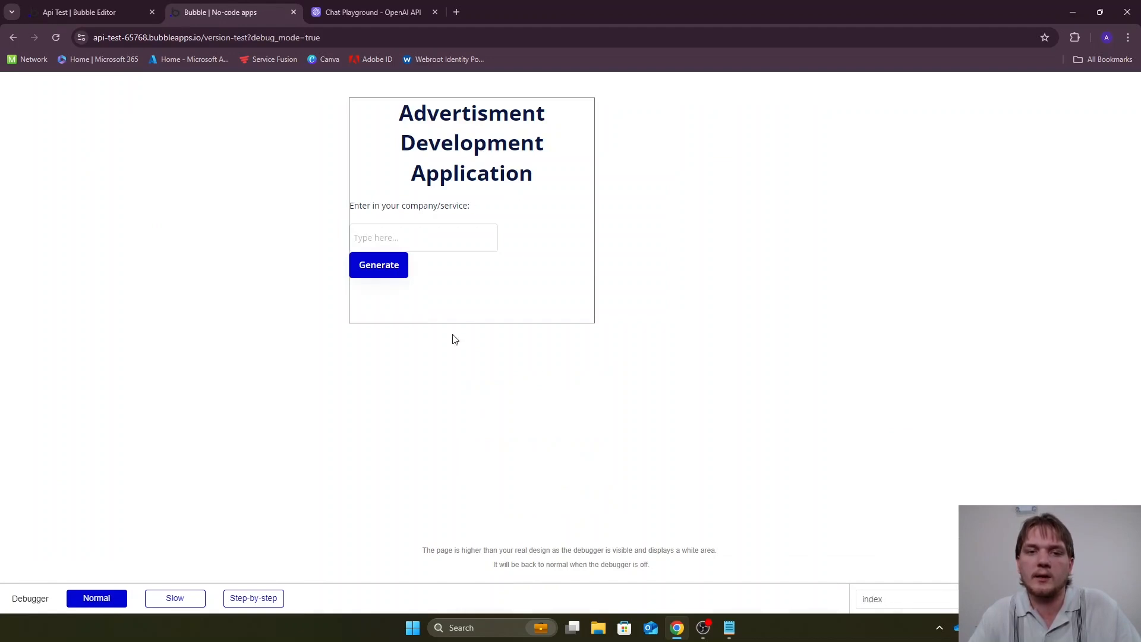
left_click(121, 6)
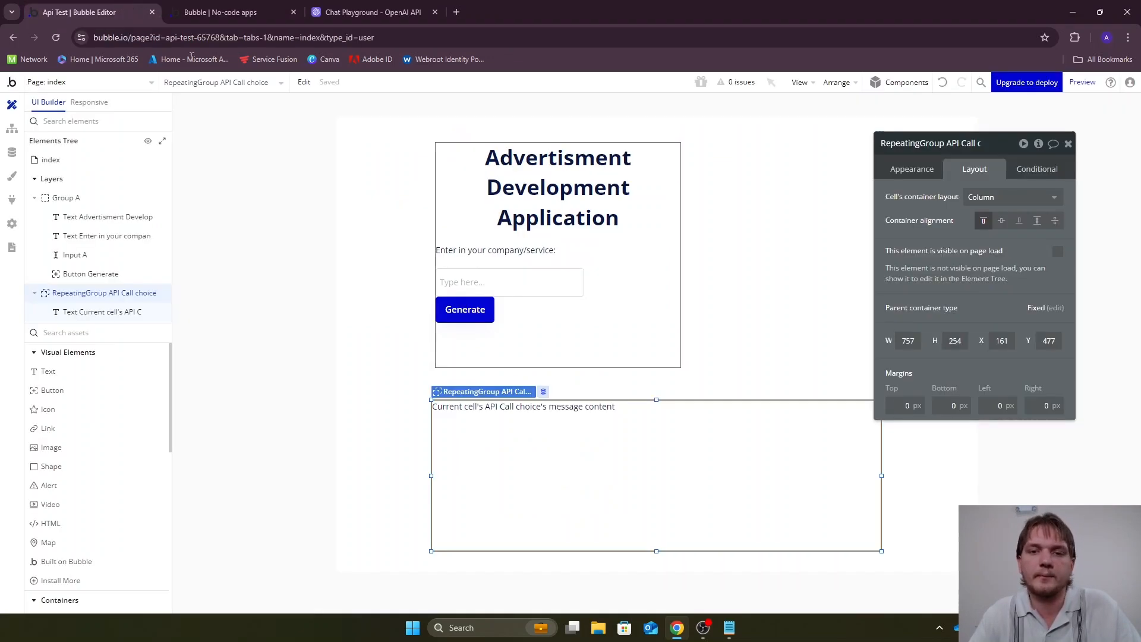
Add a workflow to the Generate button with a Show action targeting the API Call choice repeating group
left_click(465, 309)
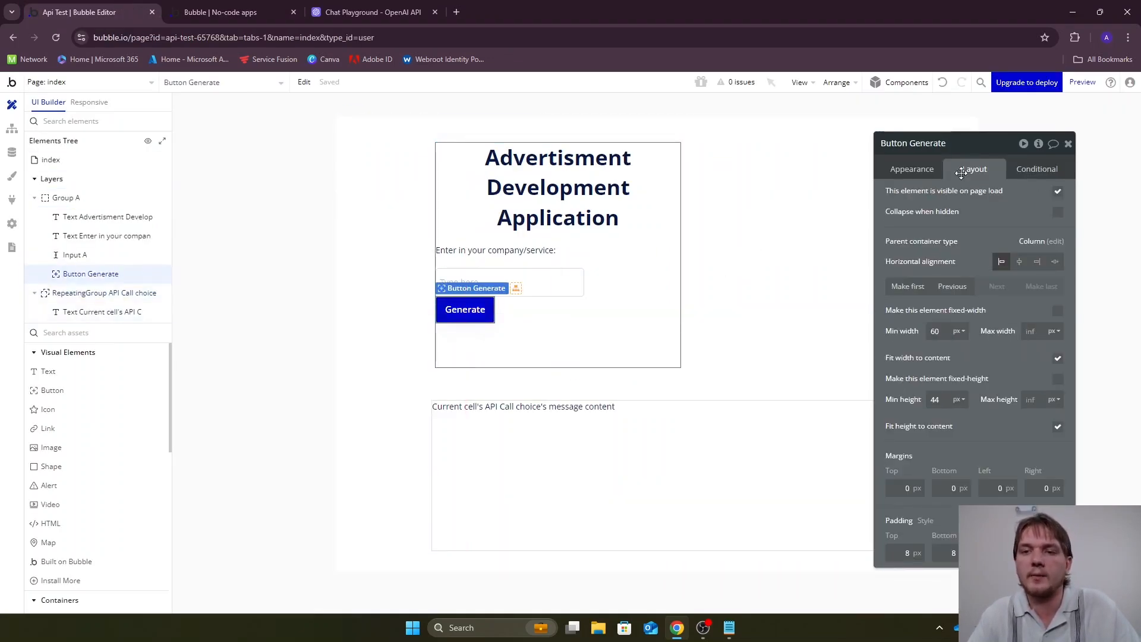
left_click(919, 170)
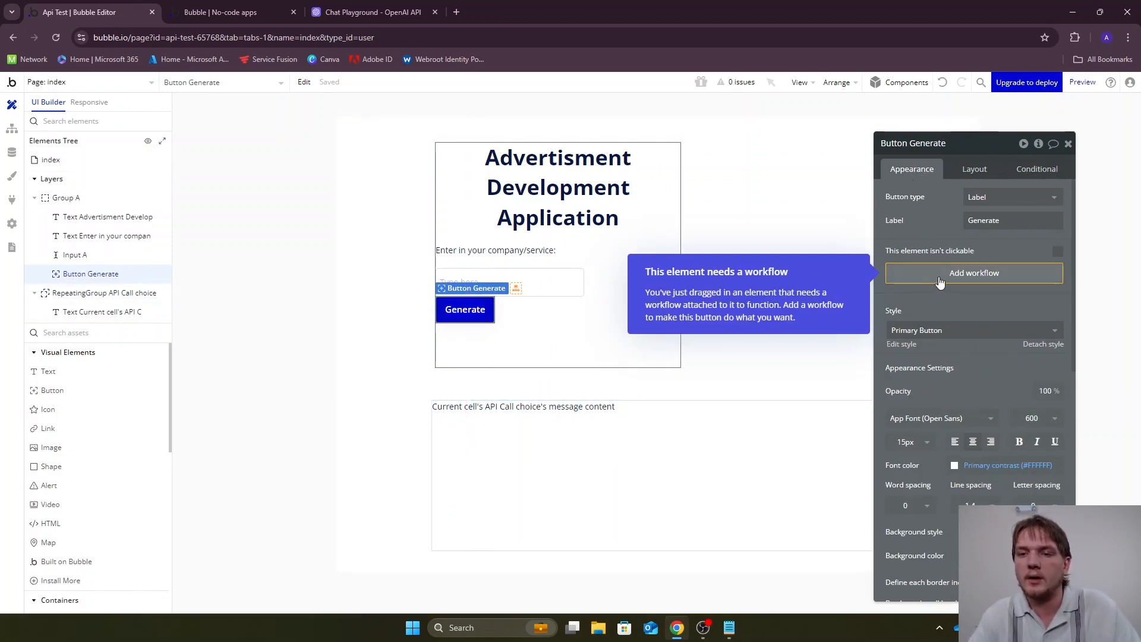
left_click(979, 278)
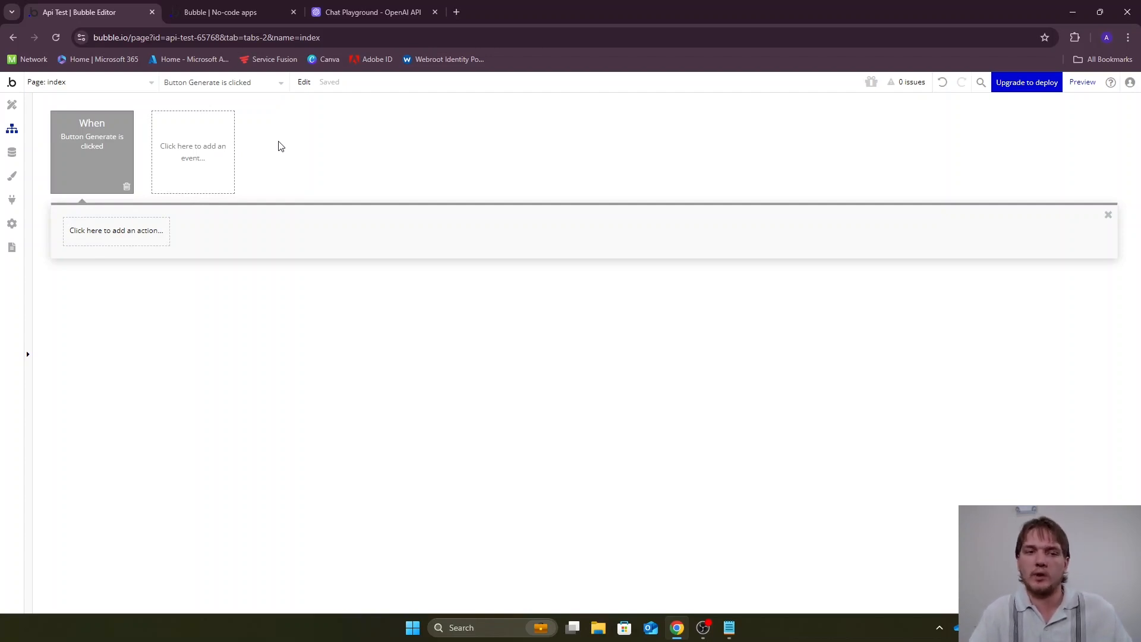
mouse_move(79, 129)
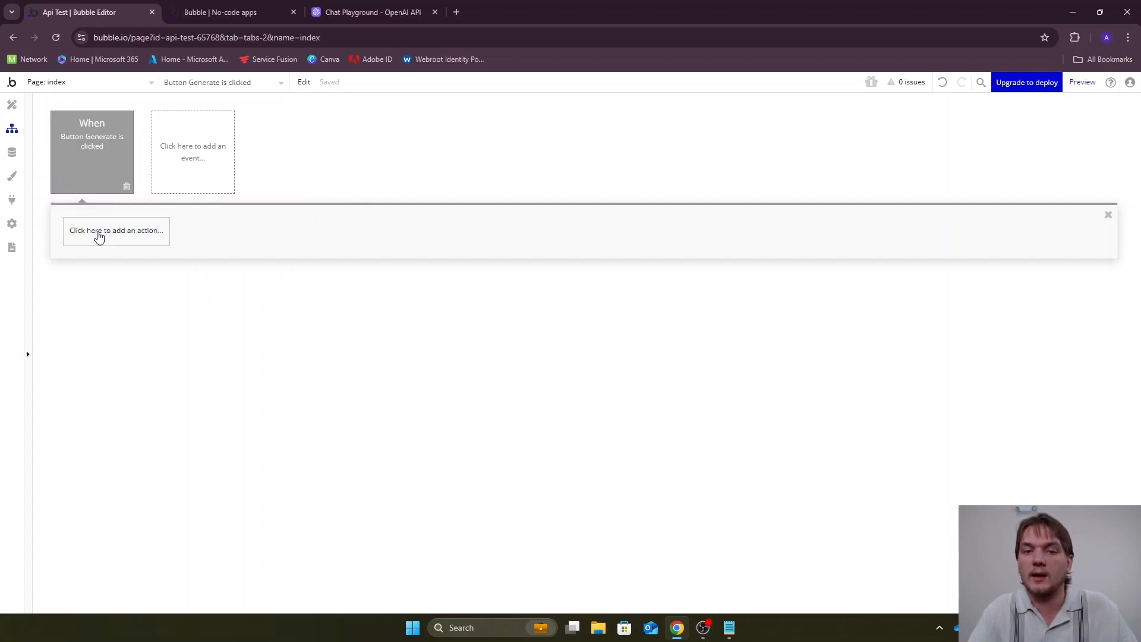
left_click(99, 237)
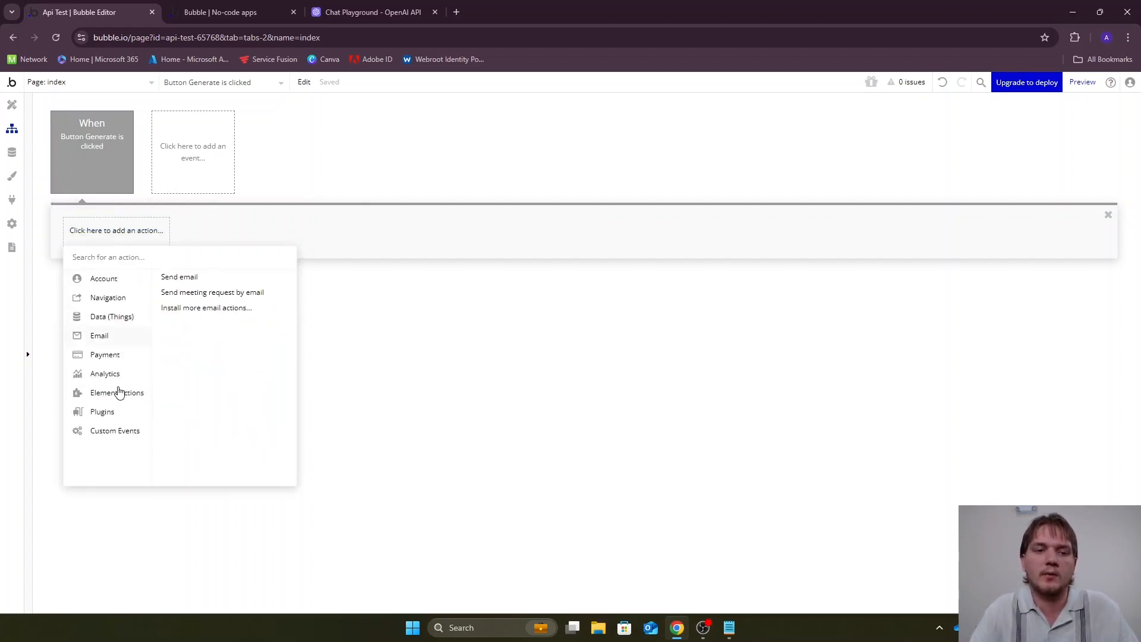
mouse_move(117, 395)
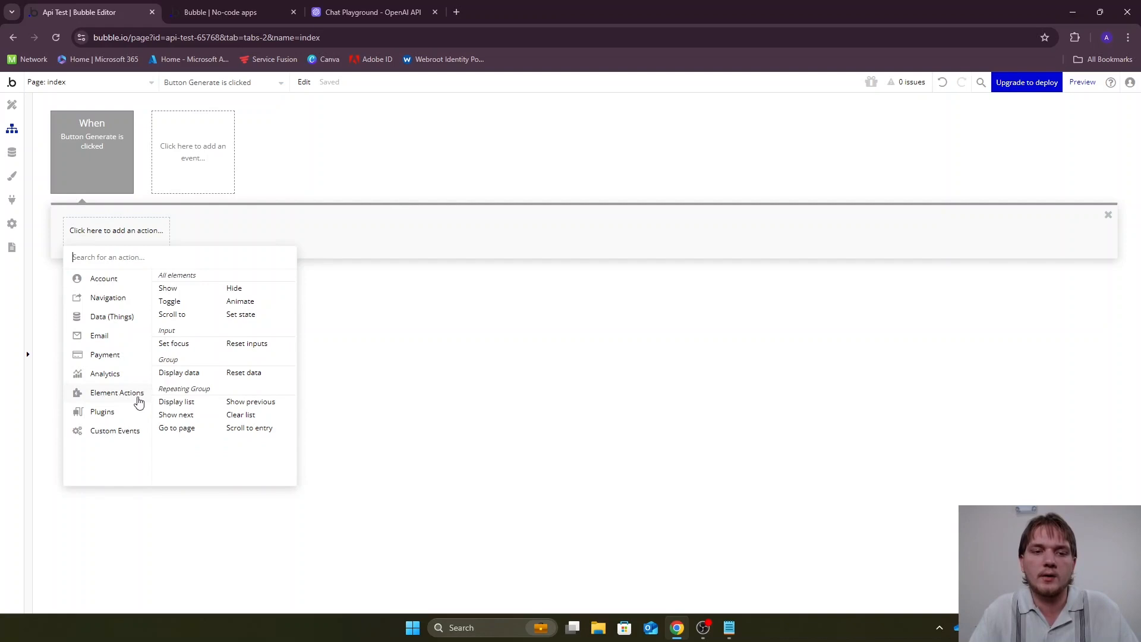
left_click(170, 289)
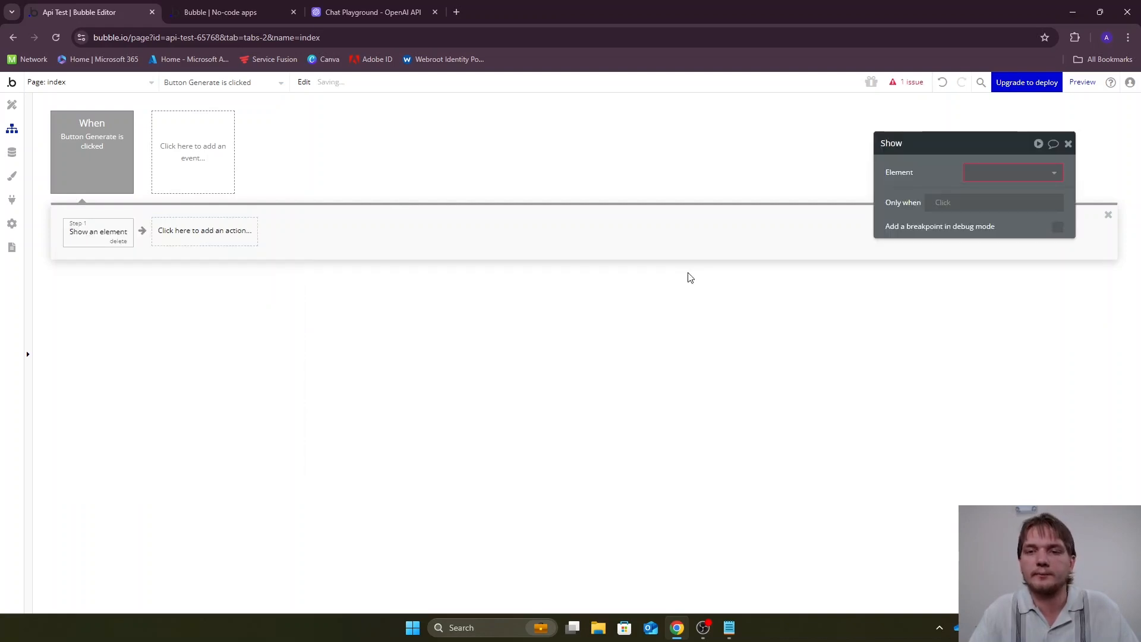
left_click(1047, 173)
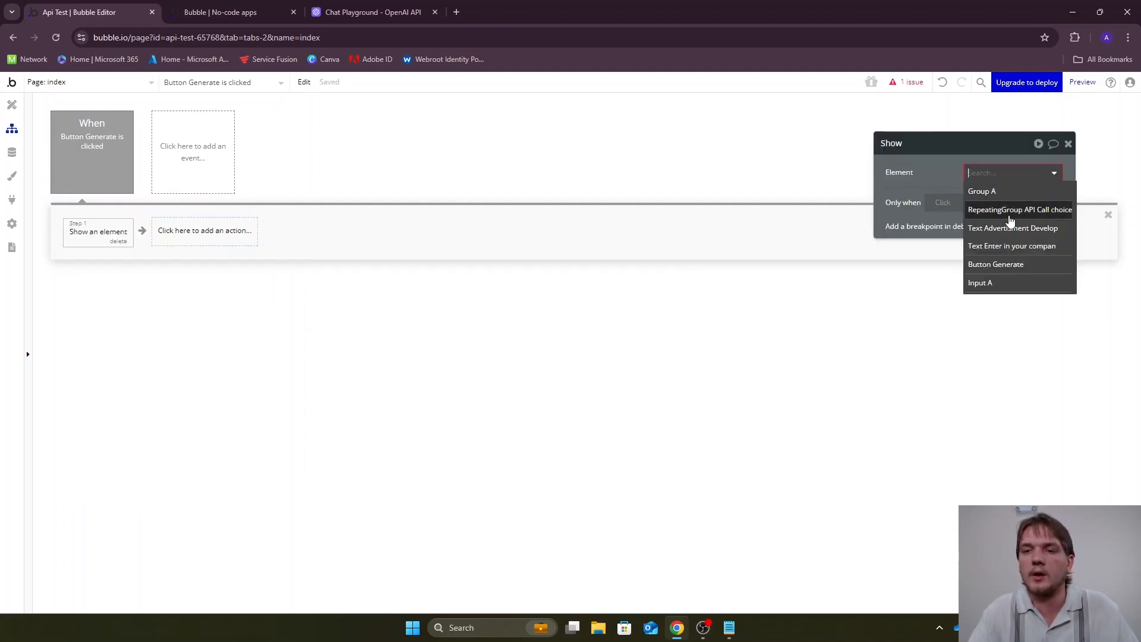
left_click(1004, 211)
Preview the page, generate an ad for "HVAC", read through the generated text and return to the editor
mouse_move(107, 147)
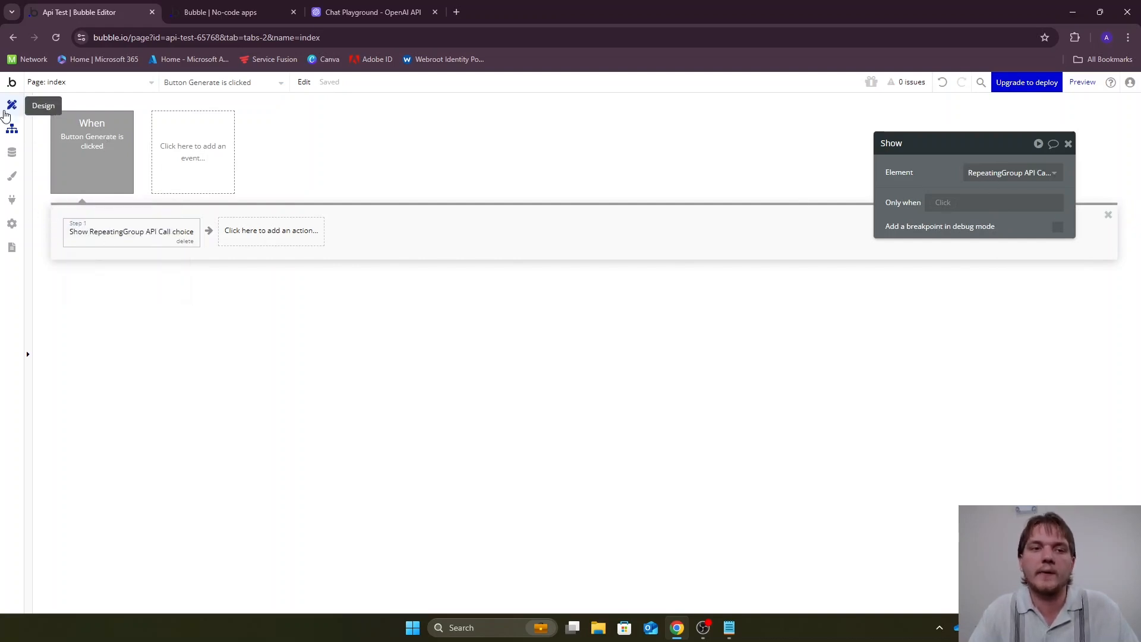
left_click(10, 107)
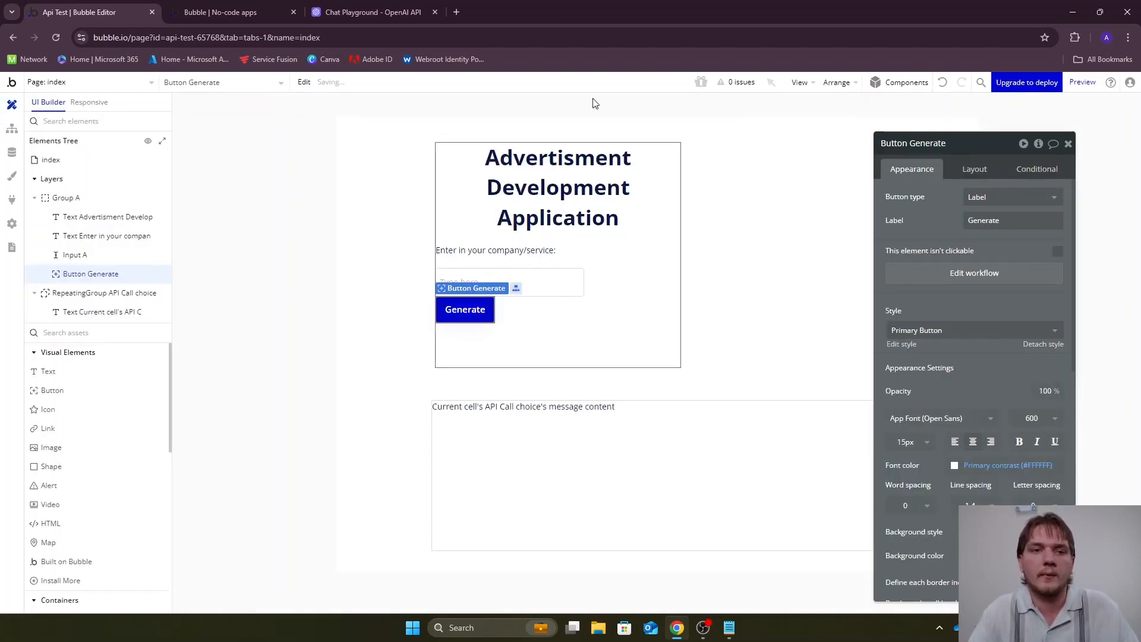
left_click(1082, 81)
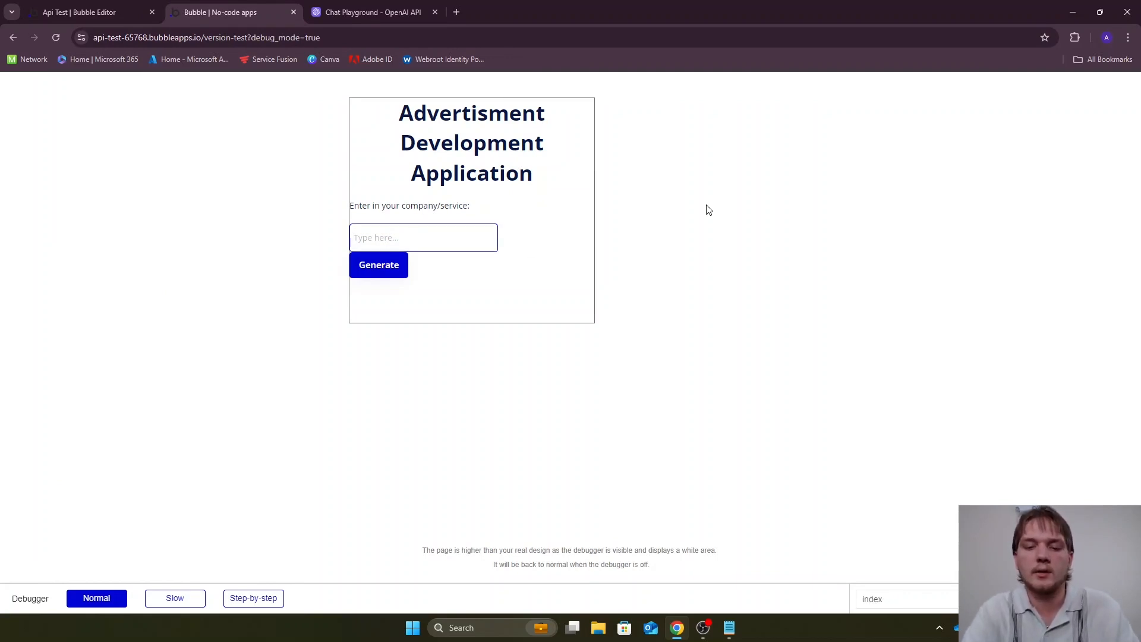
type("HVAC")
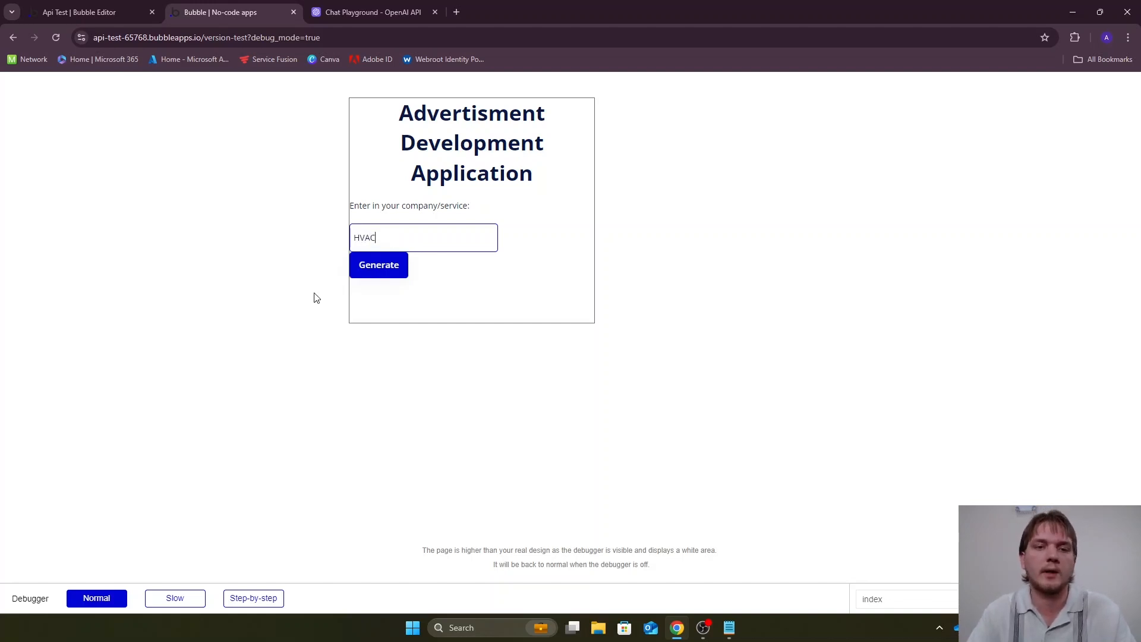
left_click(372, 269)
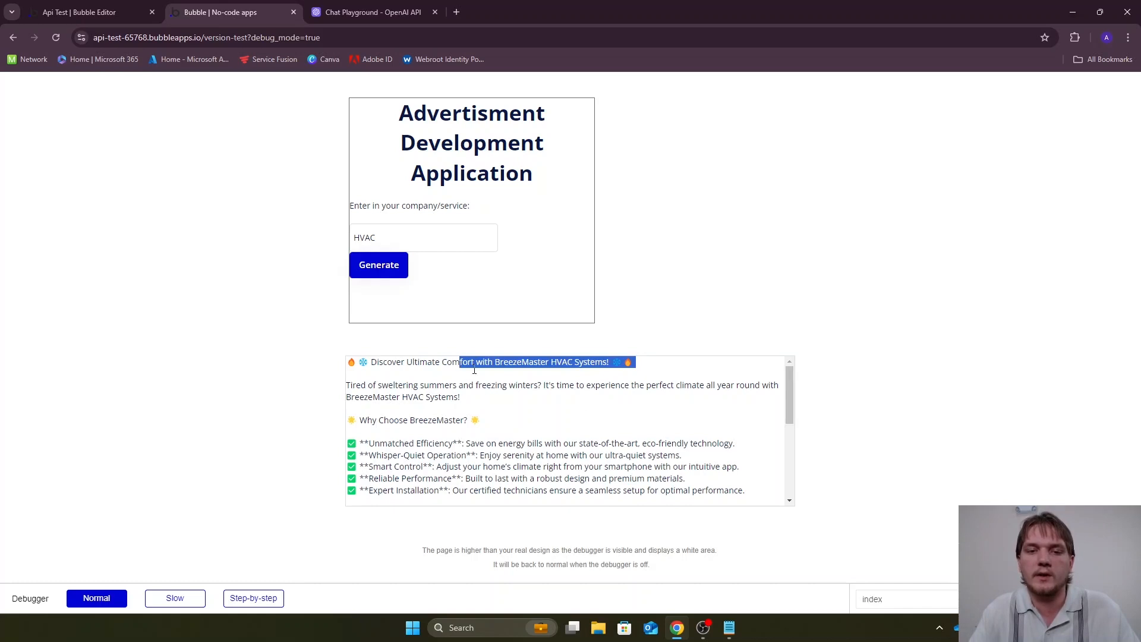
left_click(506, 381)
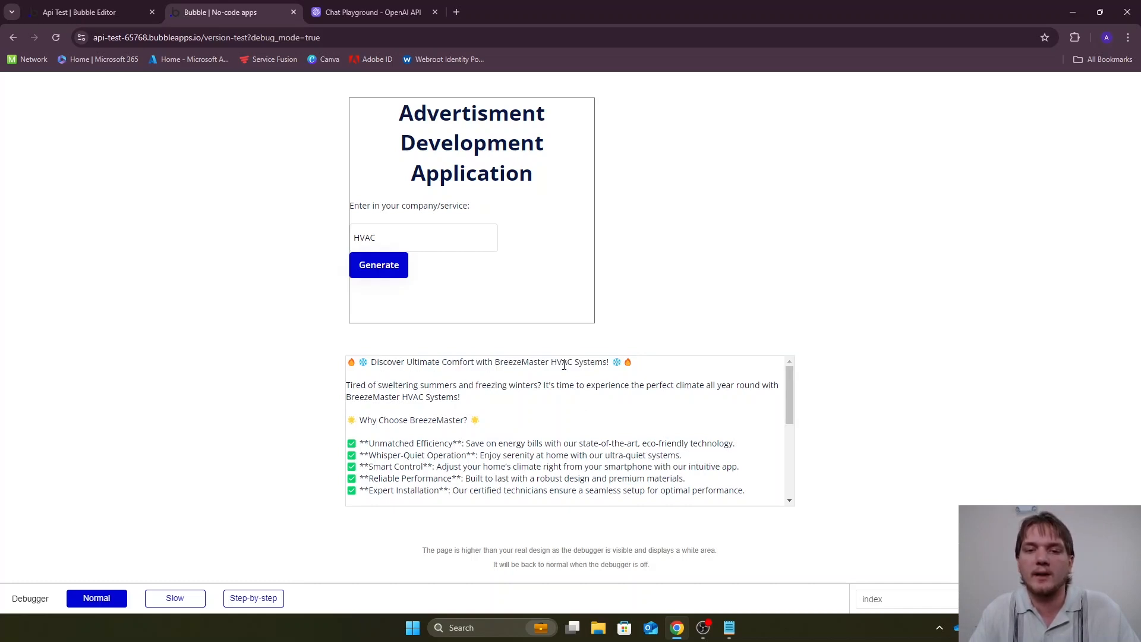
scroll(668, 404, "down", 5)
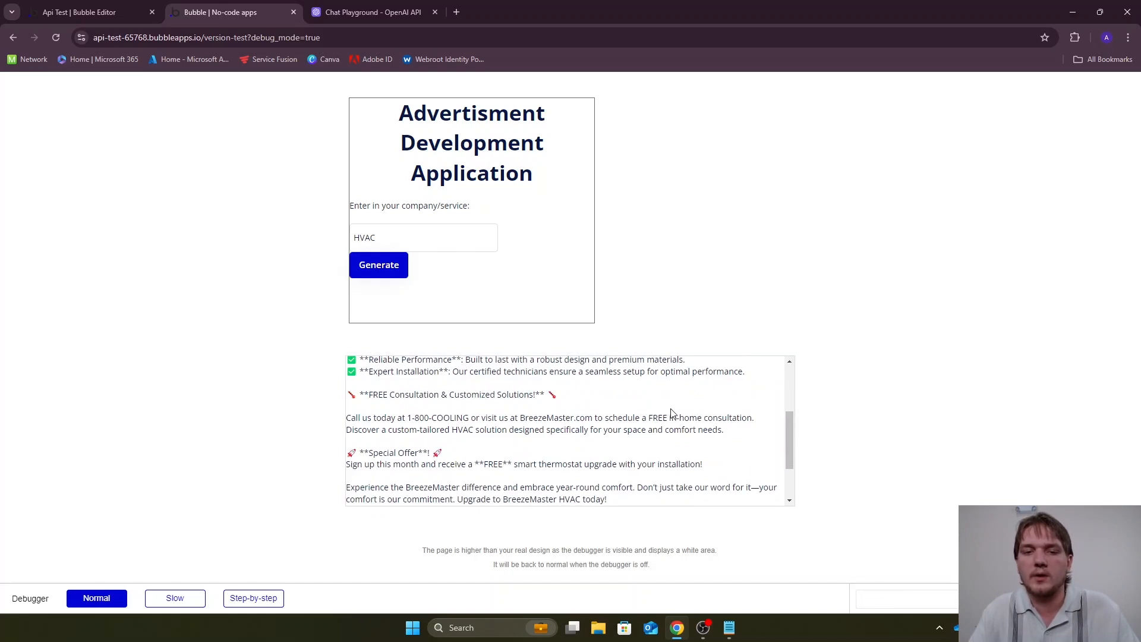
scroll(669, 405, "down", 1)
scroll(668, 405, "up", 6)
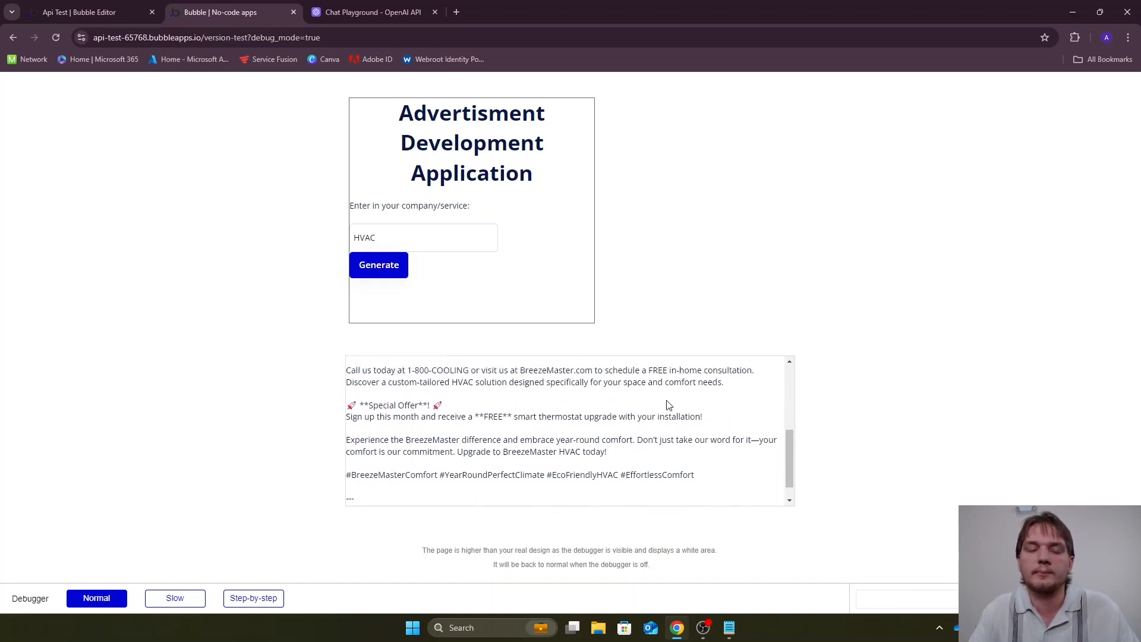
left_click(136, 9)
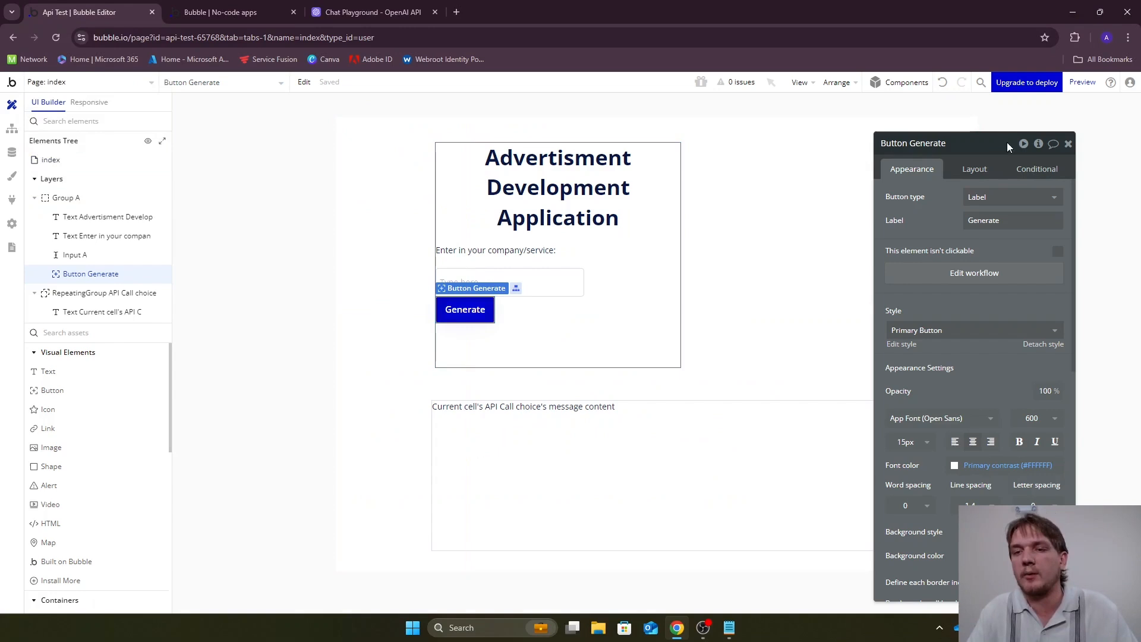
Set the font of the "Advertisment Development Application" title to Josefin Sans
left_click_drag(1004, 140, 1112, 128)
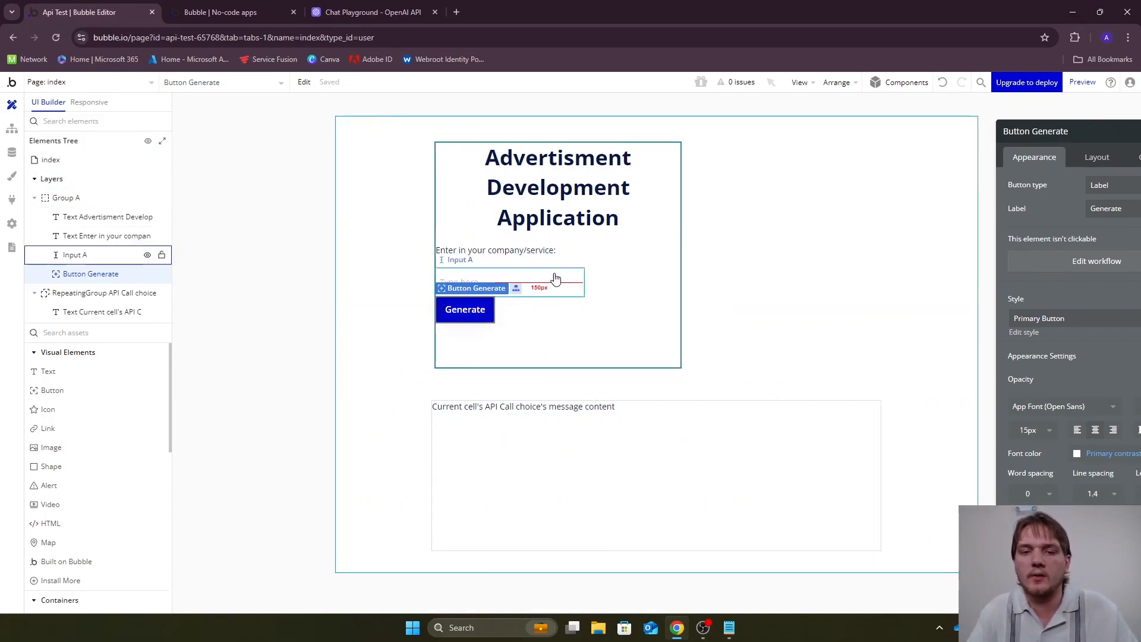
left_click_drag(1096, 138, 1047, 170)
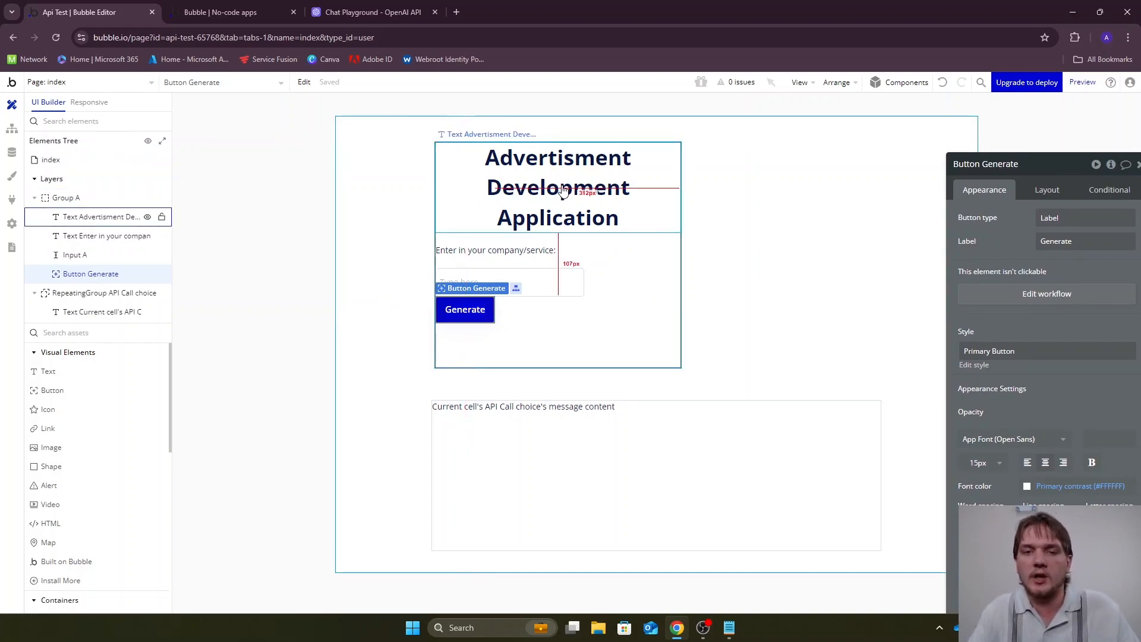
left_click(582, 201)
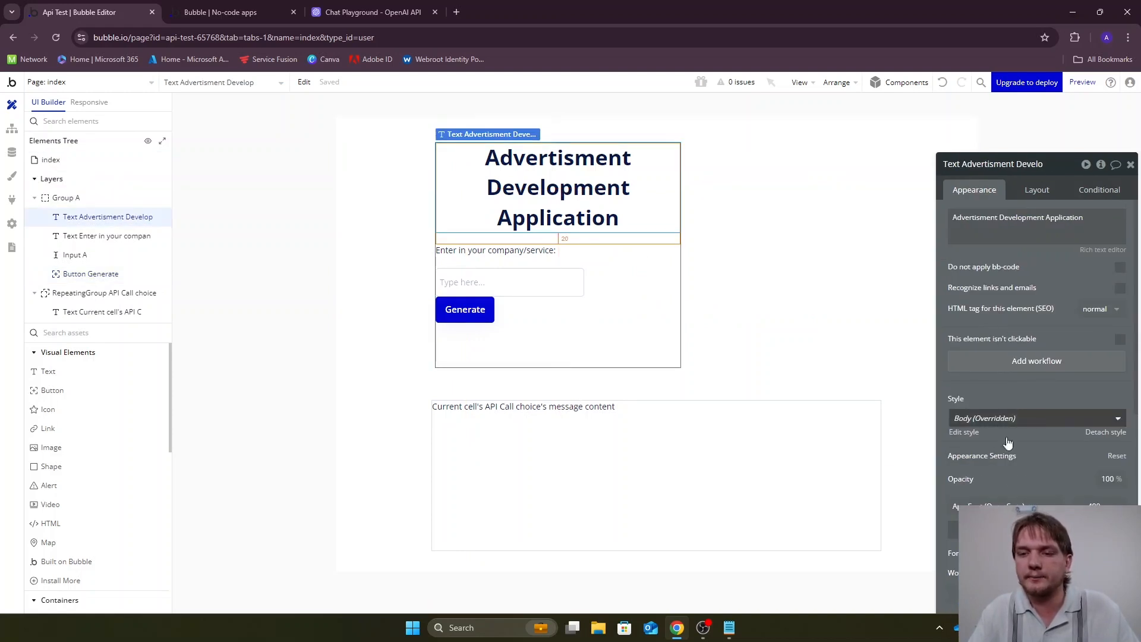
left_click(1008, 505)
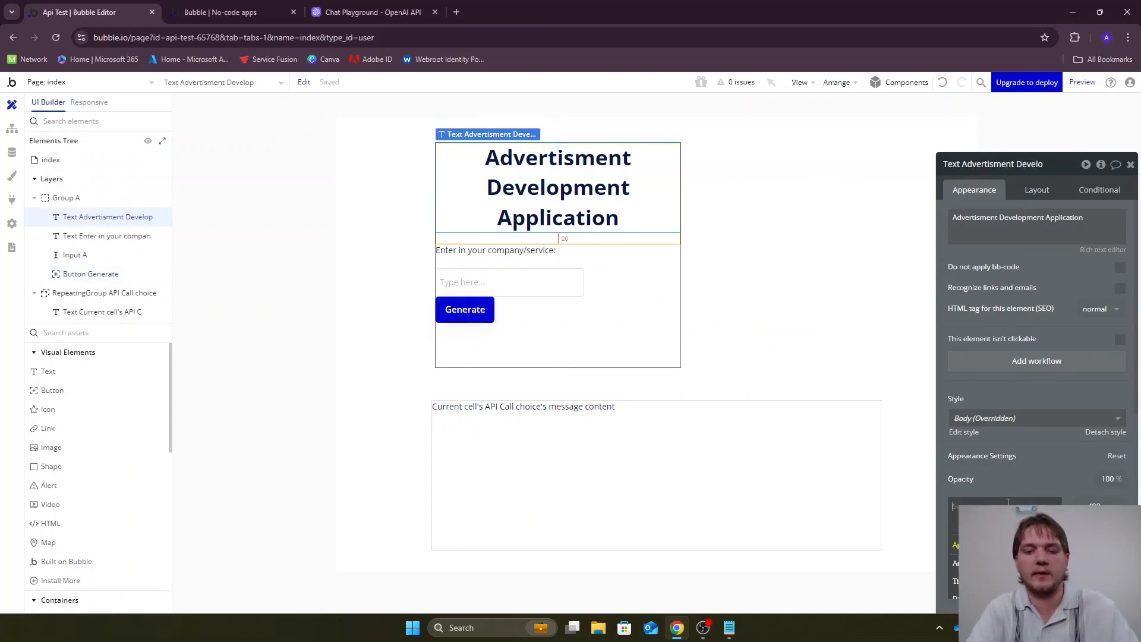
type("Jo")
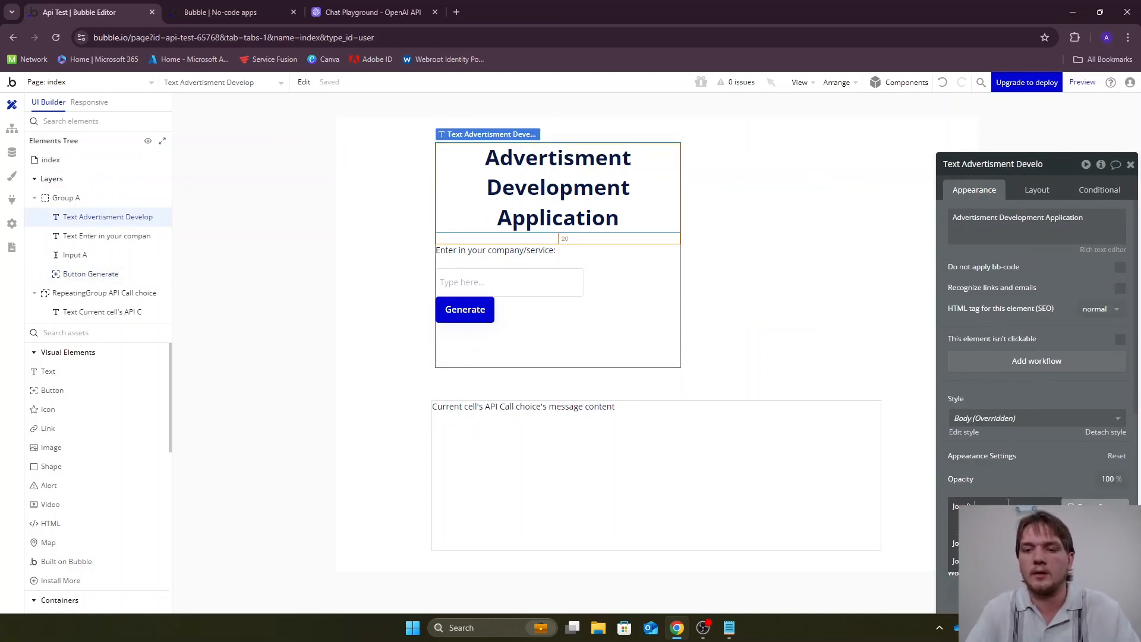
left_click(980, 543)
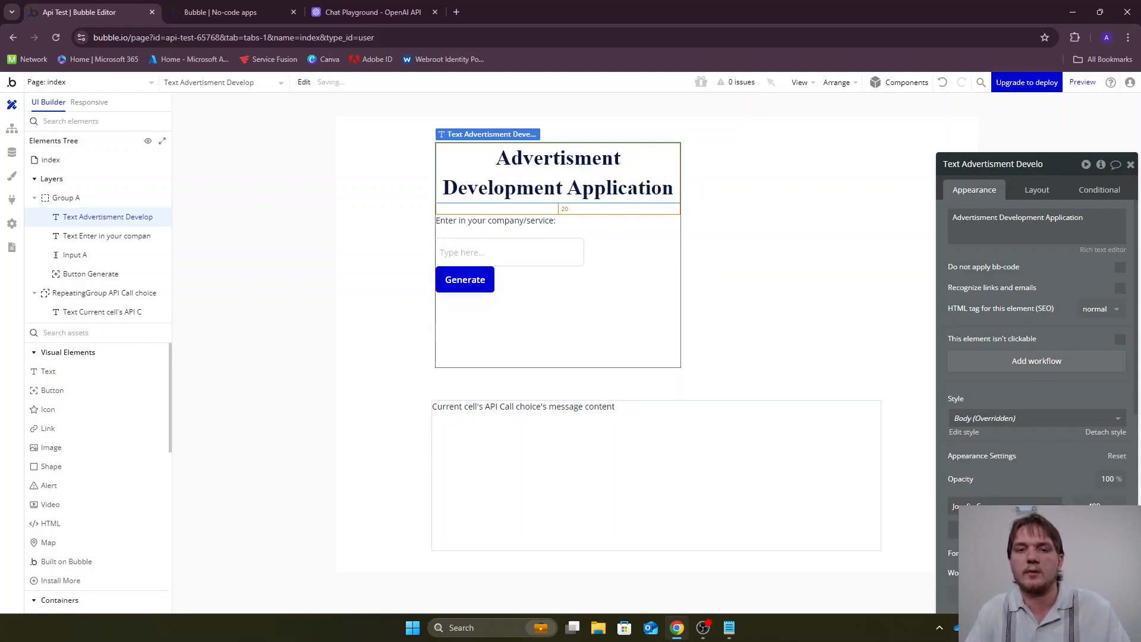
left_click(306, 189)
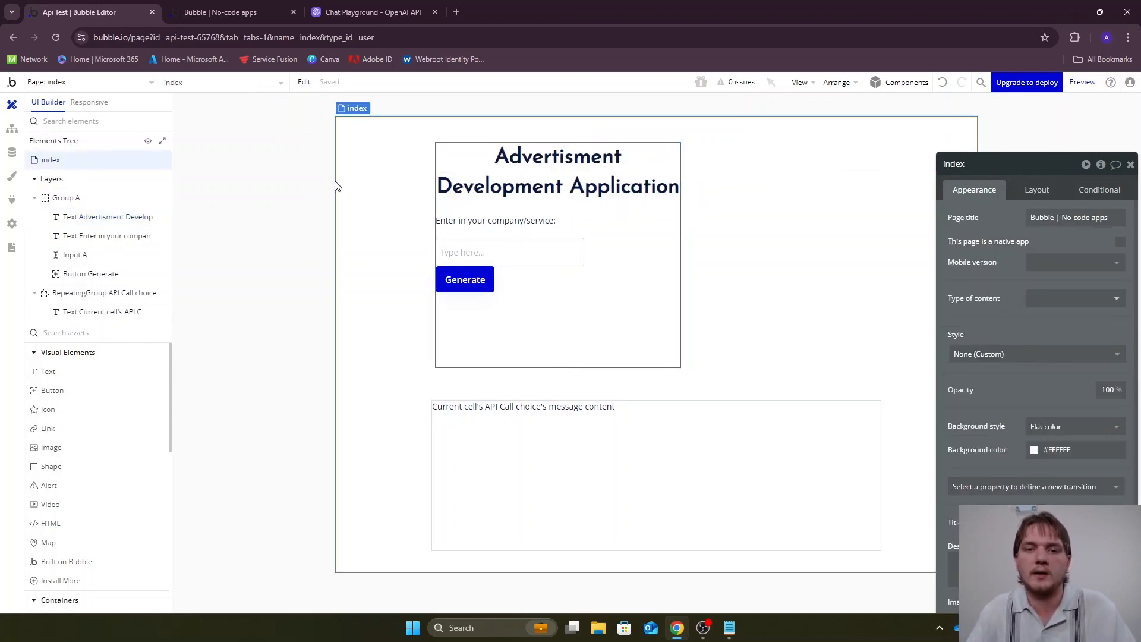
Give the company/service input in Group A a bottom margin of 20 px
left_click(521, 257)
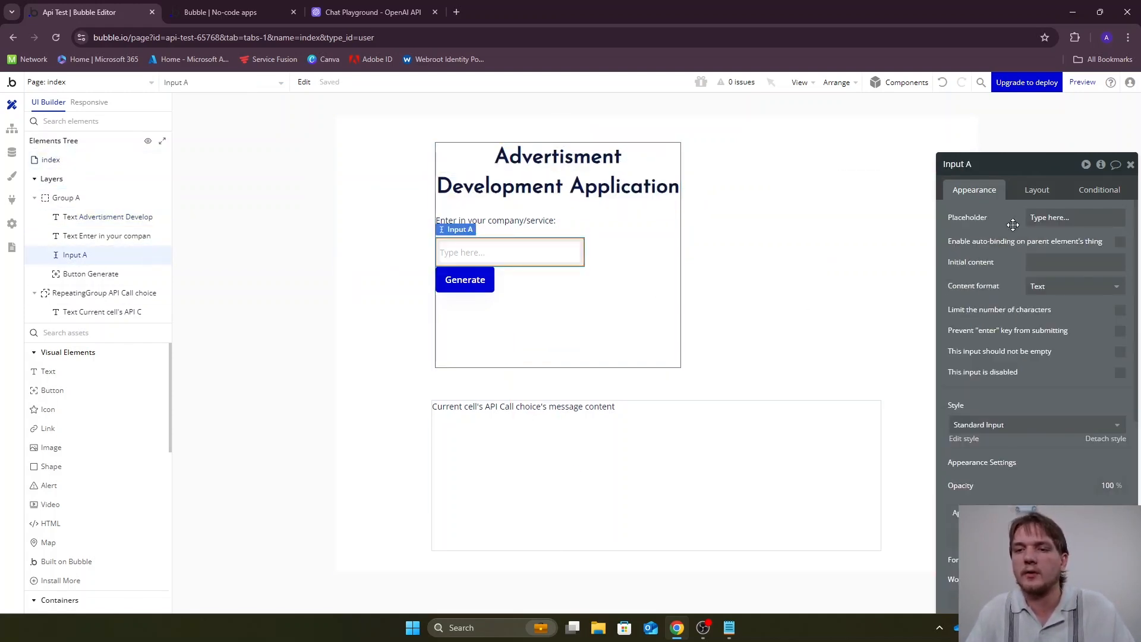
left_click(1032, 191)
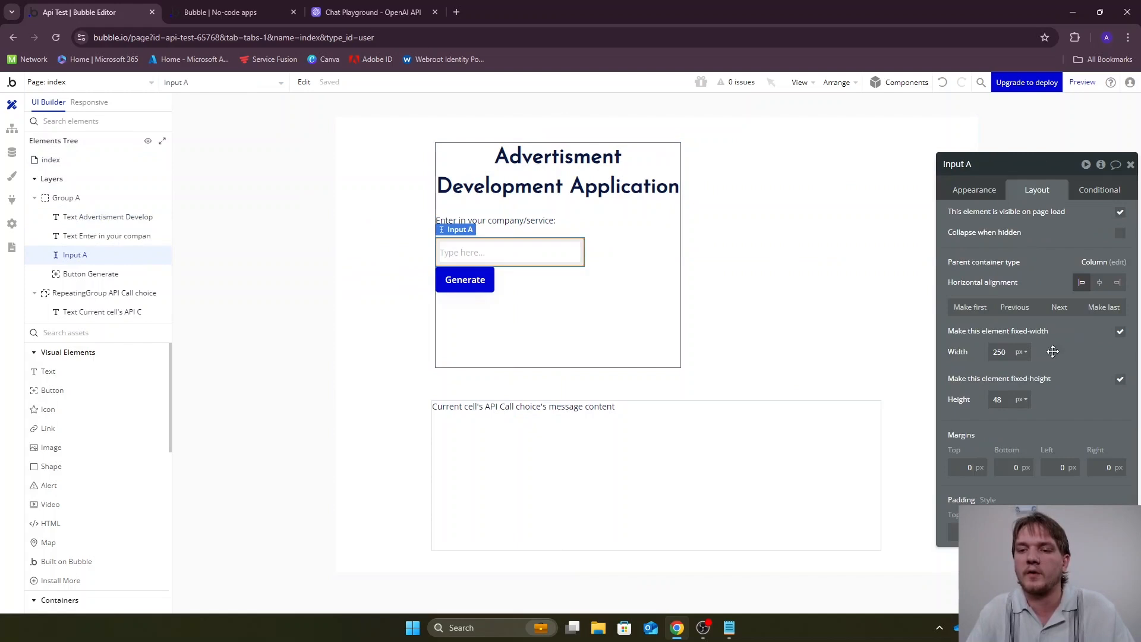
left_click(1015, 467)
type("2")
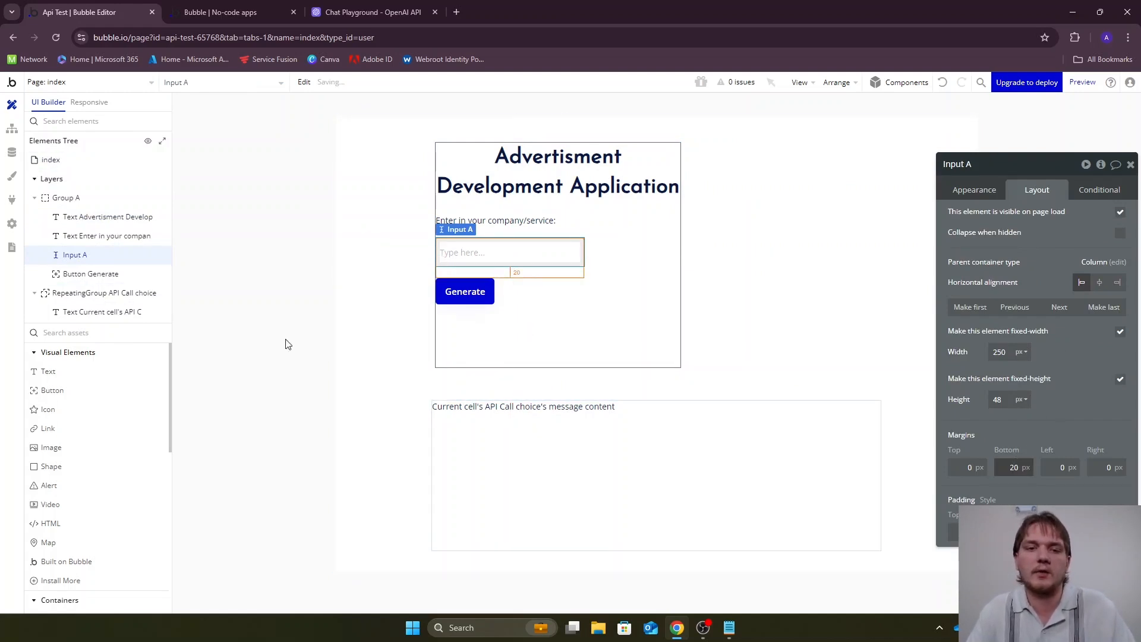
Set the index page's background color to light gray #EFEFEF
left_click(280, 332)
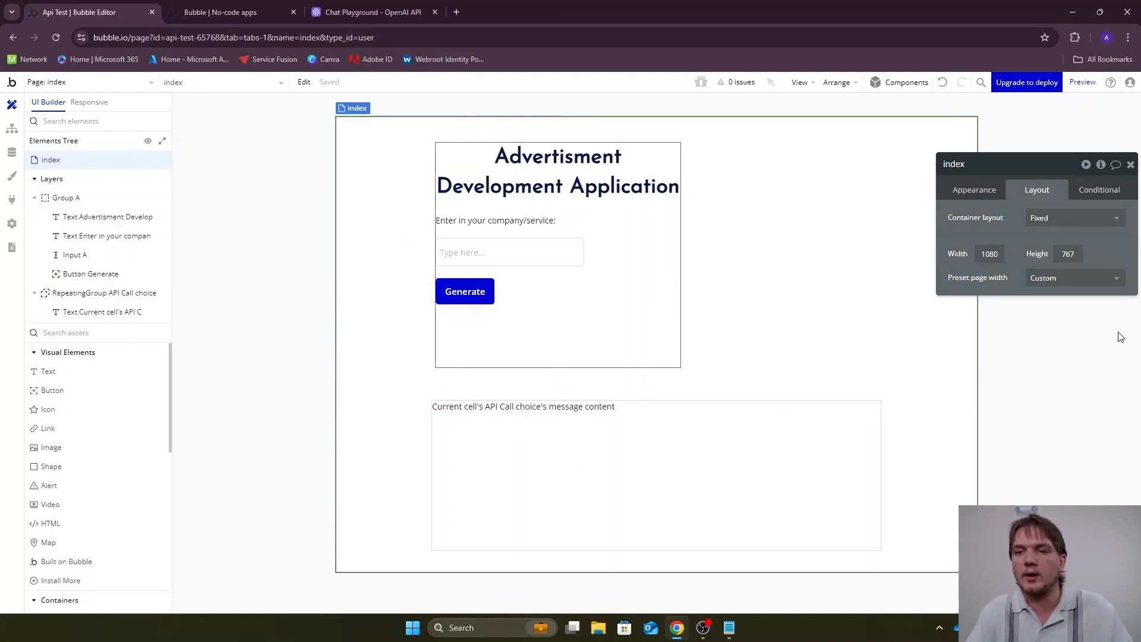
left_click(975, 190)
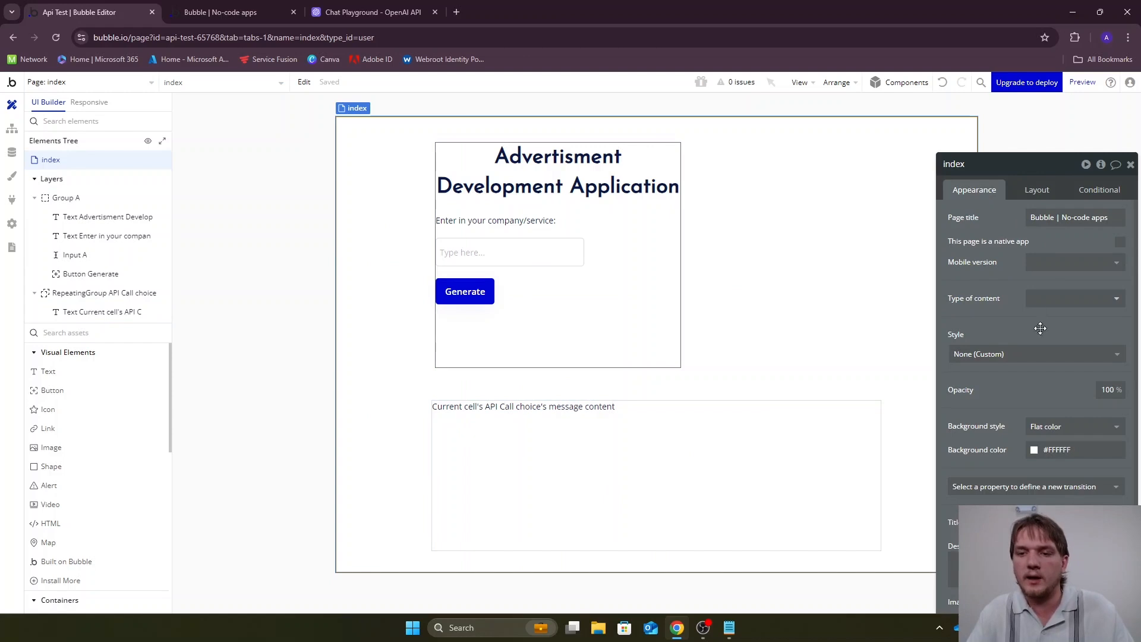
left_click(1087, 450)
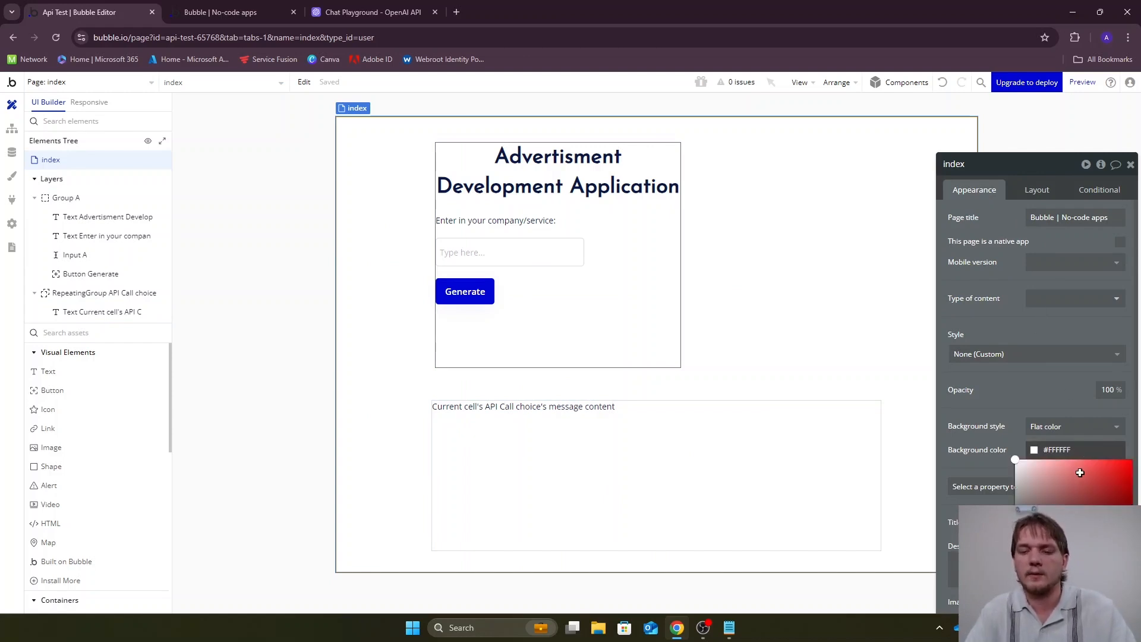
left_click(1080, 472)
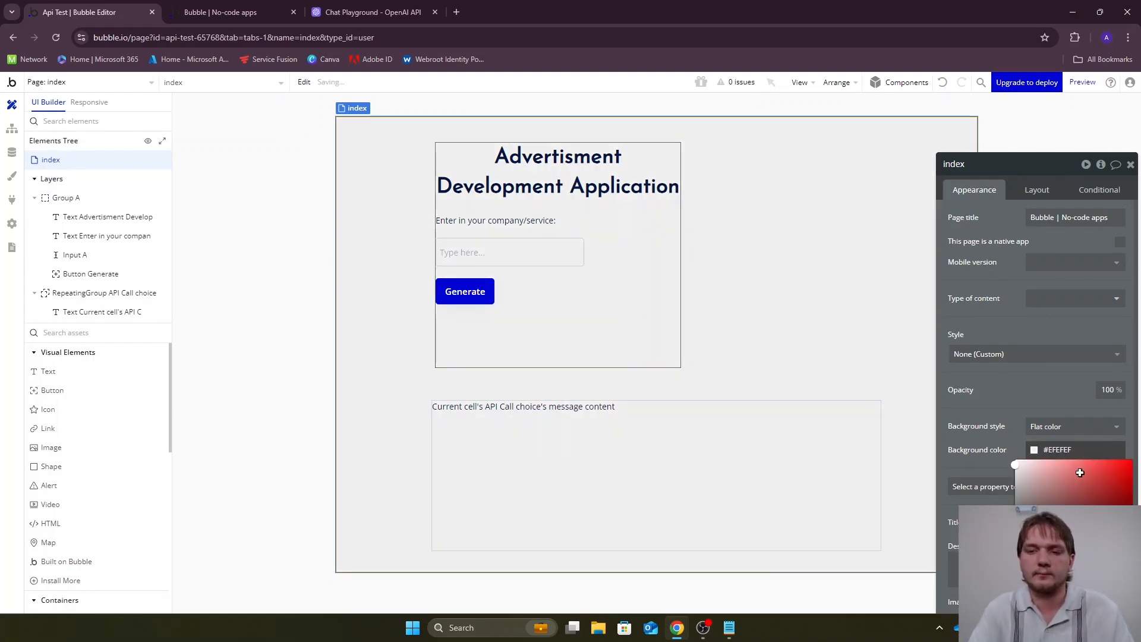
Set Group A's border color to #FFFFFF
left_click(601, 315)
scroll(1051, 421, "down", 1)
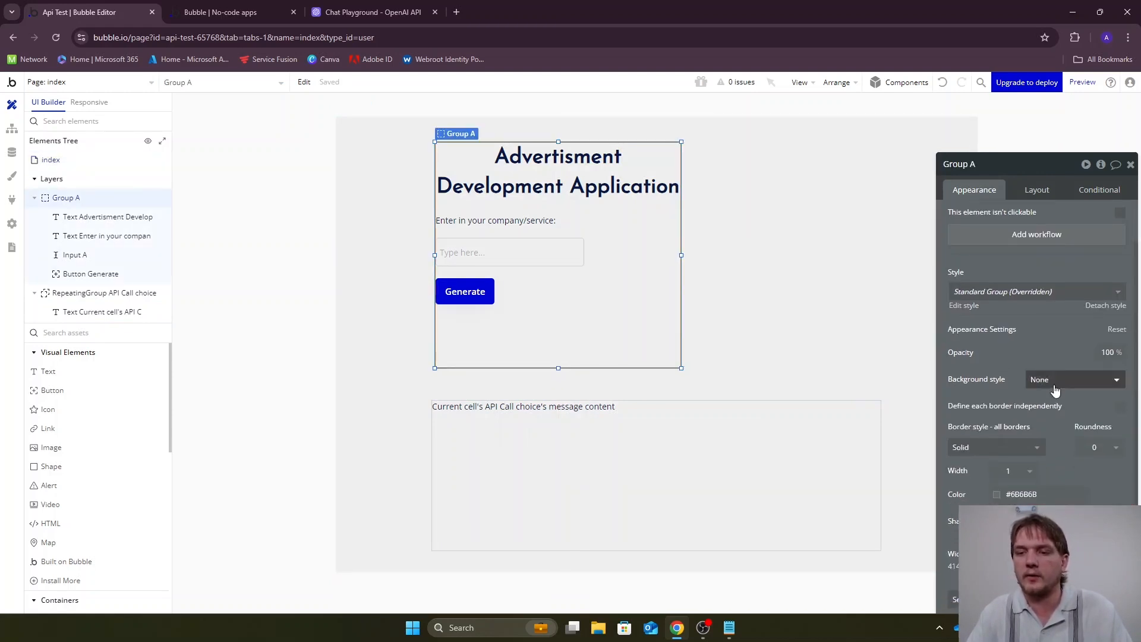
left_click(1037, 493)
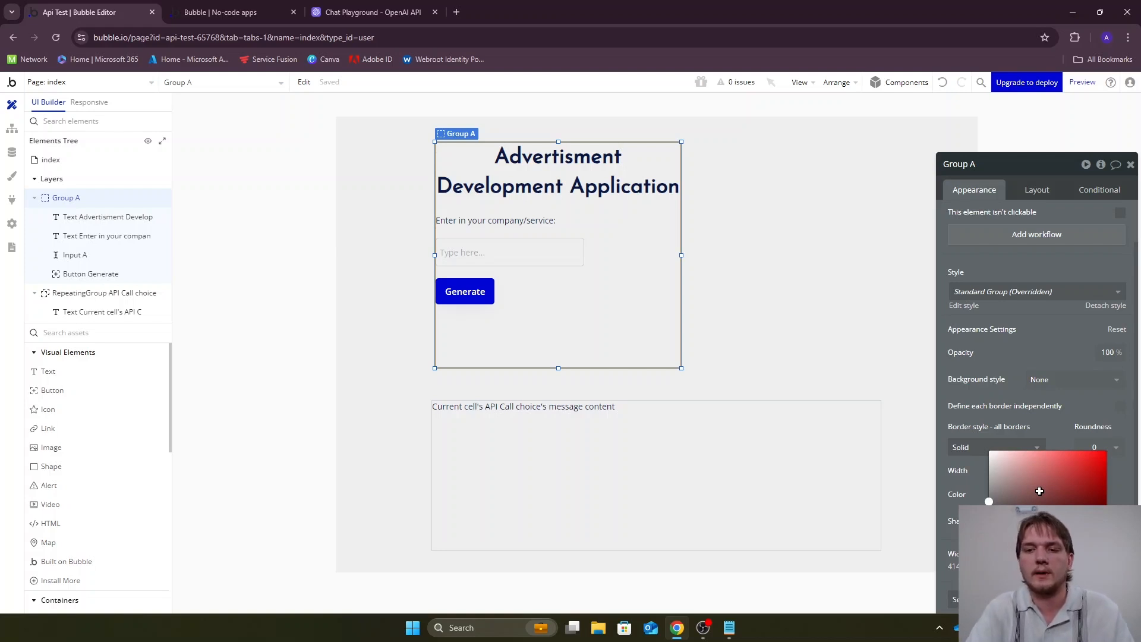
key("BackSpace")
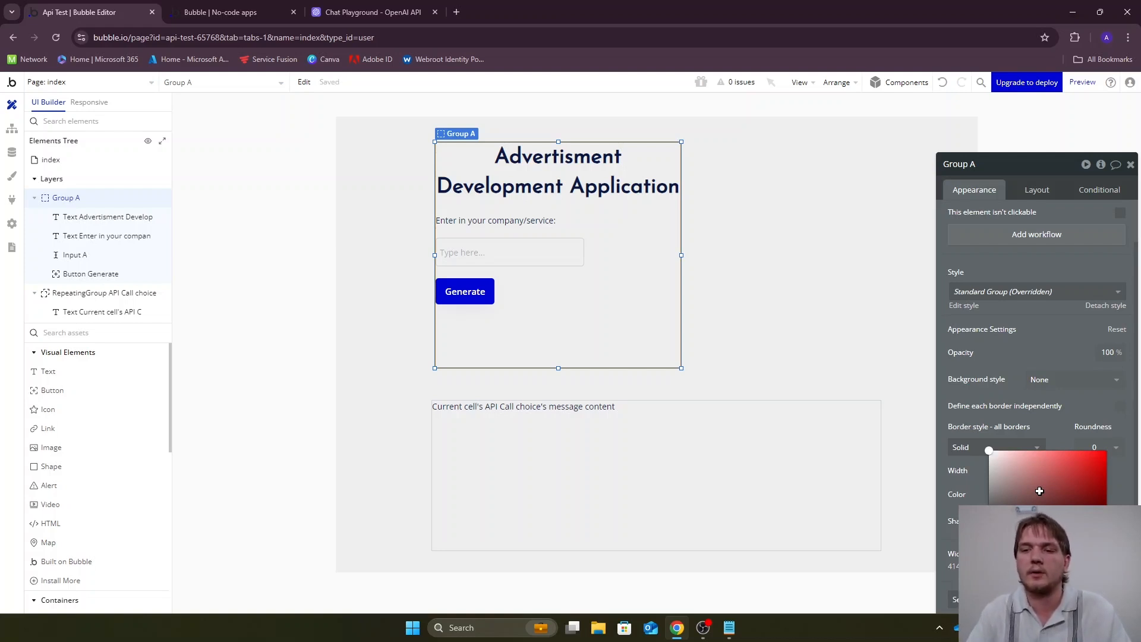
left_click(291, 321)
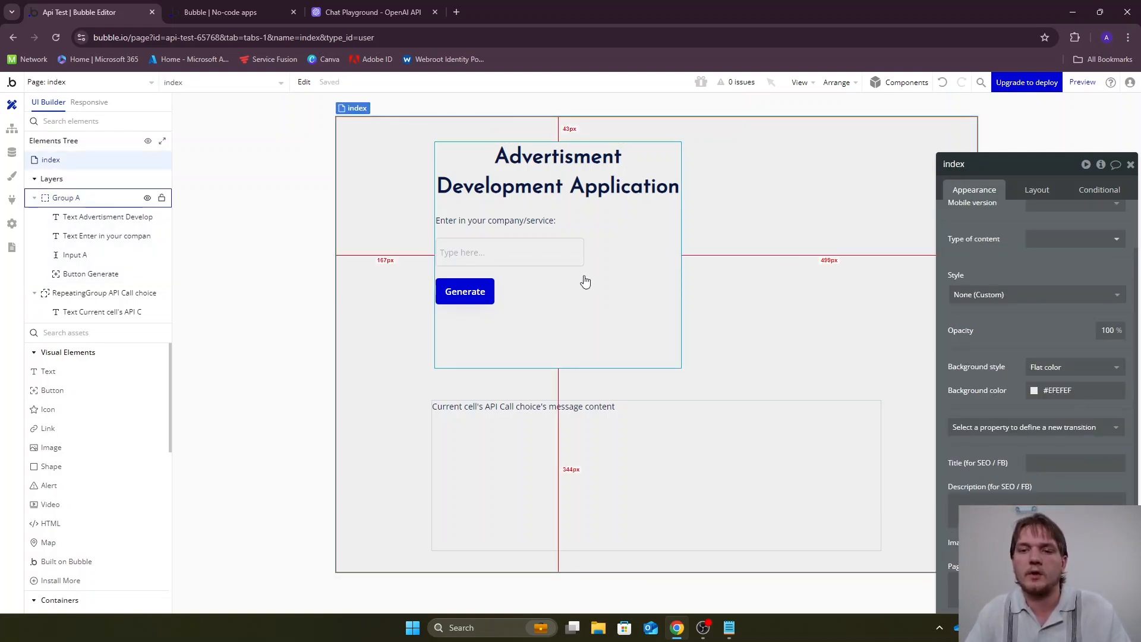
Give Group A and the API Call choice repeating group a flat white background
left_click(635, 280)
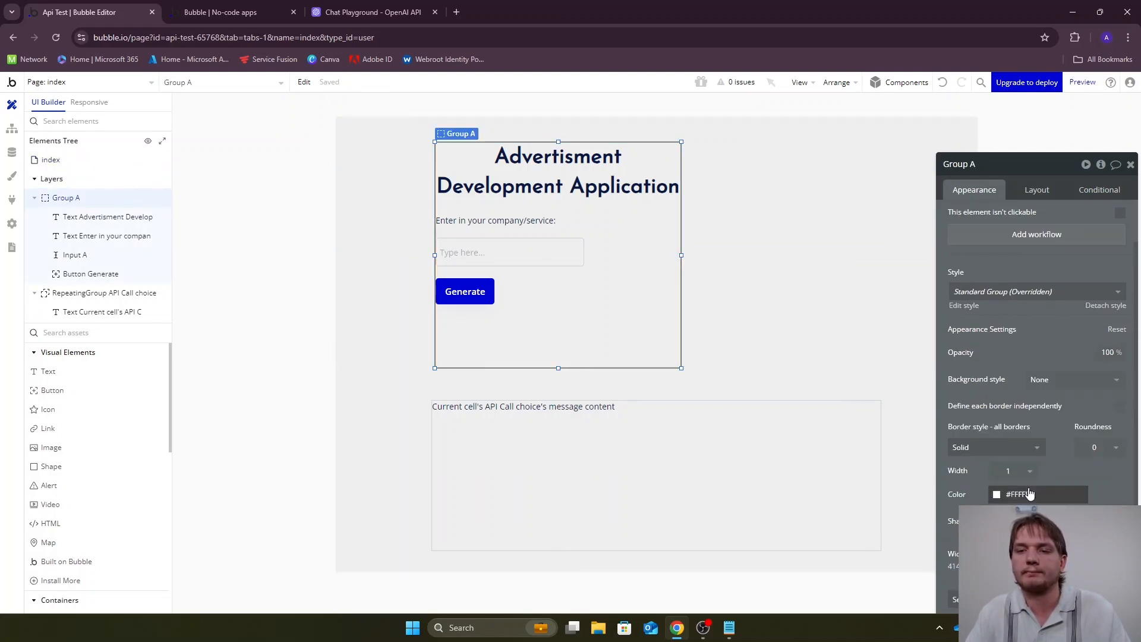
left_click(1070, 380)
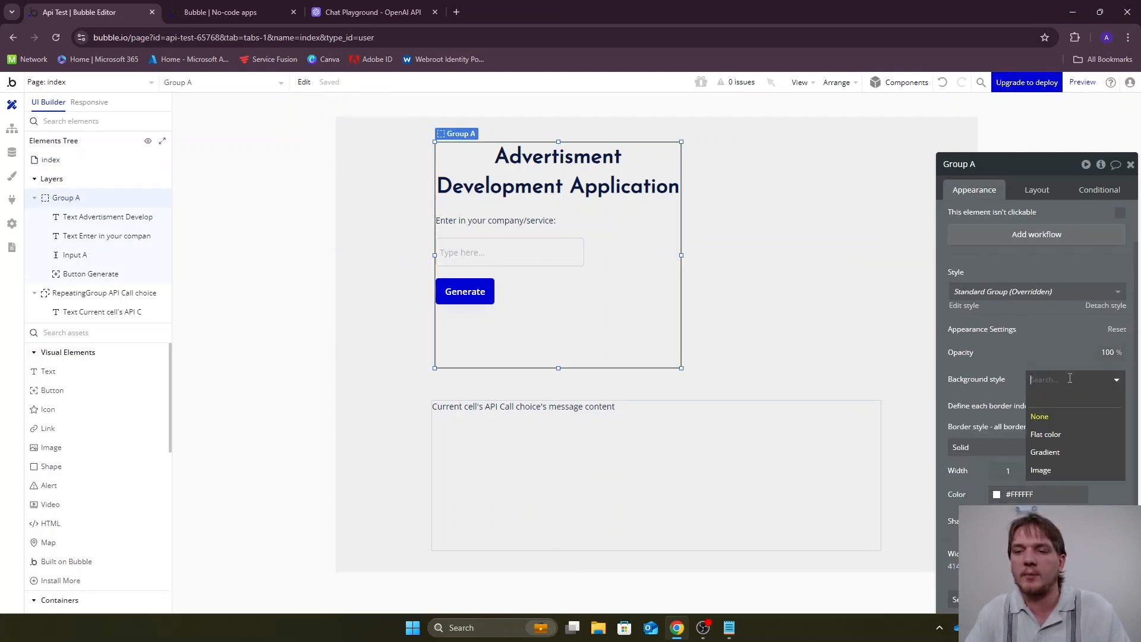
left_click(1069, 434)
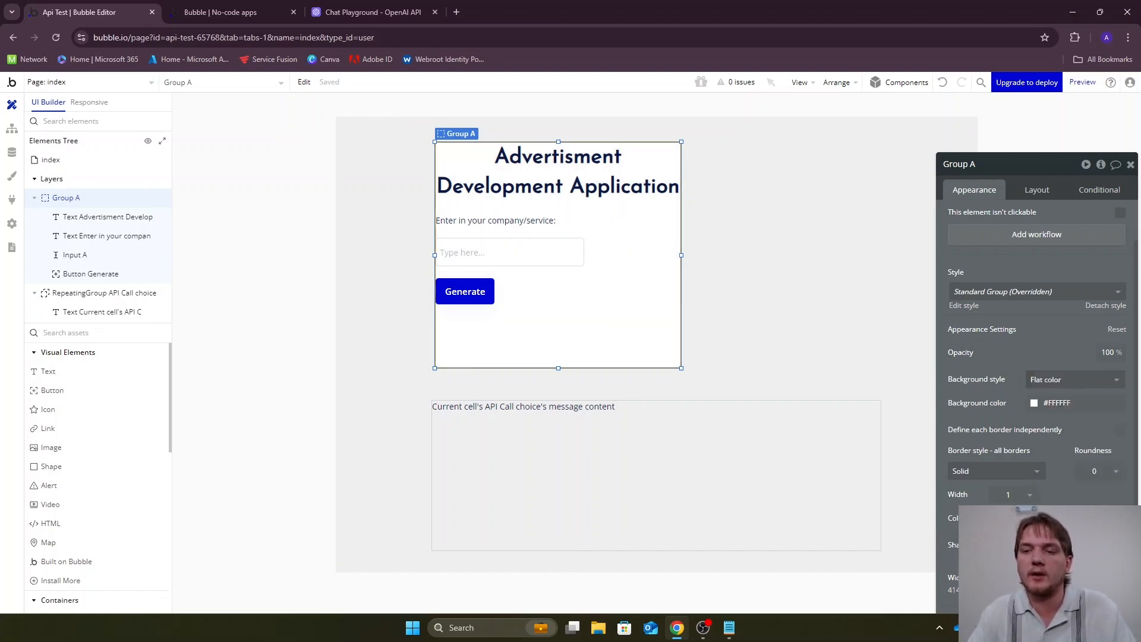
left_click(760, 462)
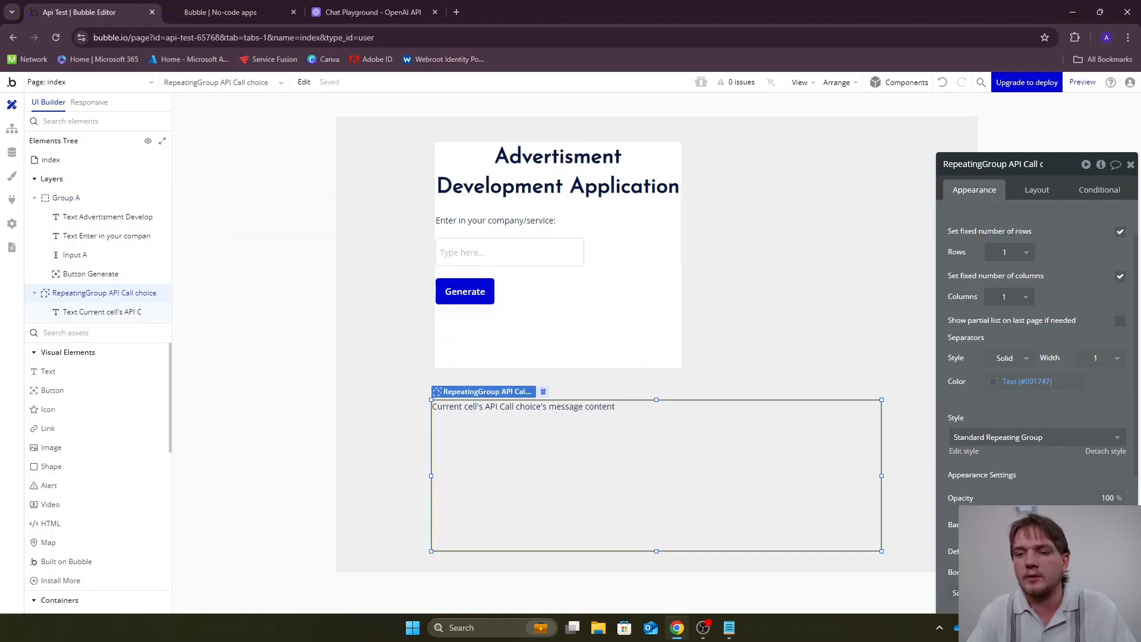
left_click(285, 262)
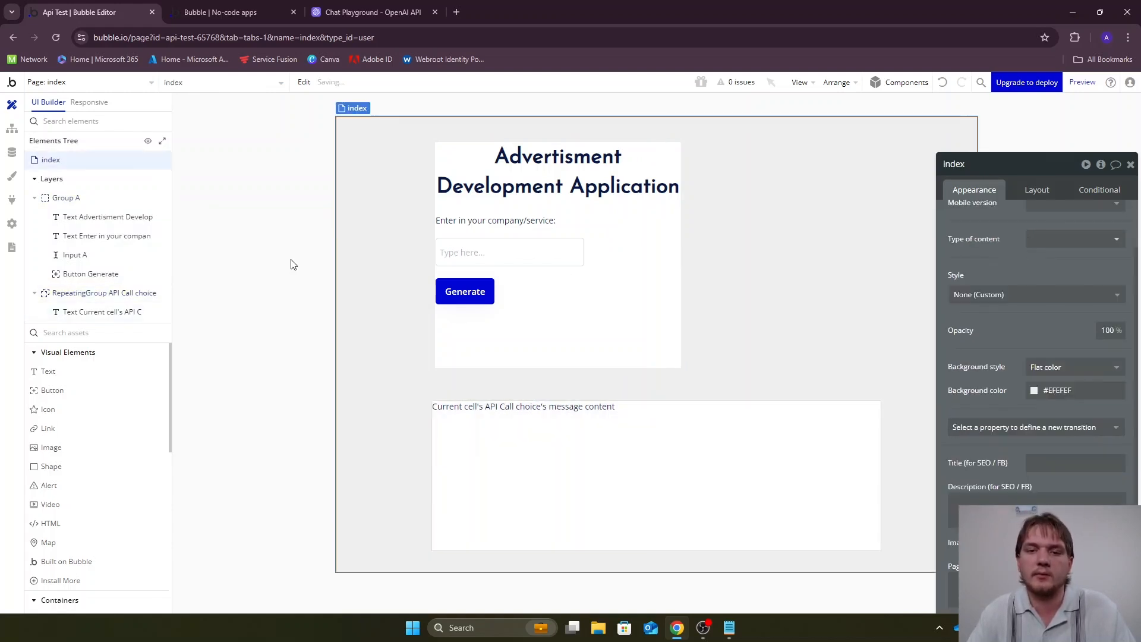
Set Group A's shadow style to Outset
left_click(624, 301)
scroll(984, 315, "down", 2)
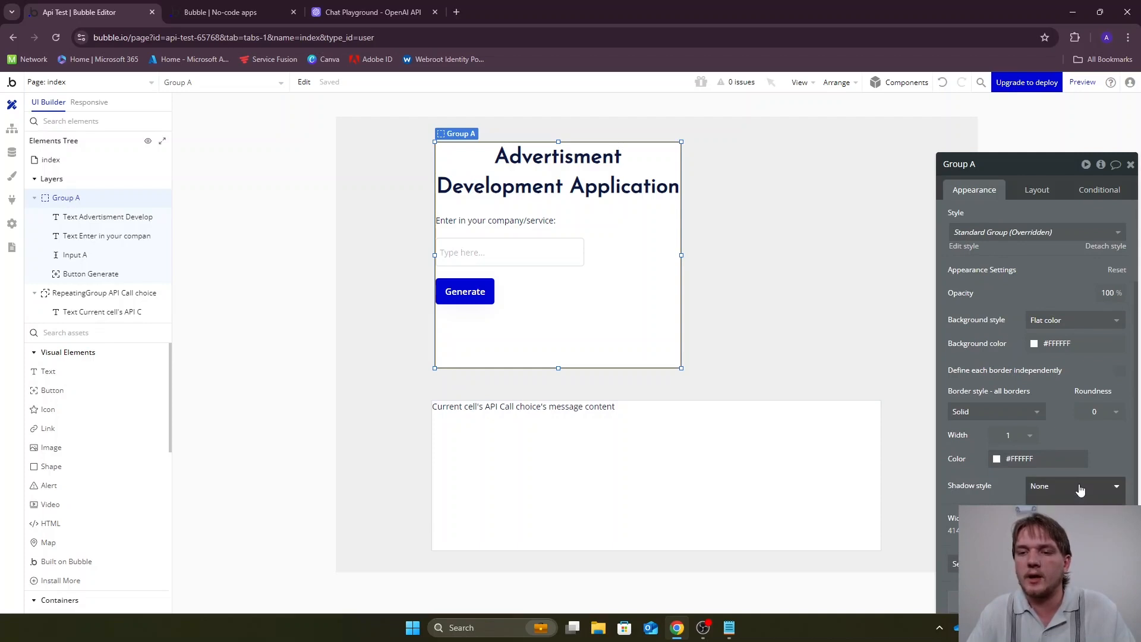
left_click(1064, 525)
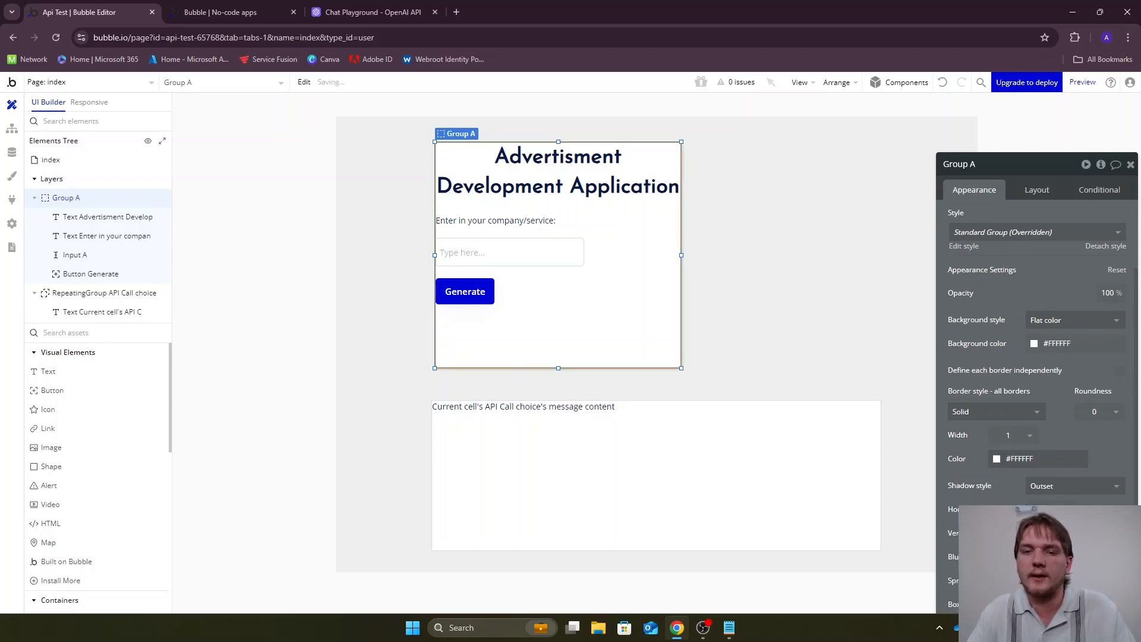
left_click(301, 289)
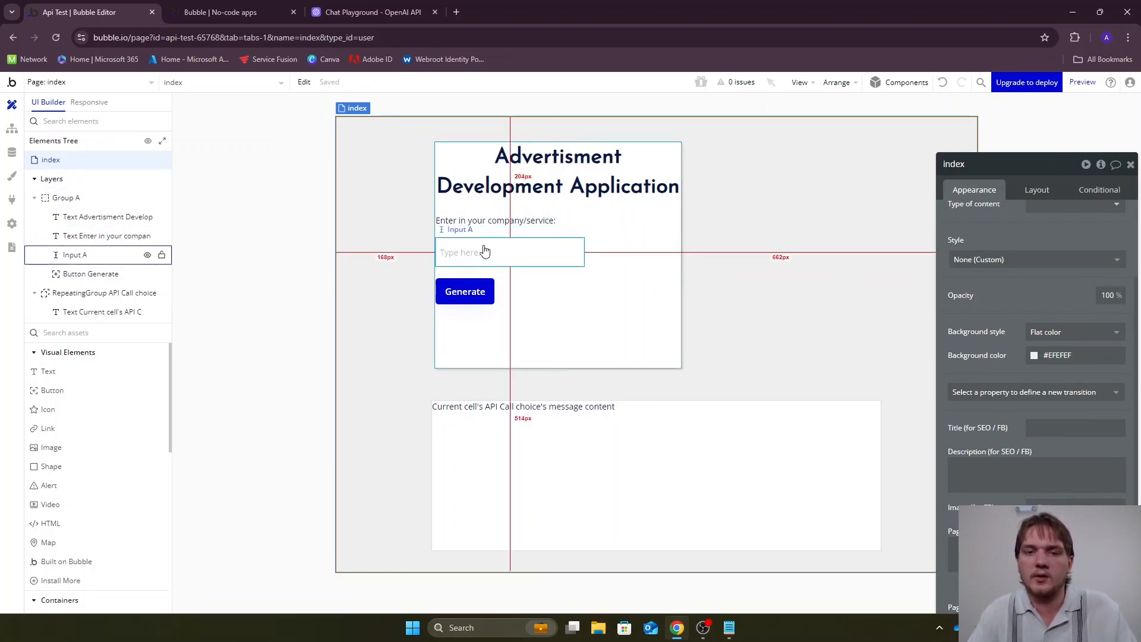
left_click(486, 224)
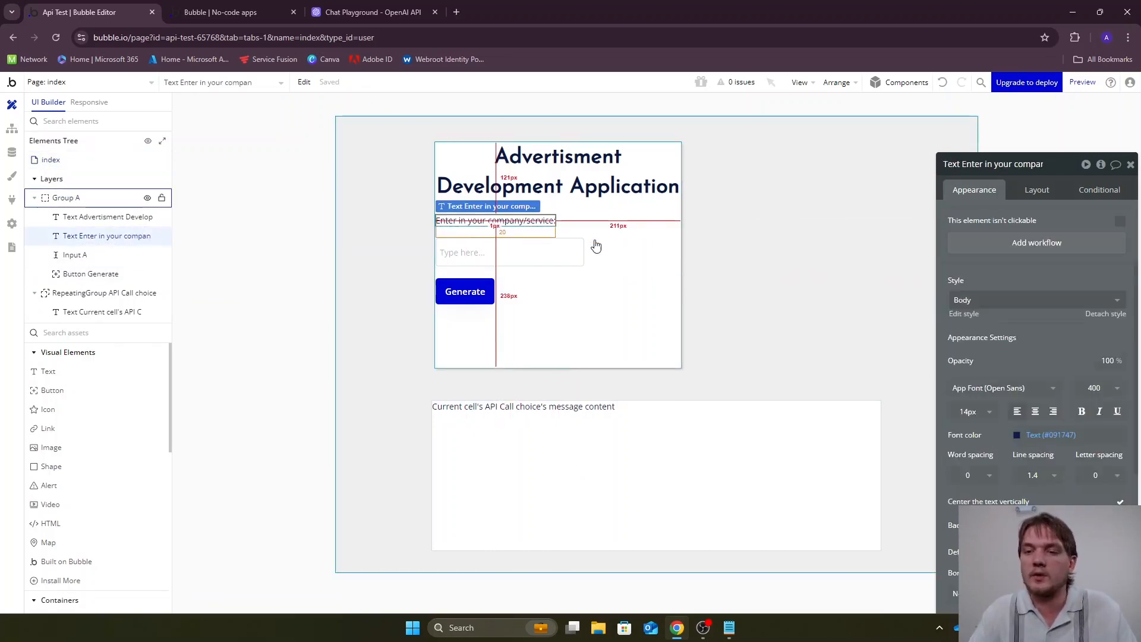
left_click(1037, 196)
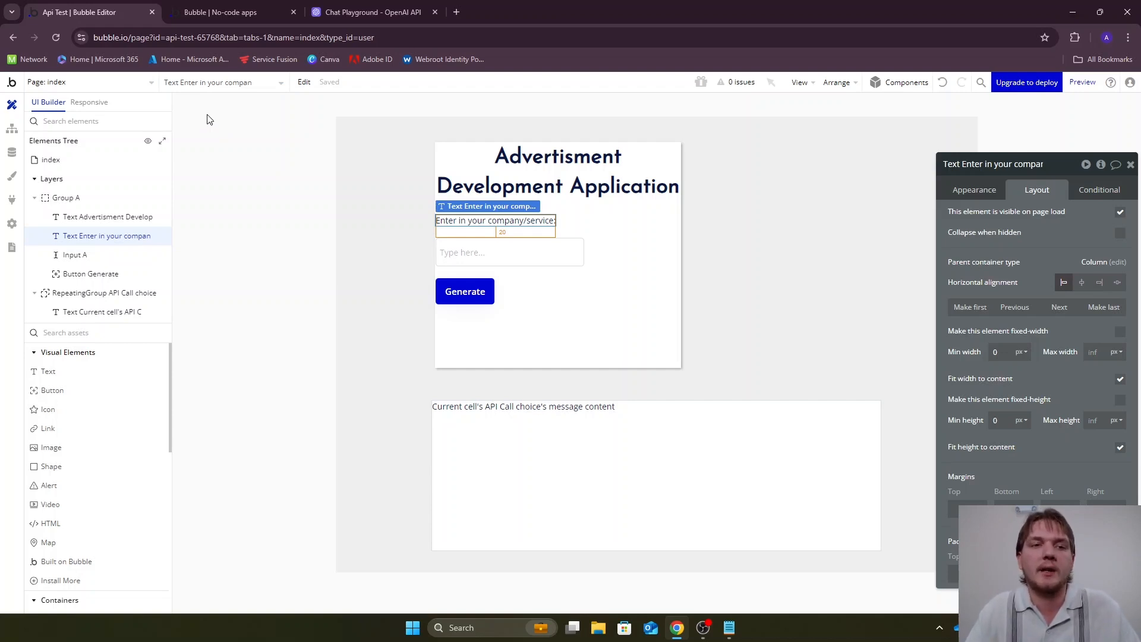
Open the ada page of the ADA app, show its hidden Short Ad results group for review, and return to the apps overview
left_click(13, 87)
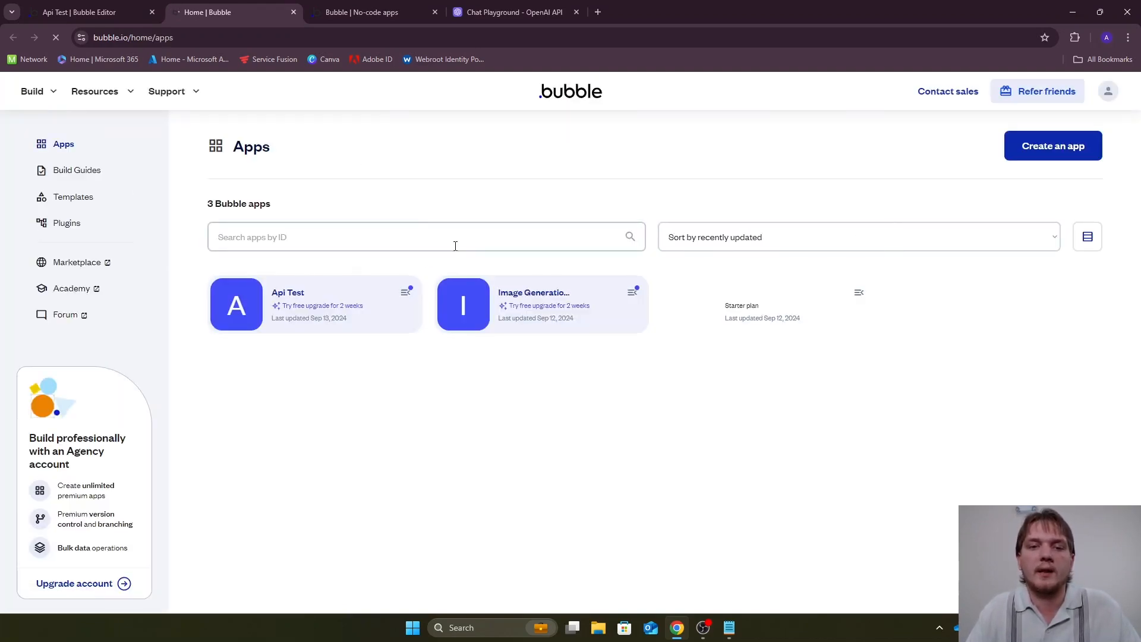
left_click(736, 291)
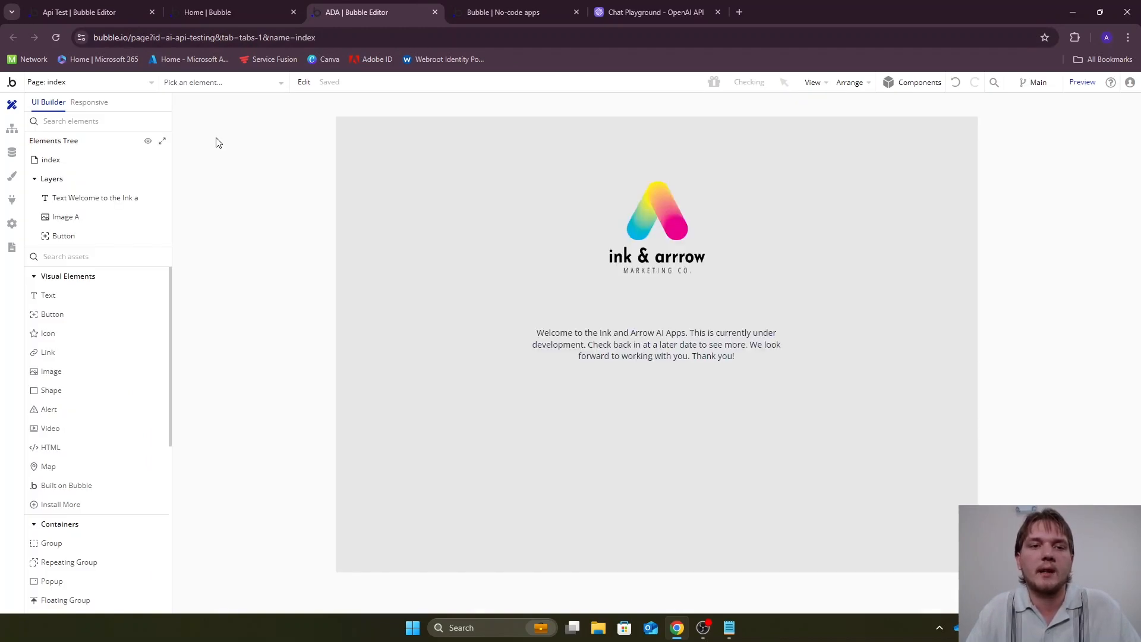
left_click(113, 86)
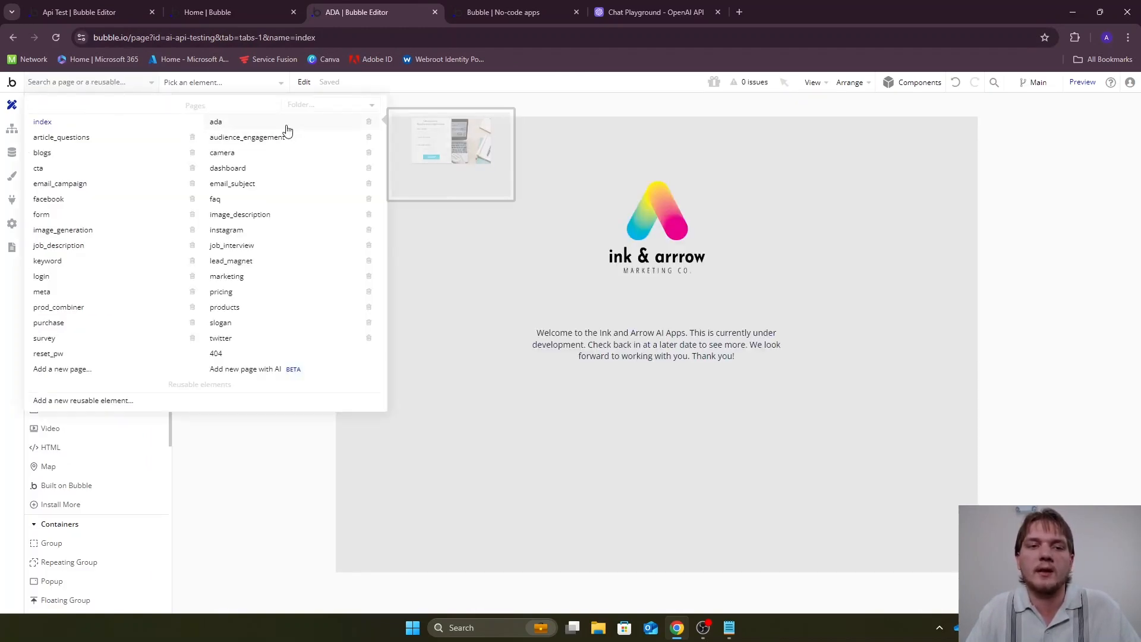
left_click(257, 128)
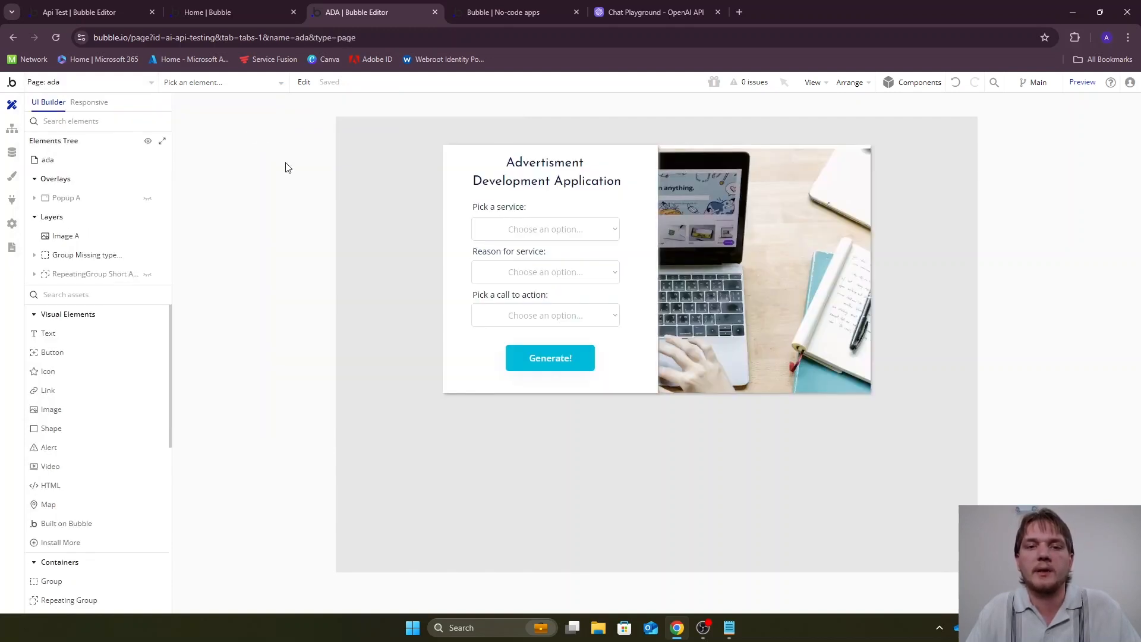
left_click(148, 274)
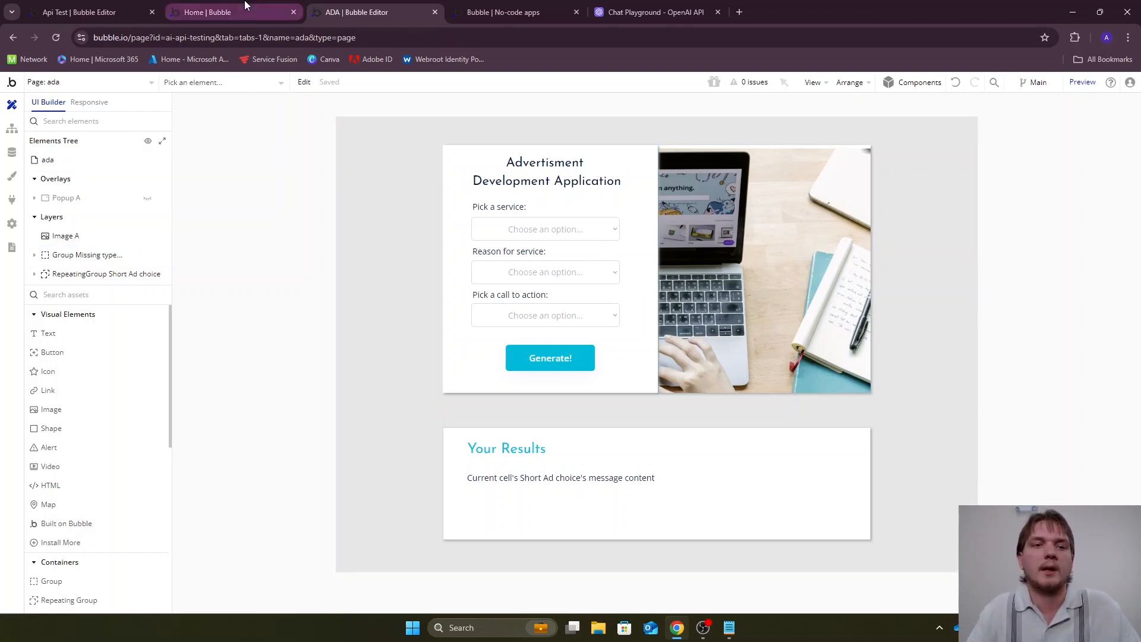
left_click(224, 17)
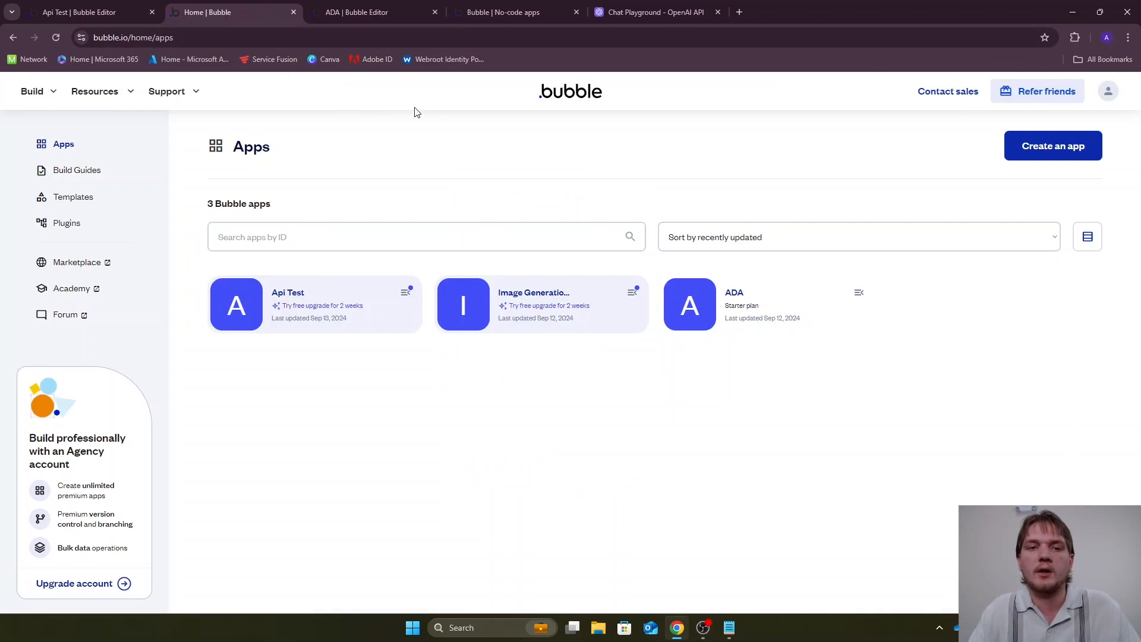